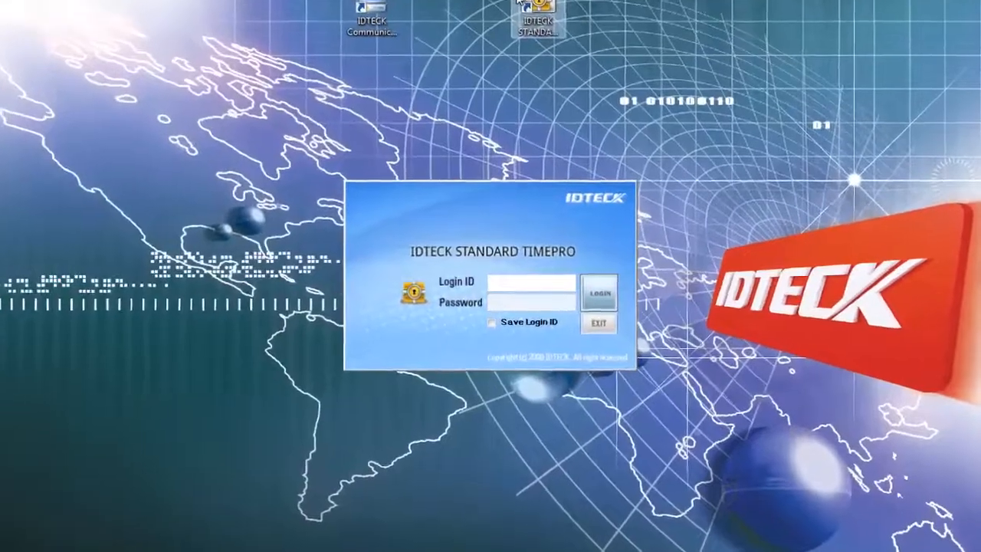
Step: Log in to TimePro with the admin Login ID and the account password
type("admin")
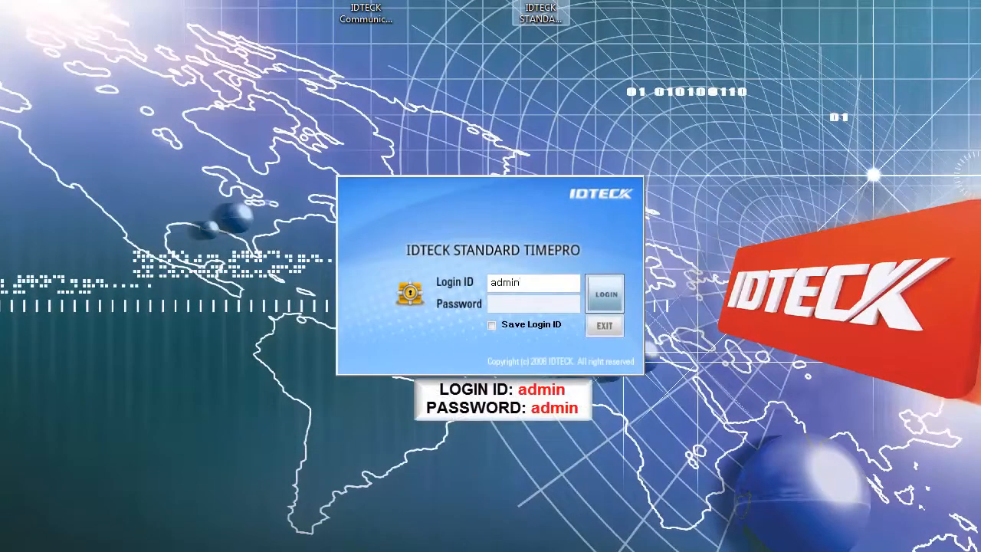
key("Tab")
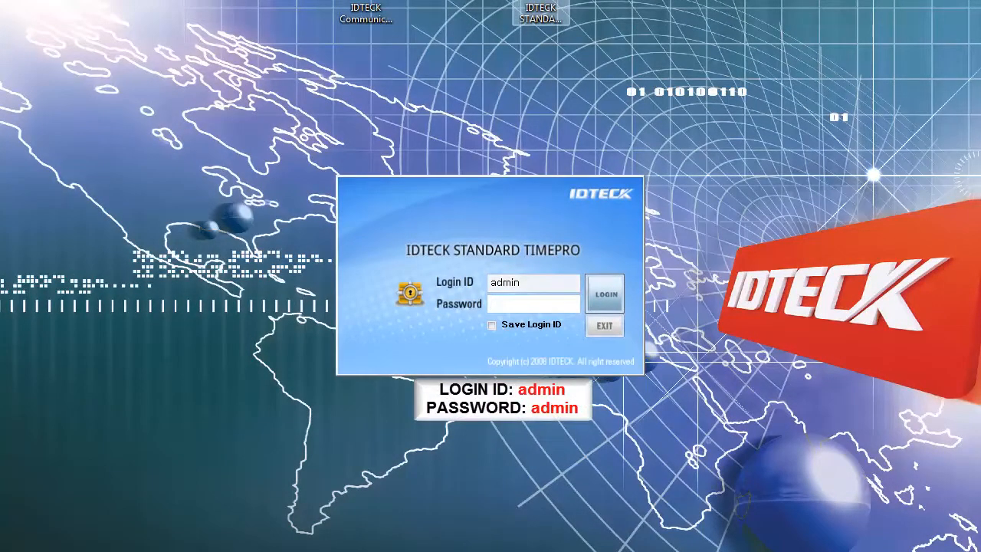
type("admin")
key("Return")
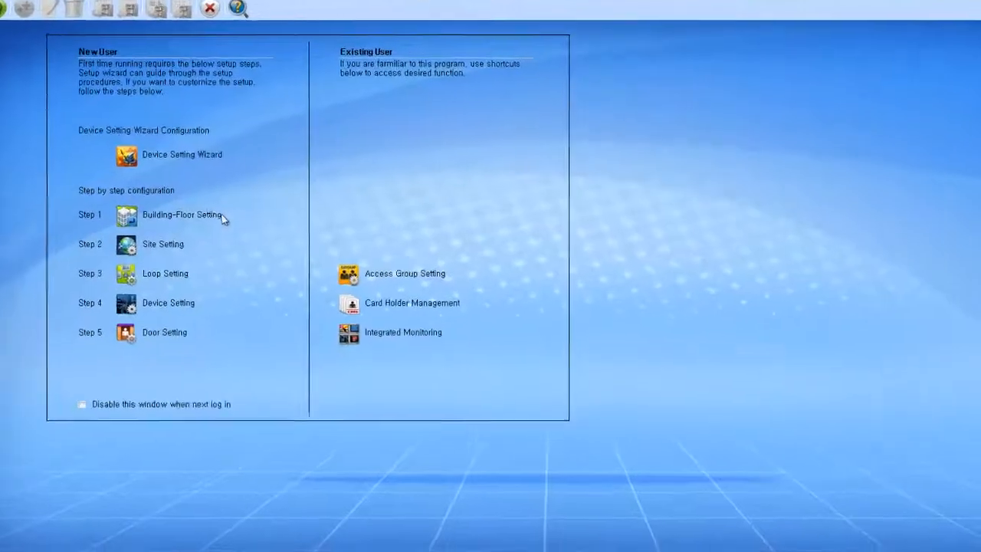
Step: Create and save building IDTECK with floor 1F, then close Building-Floor Setting
left_click(135, 212)
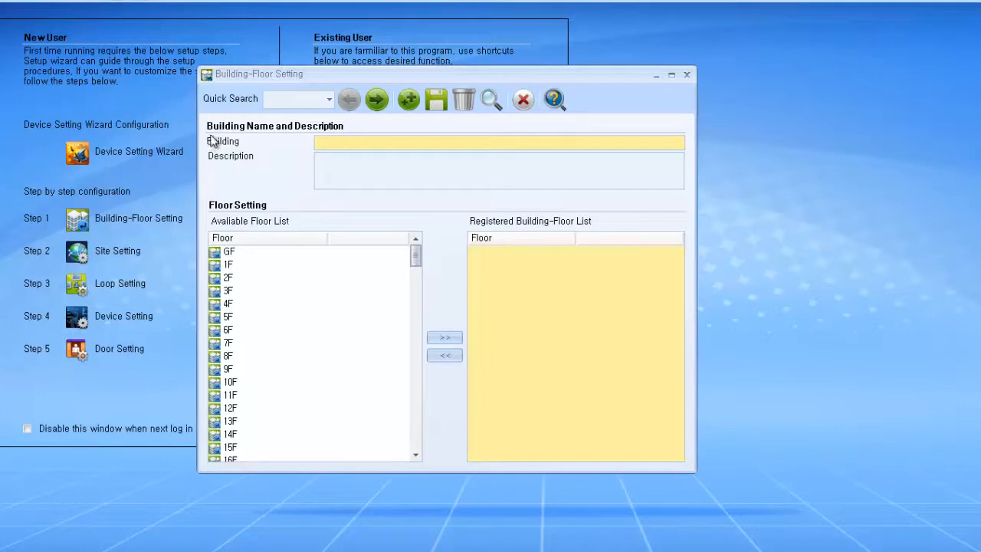
left_click(366, 103)
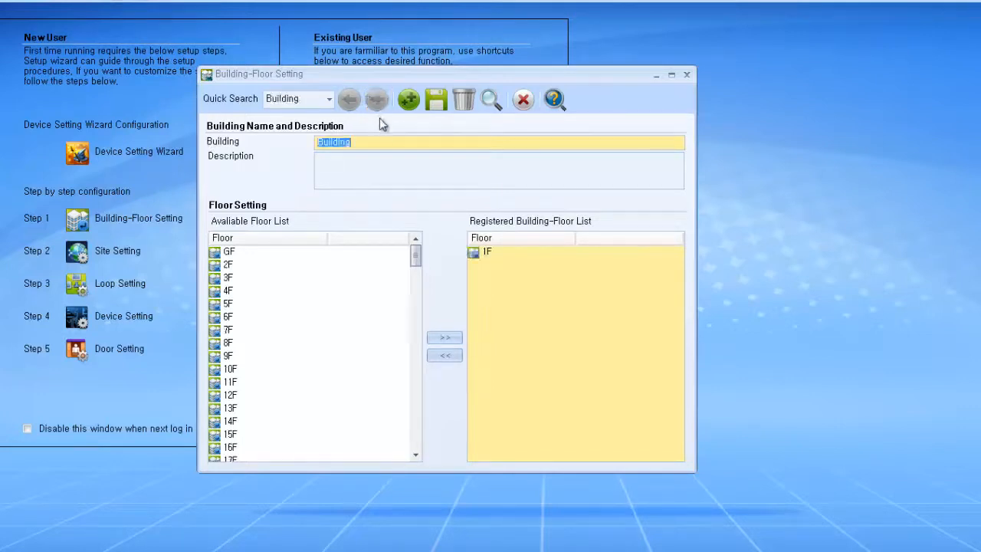
type("ID")
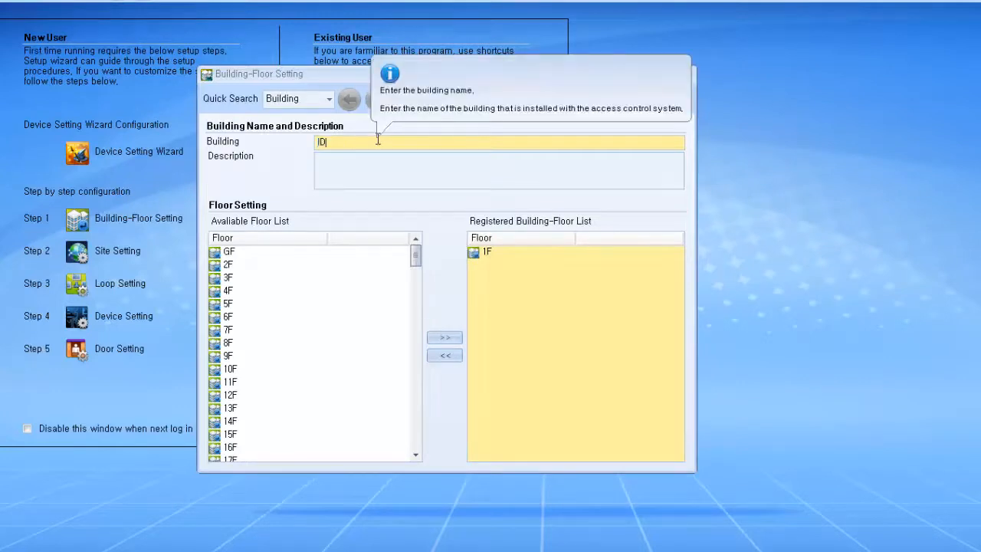
type("TECK")
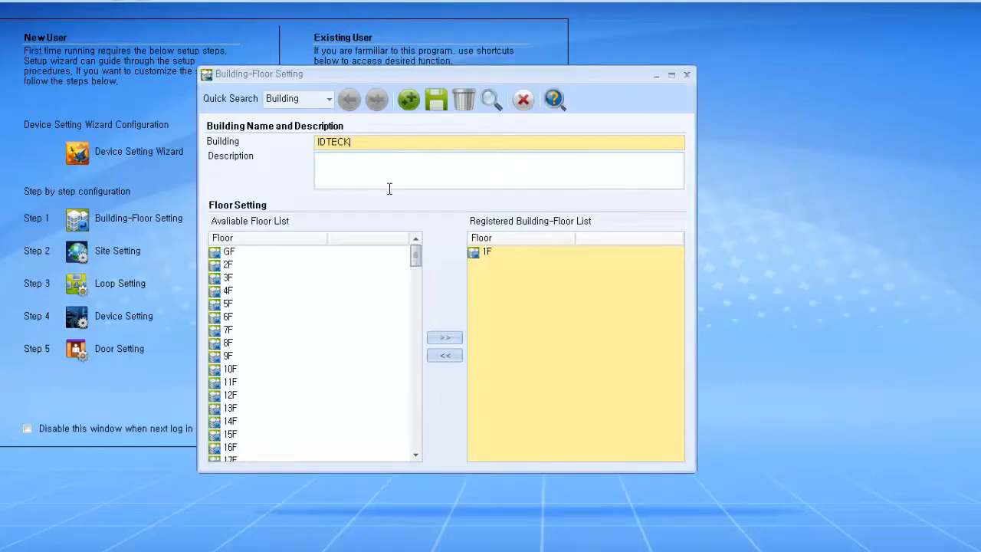
left_click(432, 105)
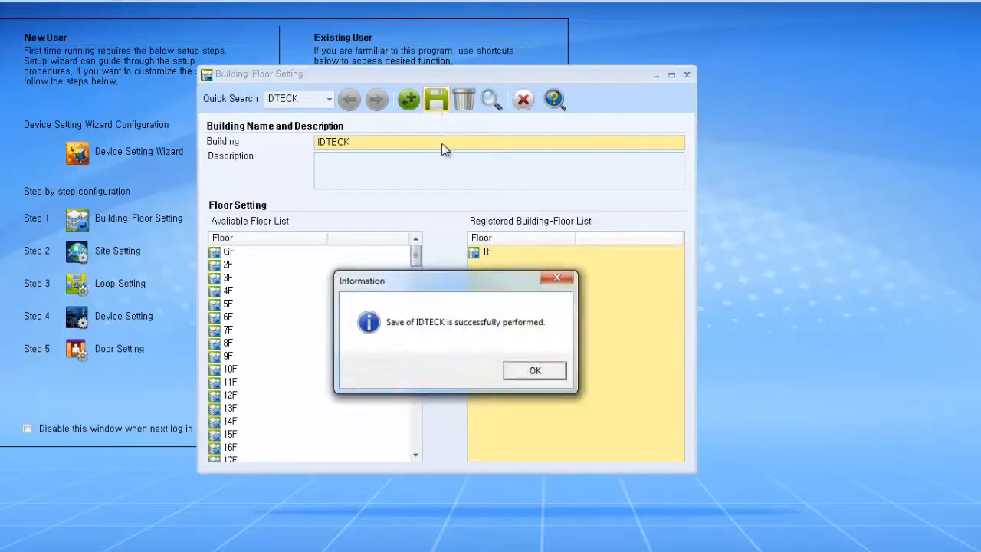
left_click(553, 373)
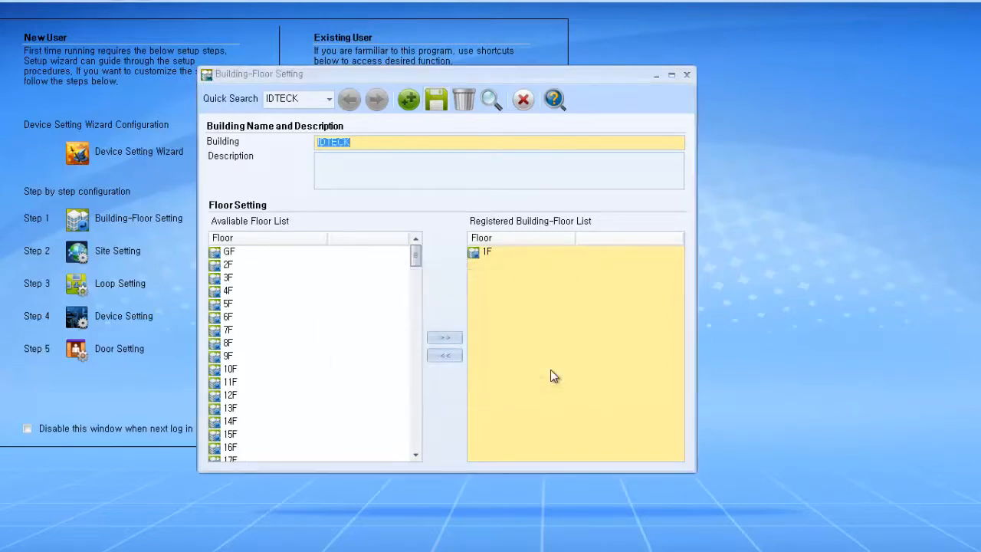
left_click(531, 104)
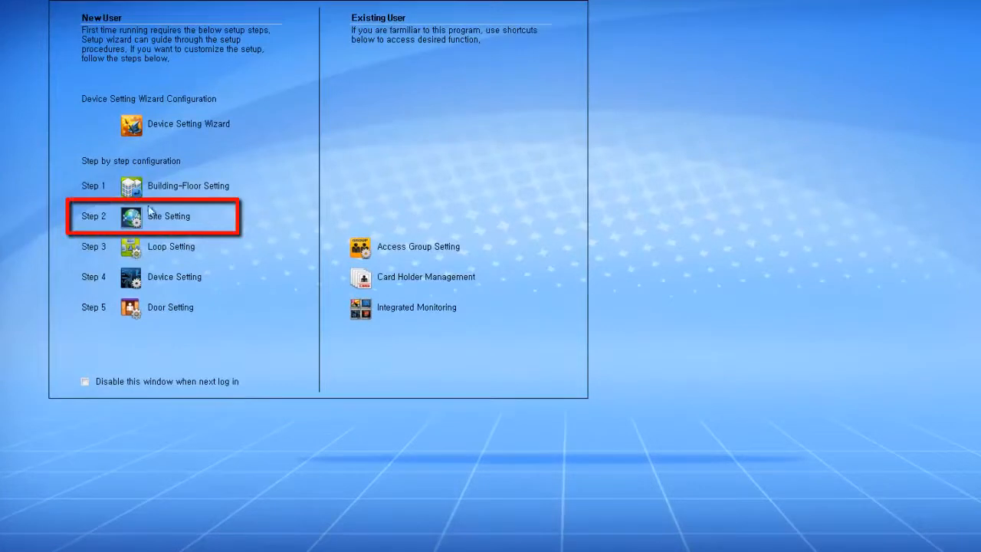
Step: Add a new site named IDTECK with communication server IP 192.168.1.10, port 51008
left_click(129, 221)
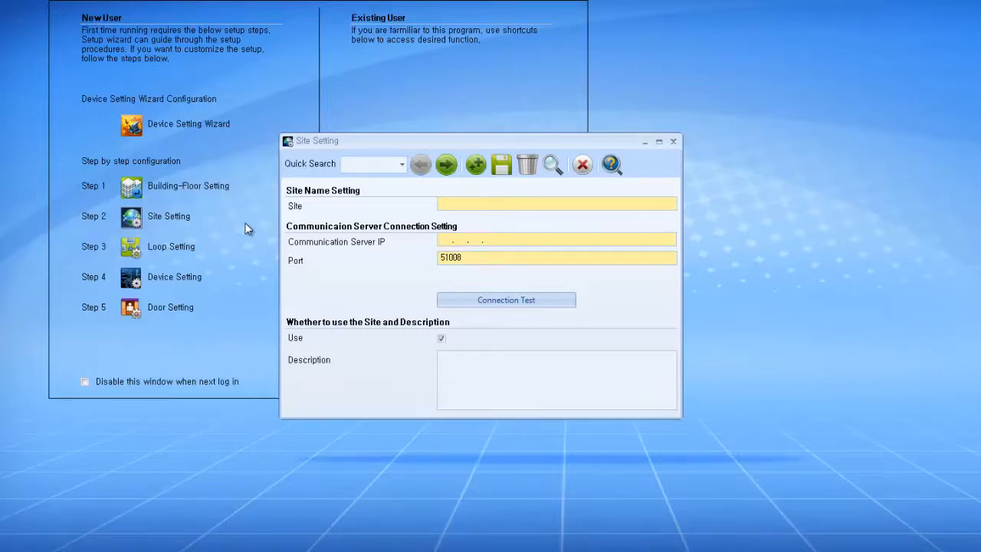
left_click(450, 163)
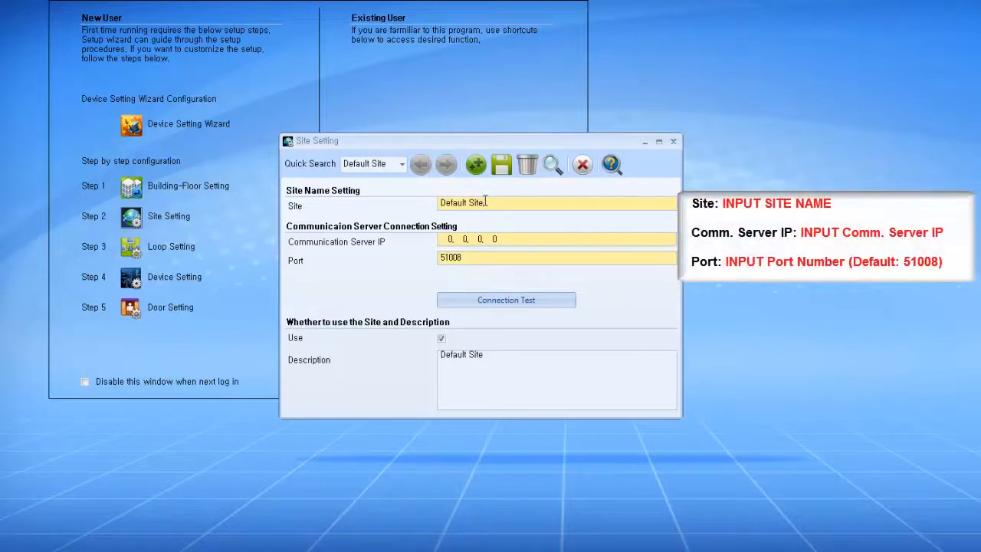
left_click_drag(486, 202, 434, 208)
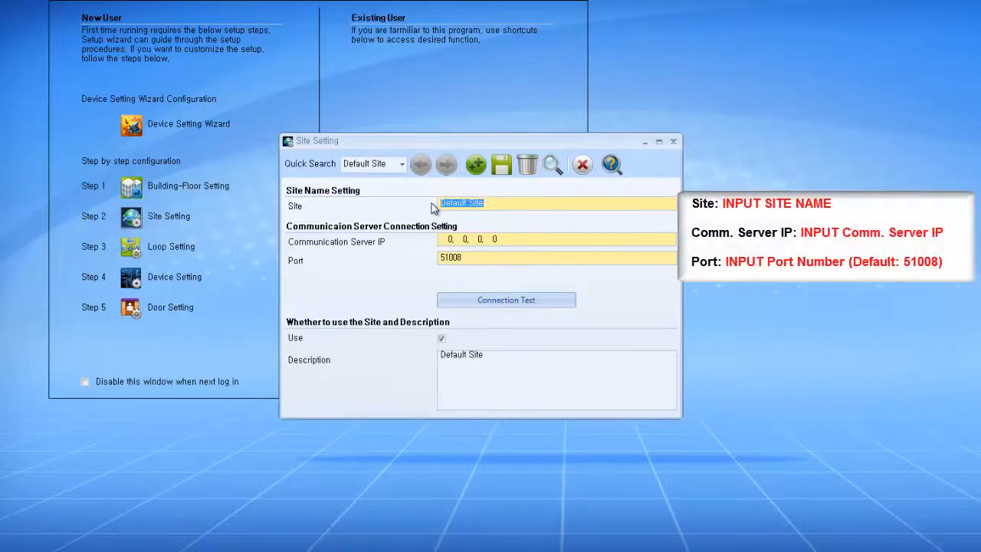
type("IDTECK")
key("Tab")
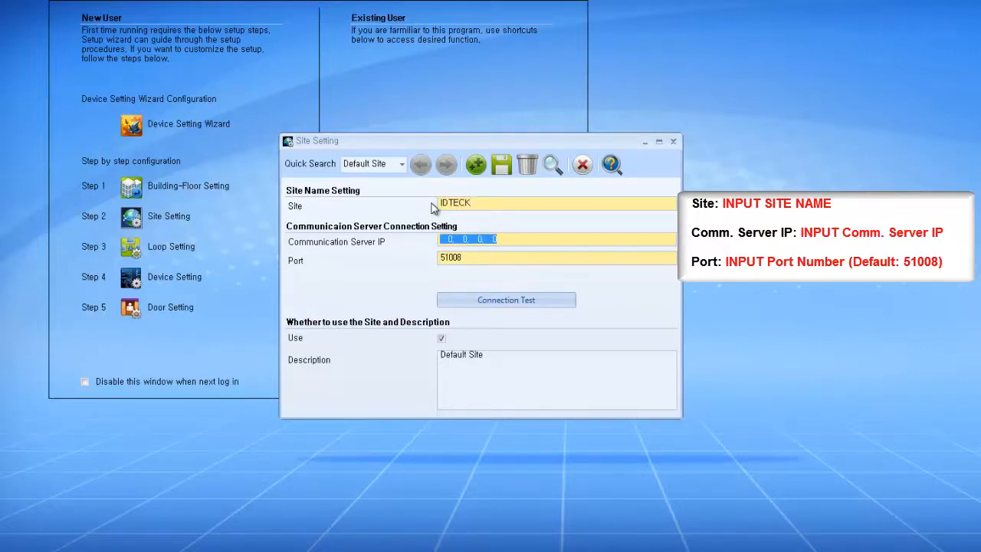
type("192.")
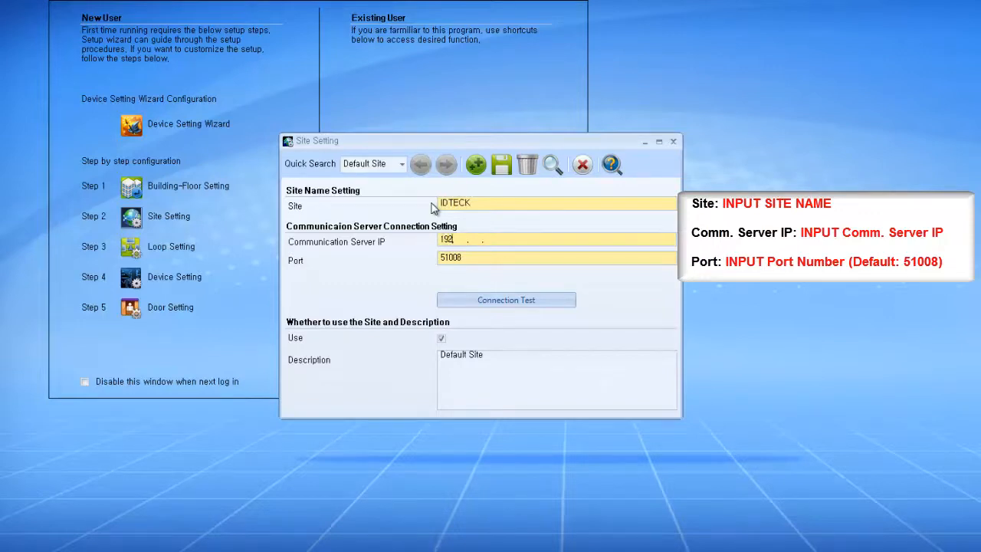
type("168.  1.  10")
Step: Run a successful connection test for site IDTECK, save it, and close Site Setting
left_click(461, 305)
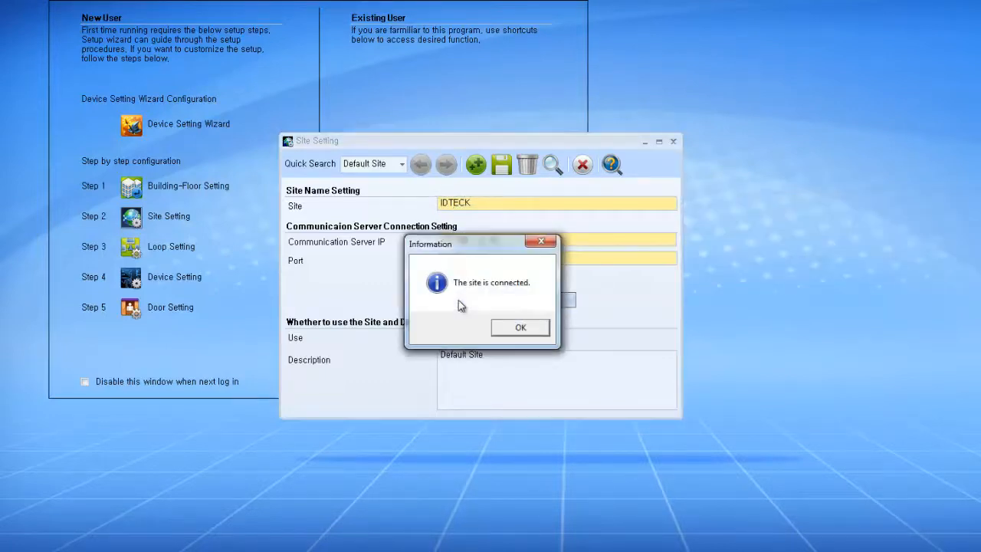
left_click(517, 329)
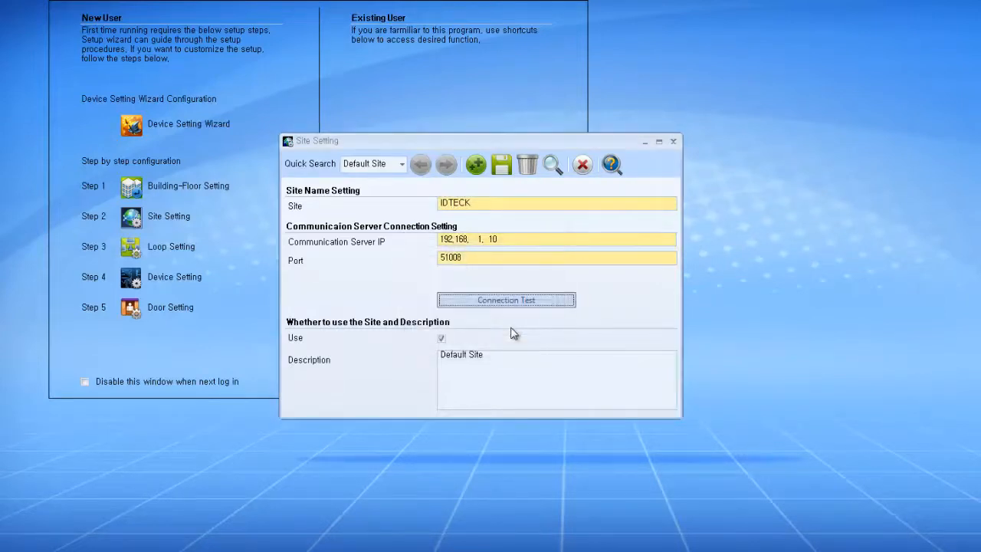
left_click(503, 173)
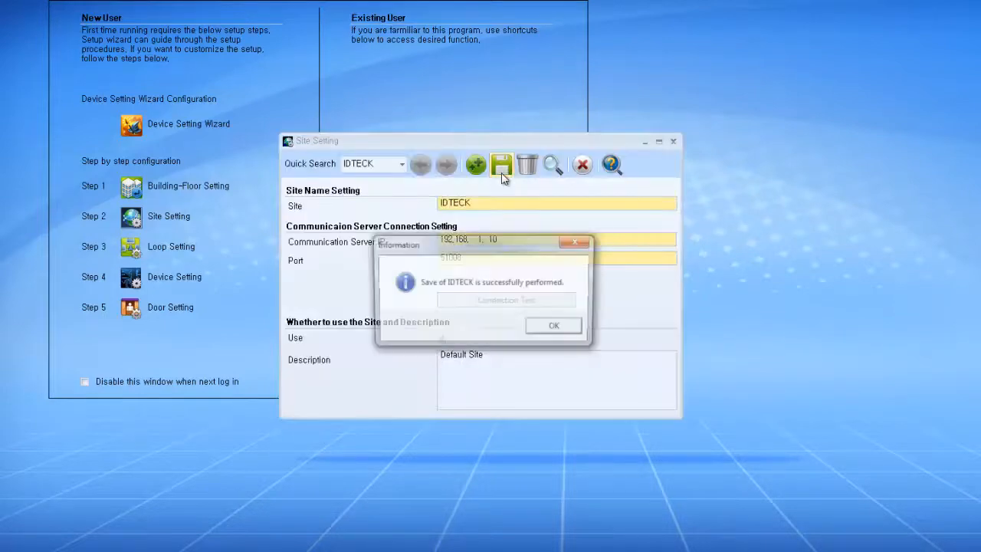
left_click(565, 327)
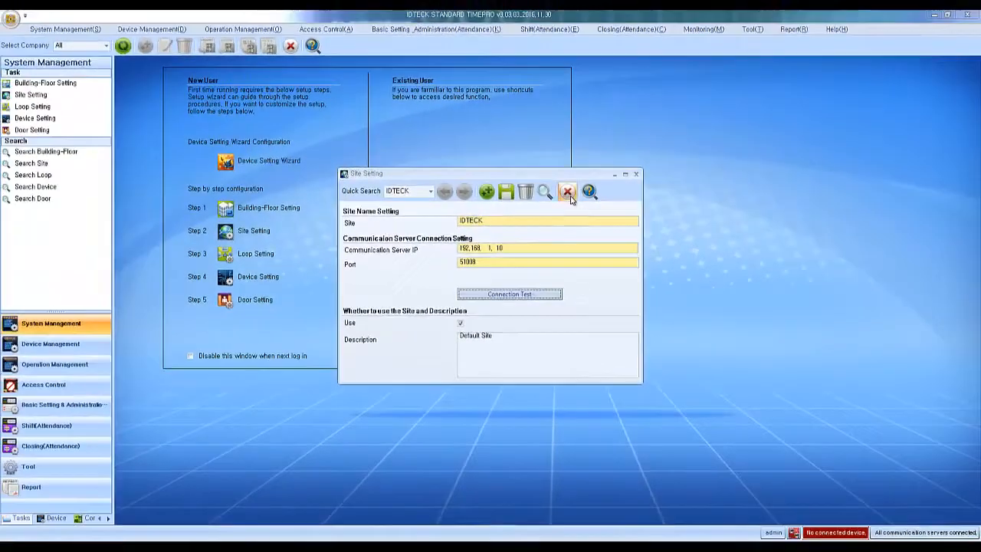
left_click(568, 192)
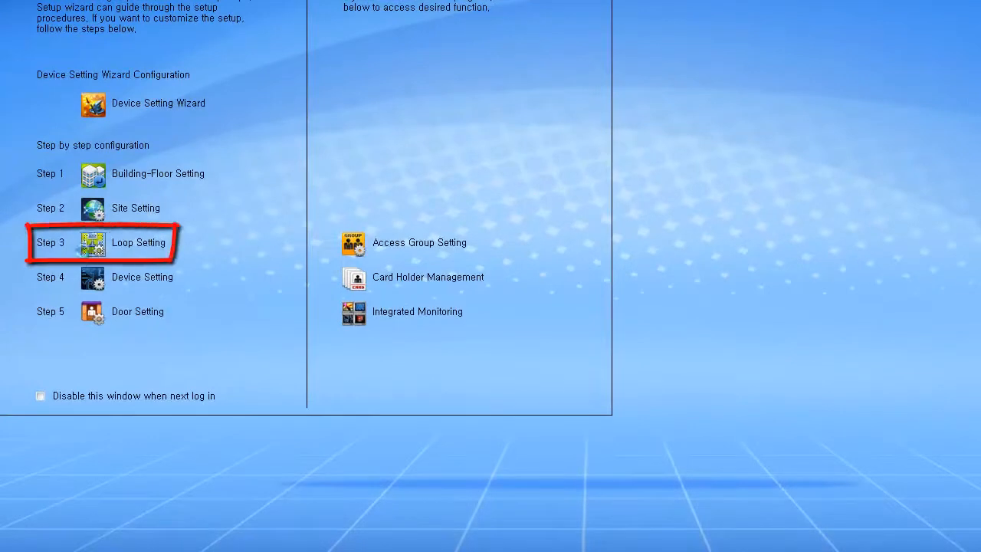
Step: Create loop IDTECK T&A on site IDTECK using Network Communication, with Whether to use ticked
left_click(84, 249)
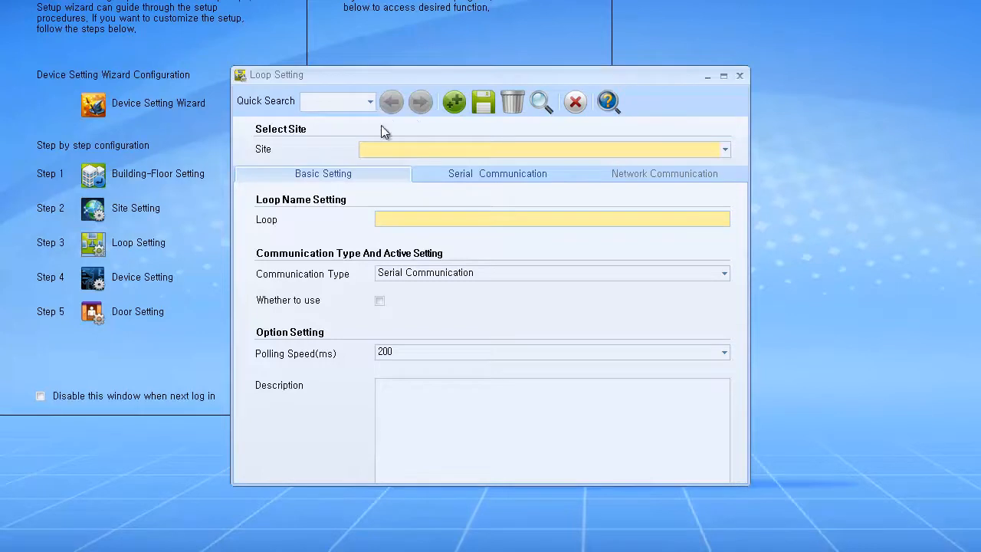
left_click(380, 148)
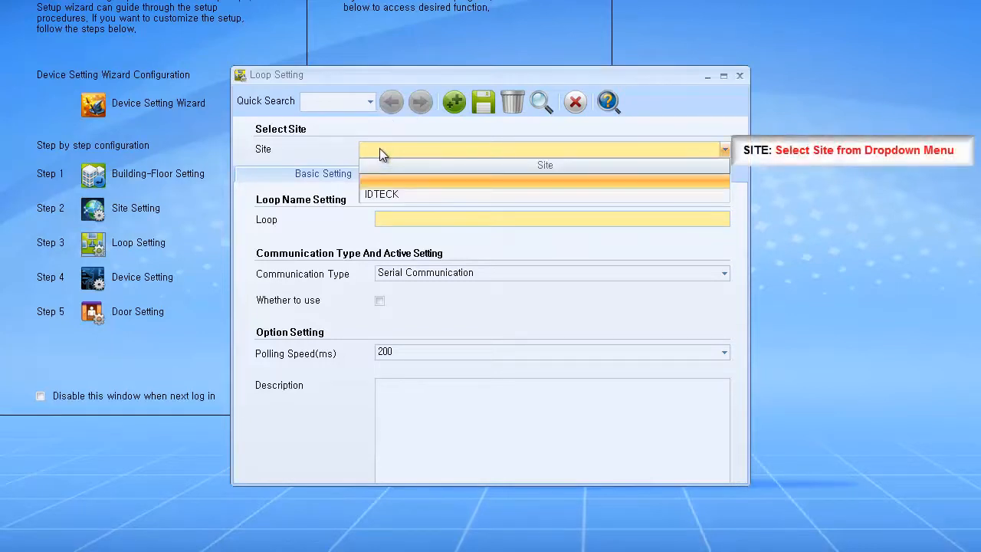
left_click(379, 195)
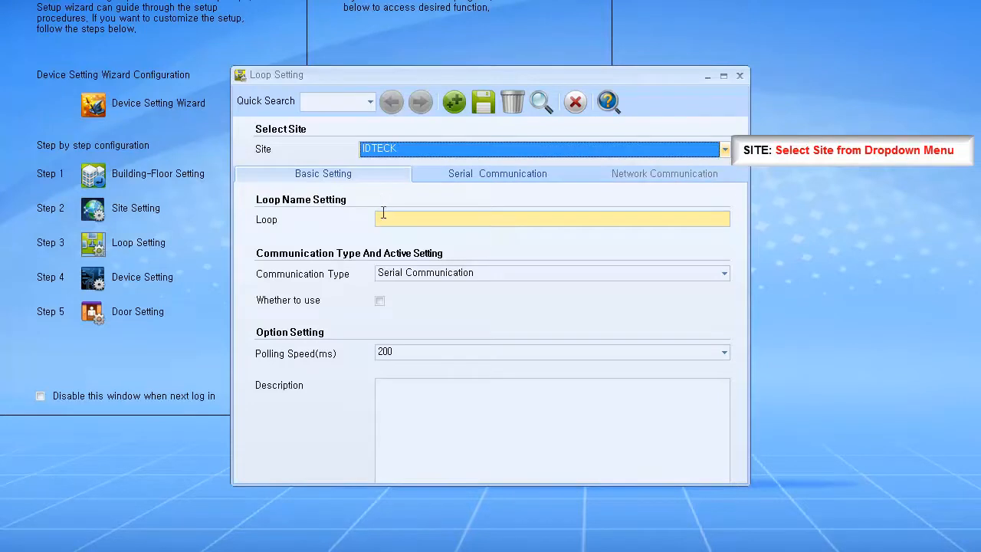
left_click(384, 218)
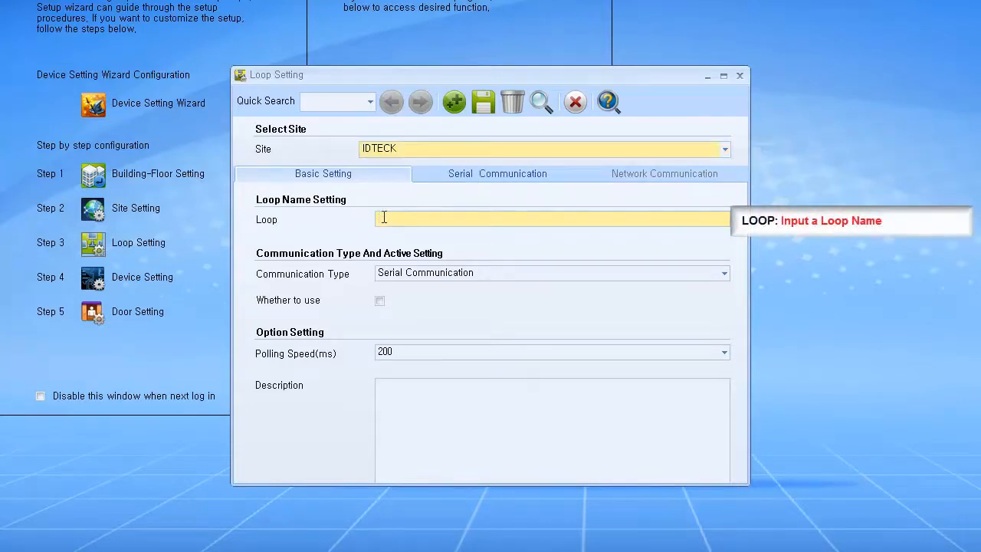
type("IDTECK T&A")
left_click(406, 277)
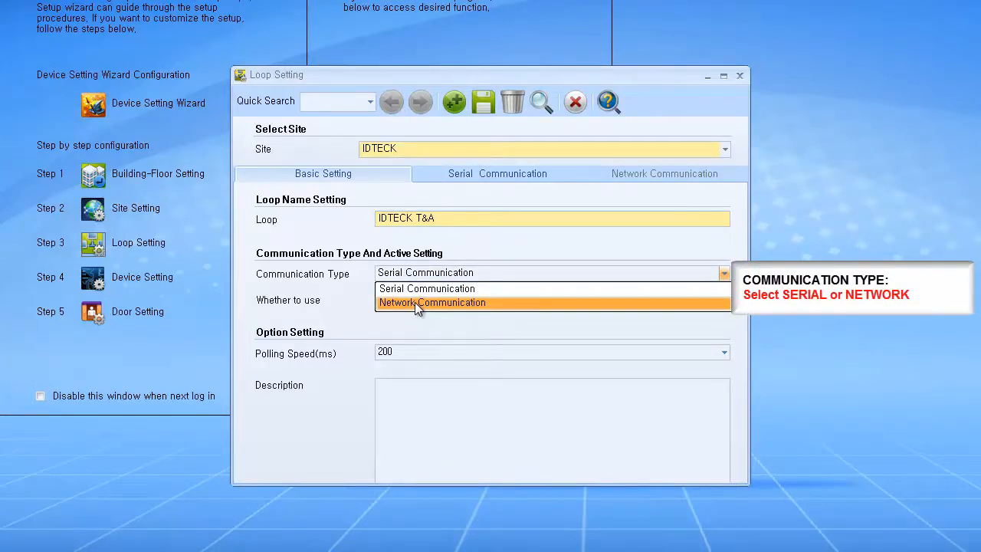
left_click(415, 302)
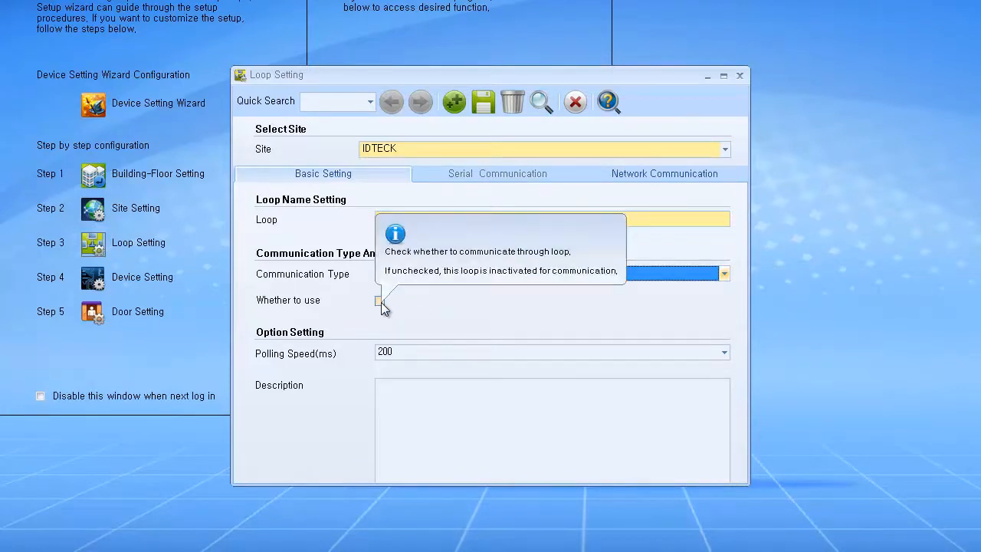
left_click(381, 301)
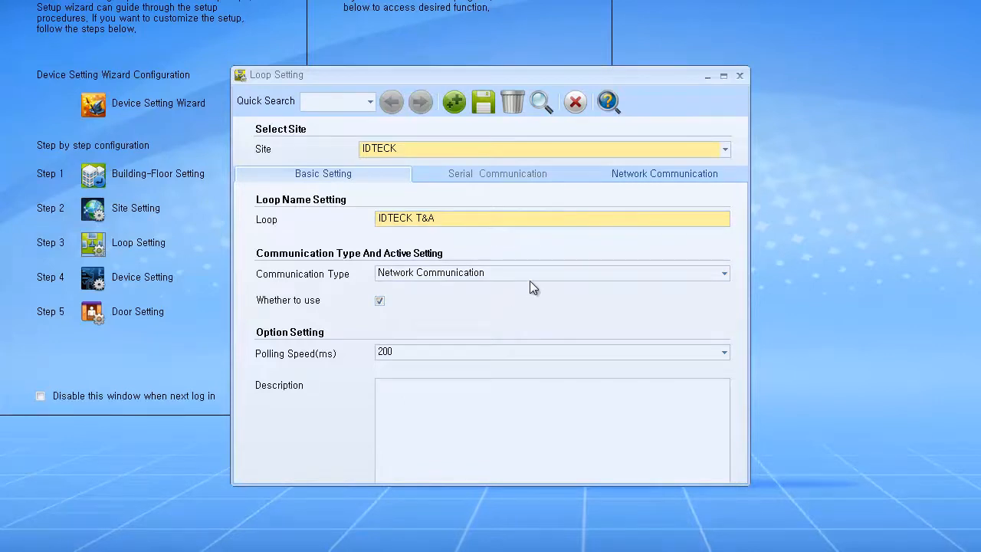
Step: Auto-search for the controller, register it with IP 192.168.1.11, and apply the network settings
left_click(651, 179)
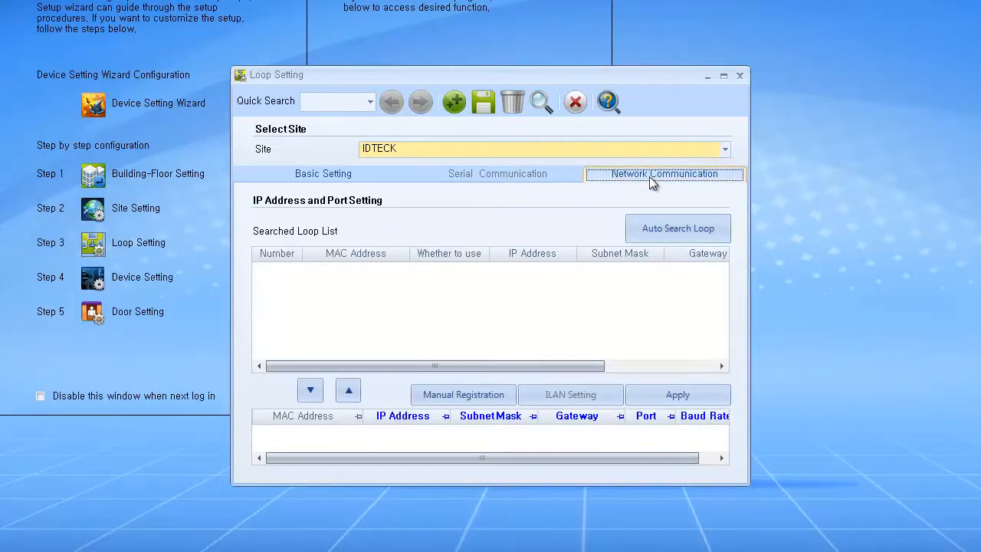
left_click(633, 222)
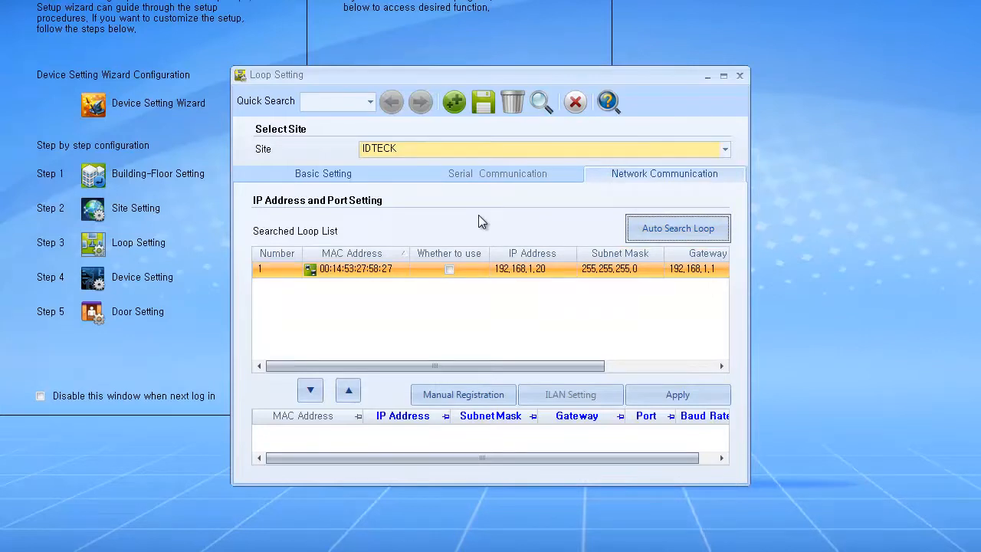
left_click(399, 268)
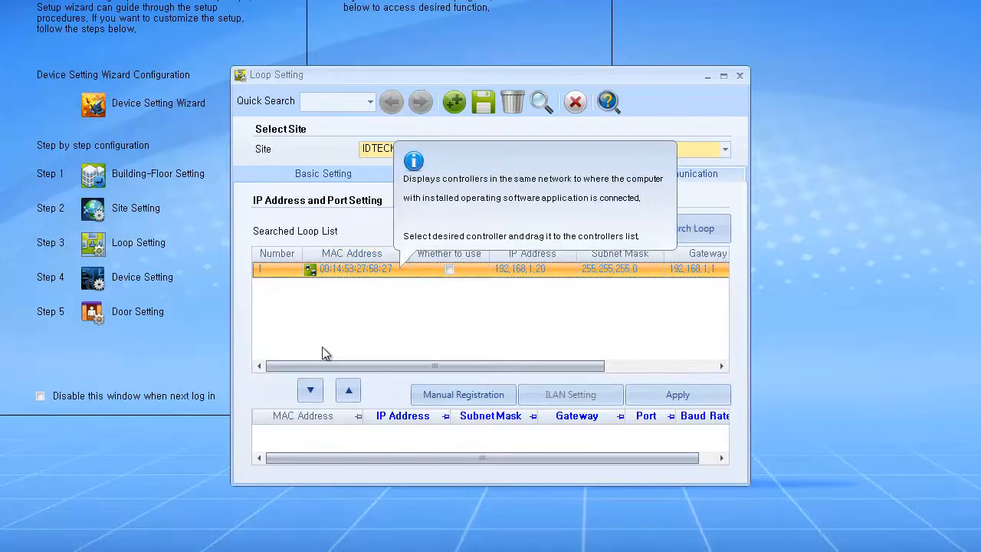
left_click(311, 391)
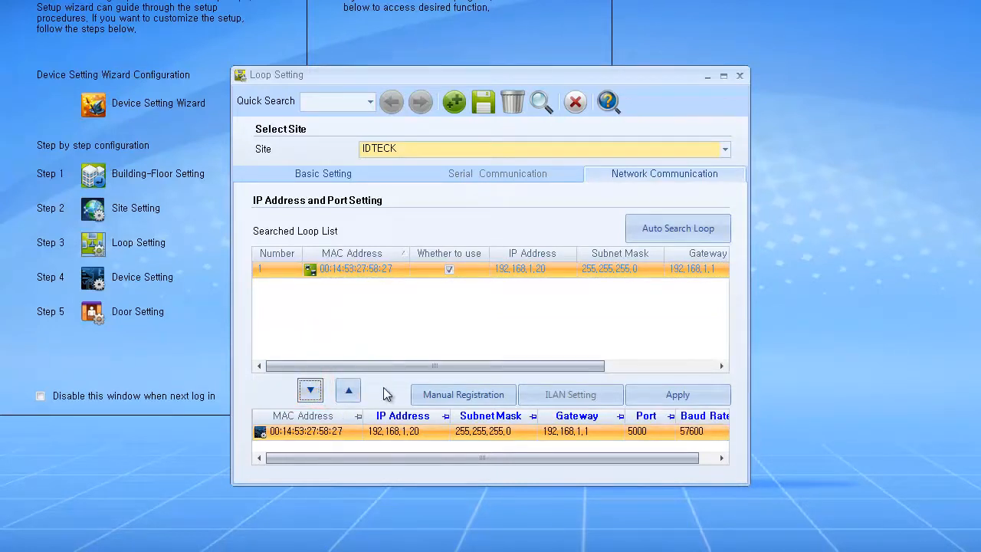
left_click(423, 429)
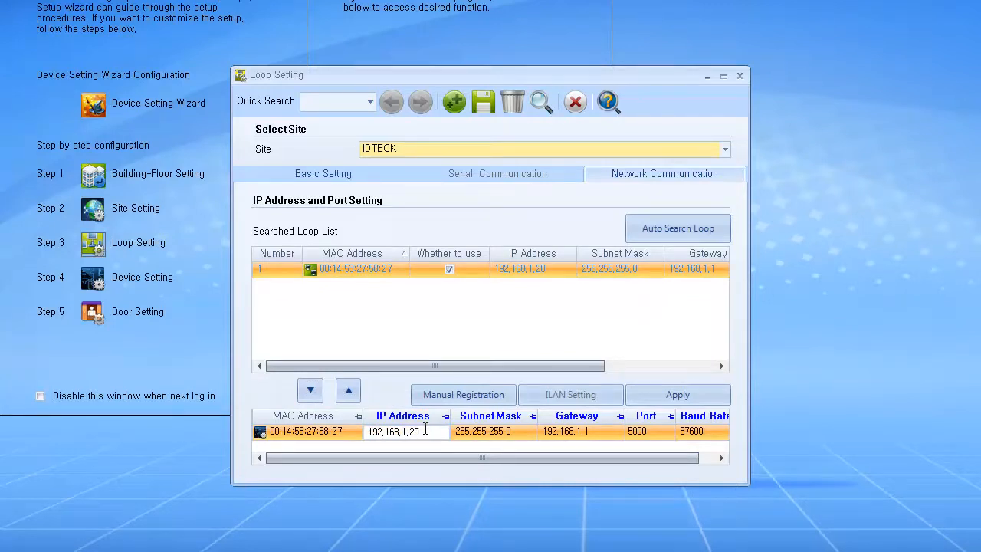
key("BackSpace")
type("10")
type("11")
key("Tab")
key("Tab")
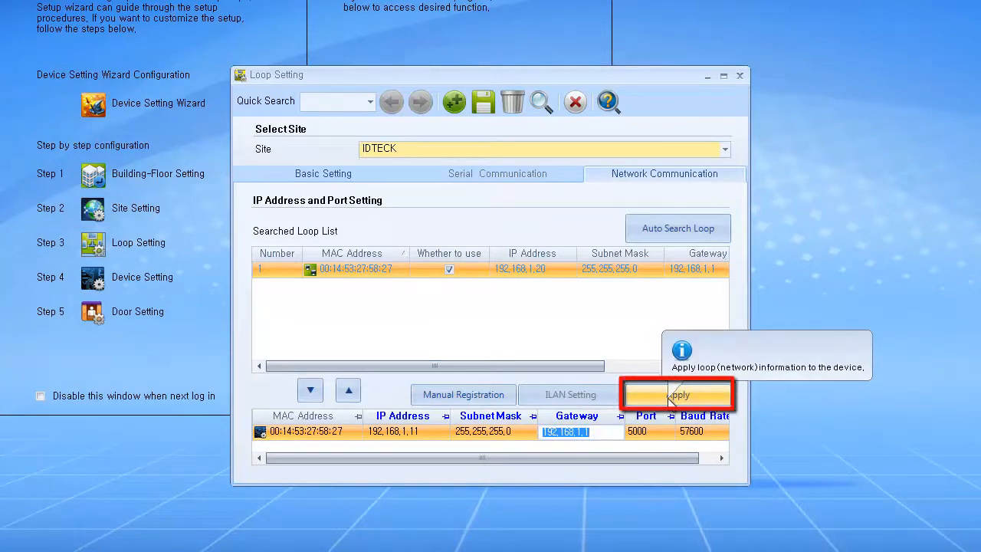
left_click(669, 397)
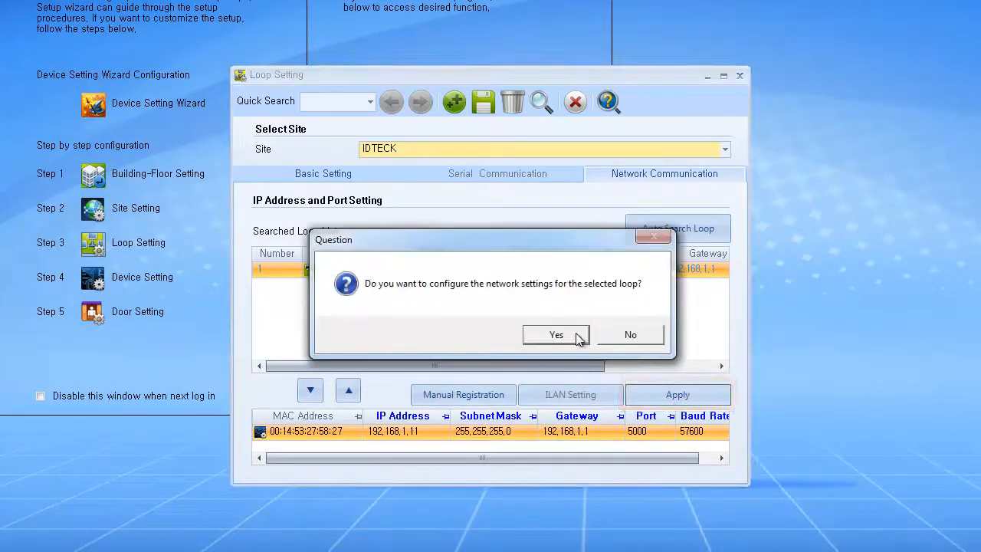
left_click(575, 335)
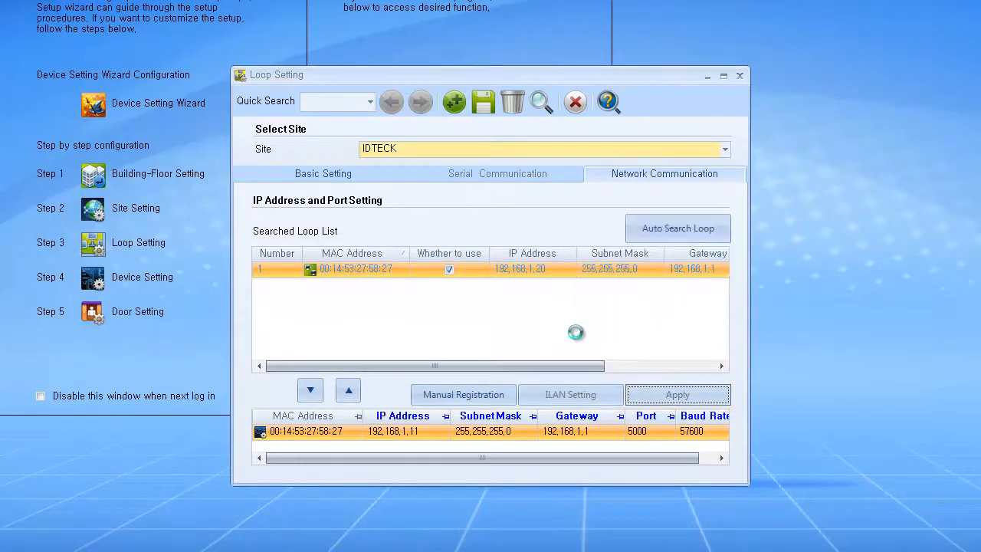
left_click(577, 337)
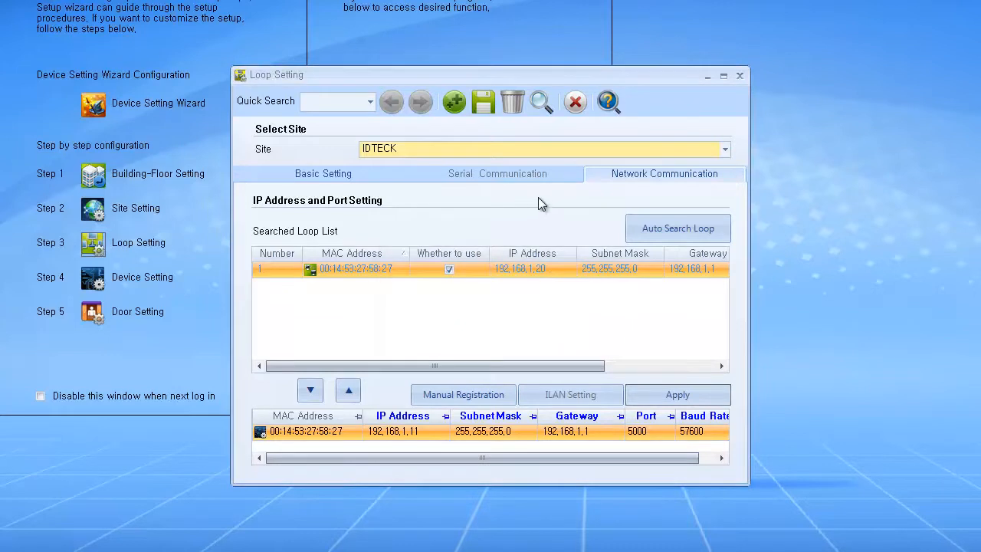
Step: Save loop IDTECK T&A, restart the communication server, and close Loop Setting
left_click(492, 104)
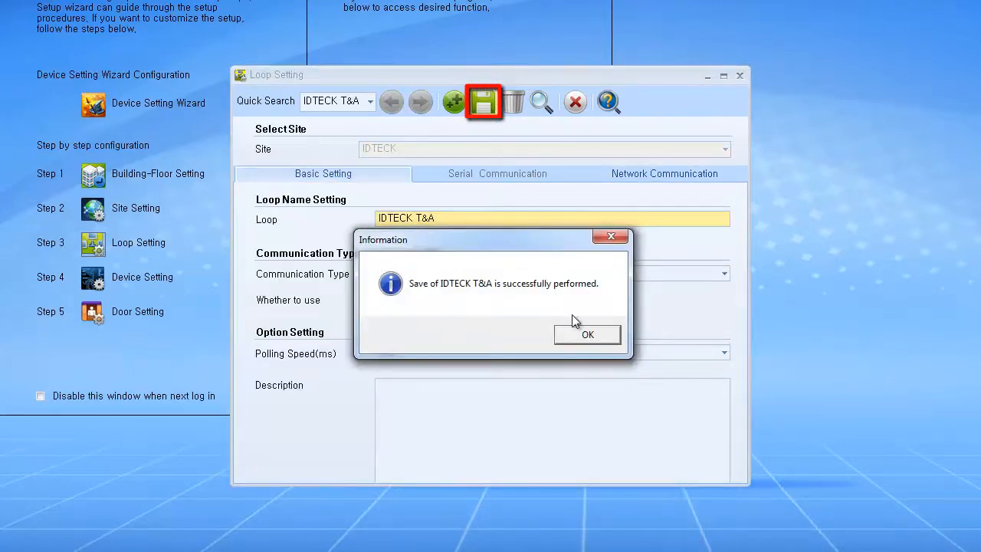
left_click(603, 335)
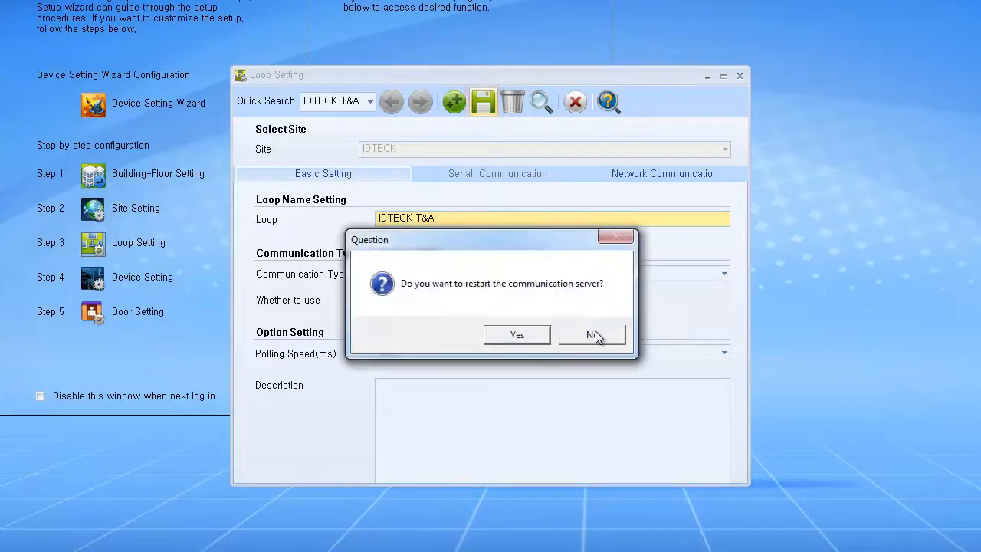
left_click(517, 335)
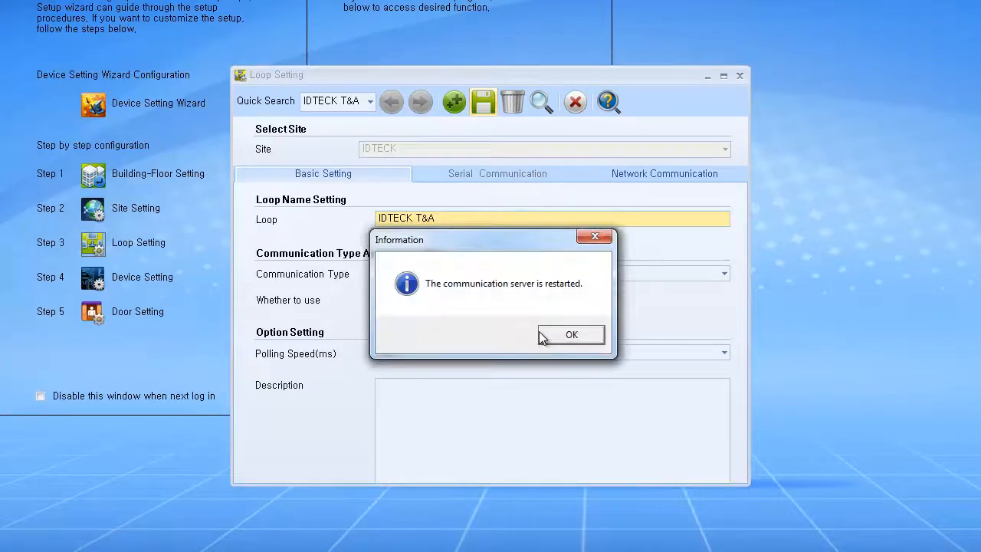
left_click(547, 337)
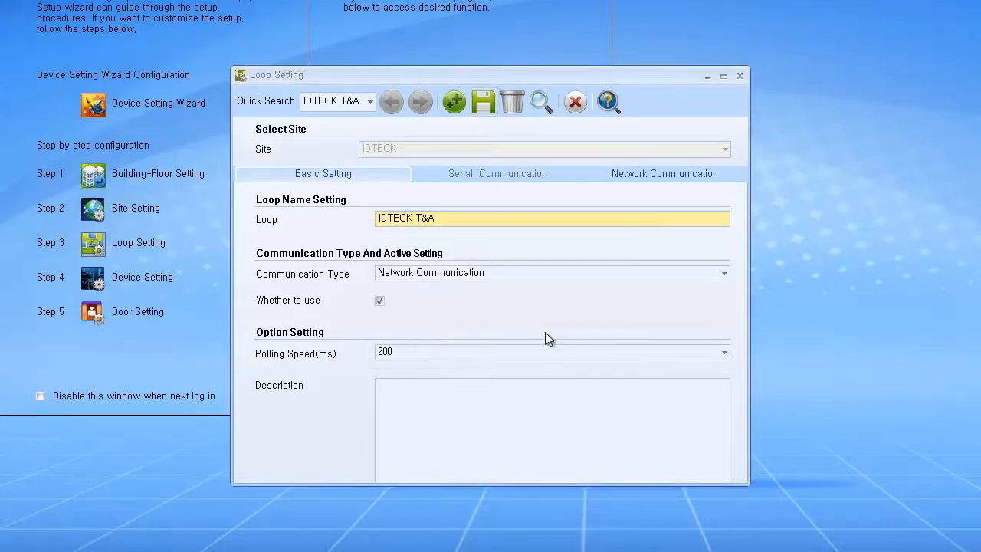
left_click(576, 104)
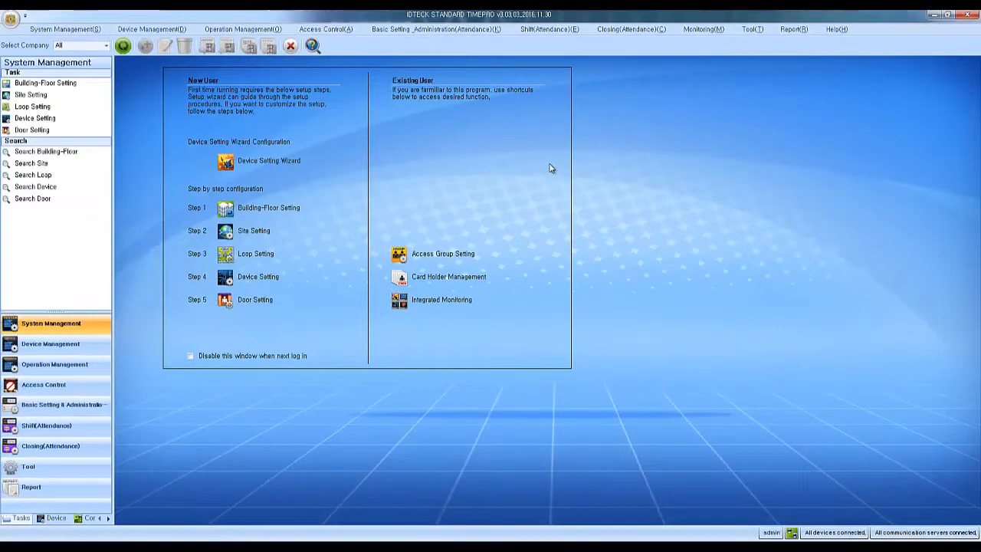
left_click(285, 280)
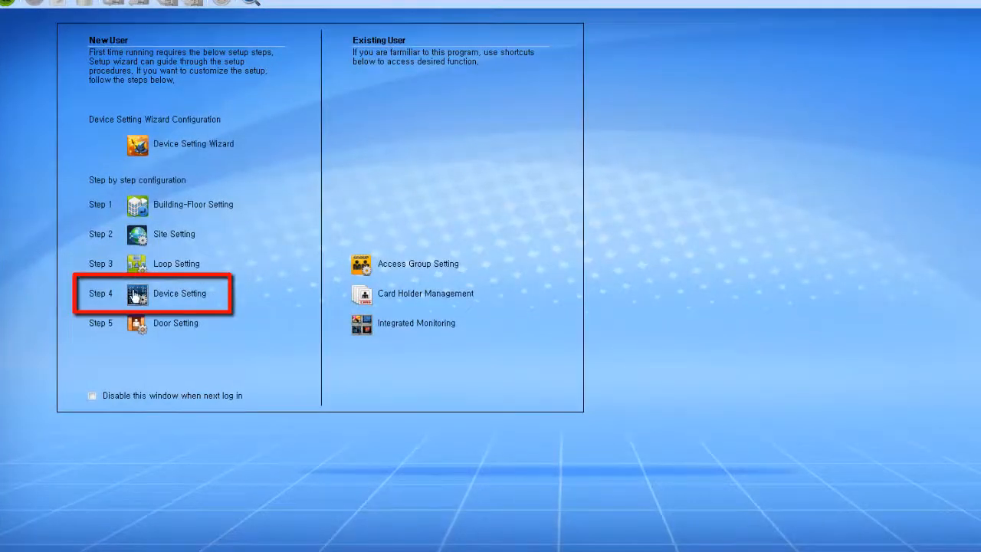
Step: Open Step 4 Device Setting to add a new controller
left_click(138, 294)
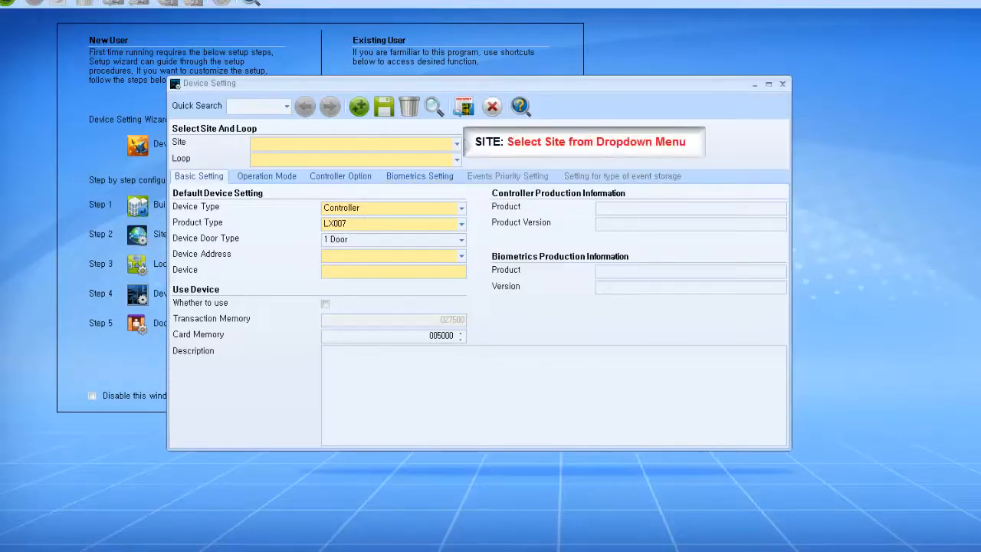
Step: Place the new device on site IDTECK, loop IDTECK T&A, as device type Controller
left_click(459, 146)
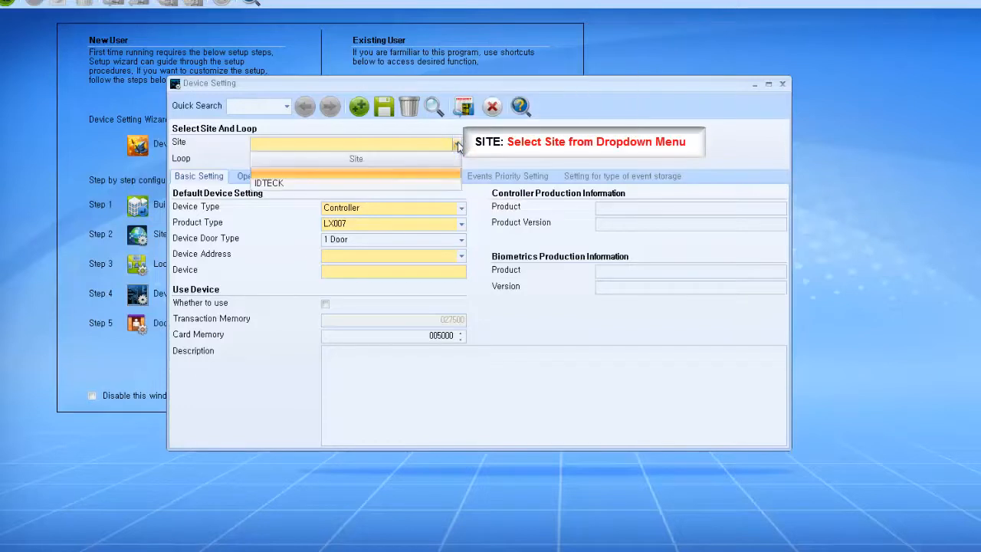
left_click(446, 187)
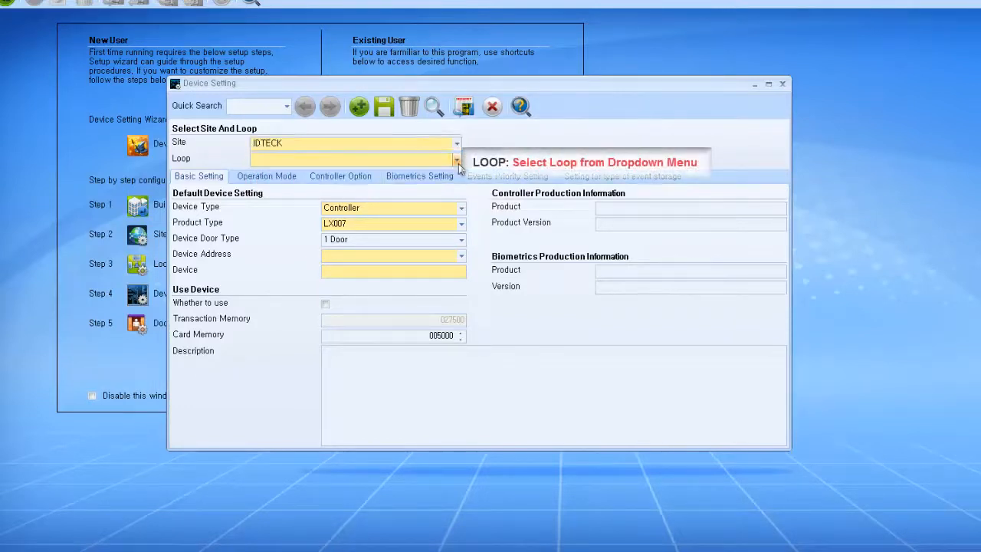
left_click(457, 160)
left_click(444, 188)
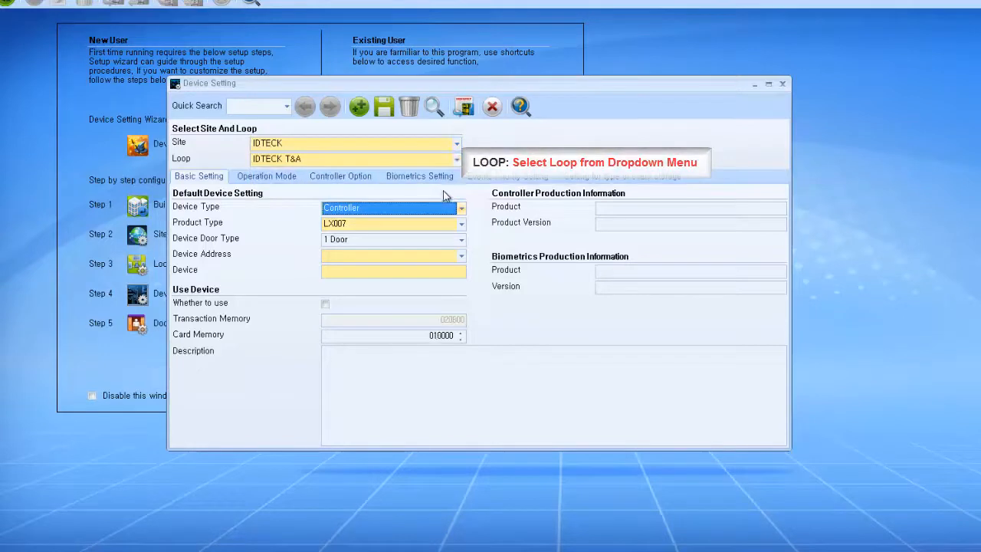
left_click(461, 211)
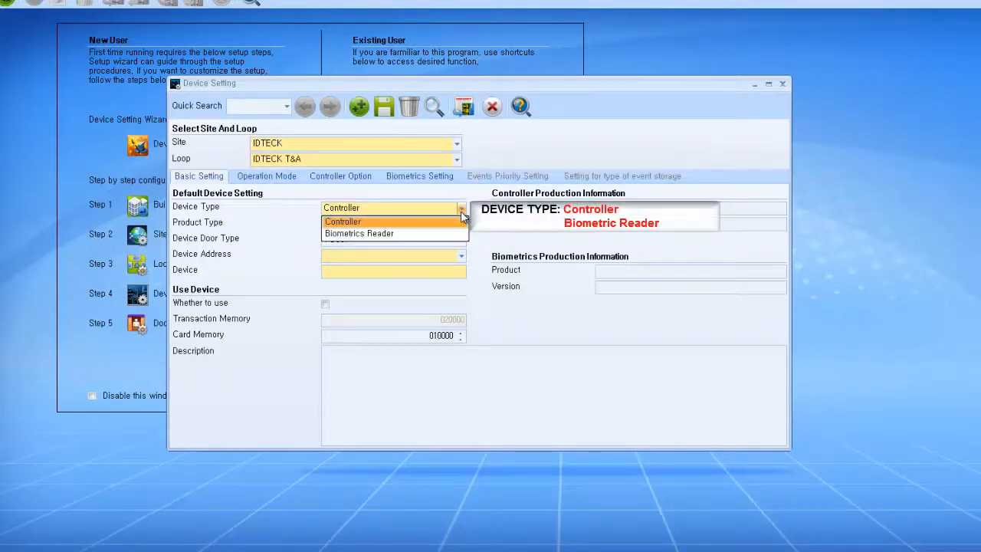
left_click(460, 222)
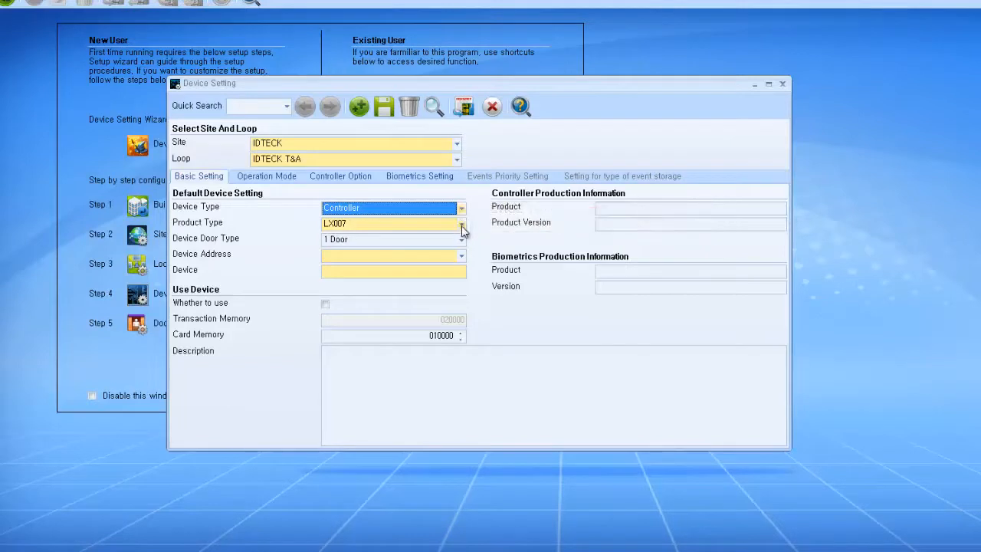
Step: Set product LX007, 1 Door, device address 0, name it LX007, and enable it
left_click(462, 224)
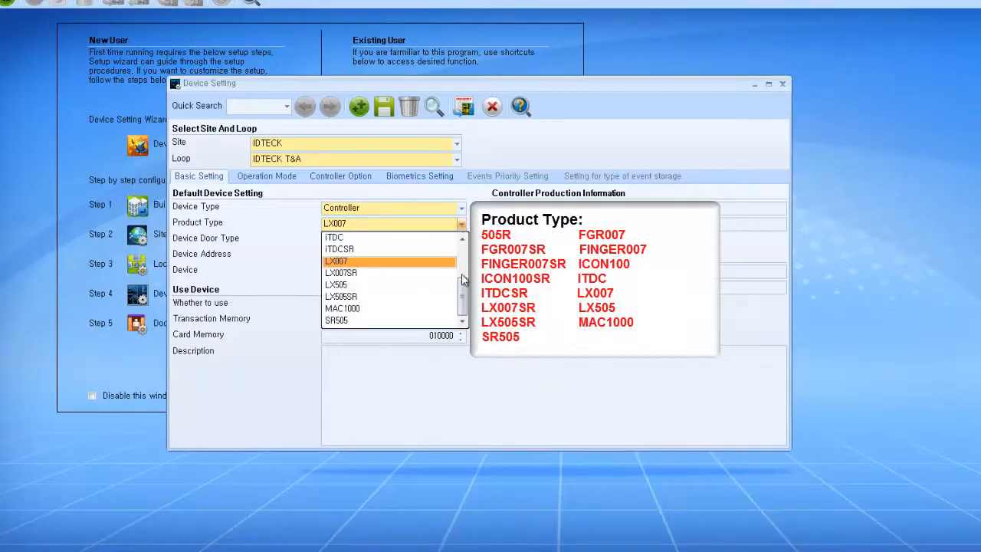
scroll(463, 295, "up", 2)
scroll(391, 279, "up", 1)
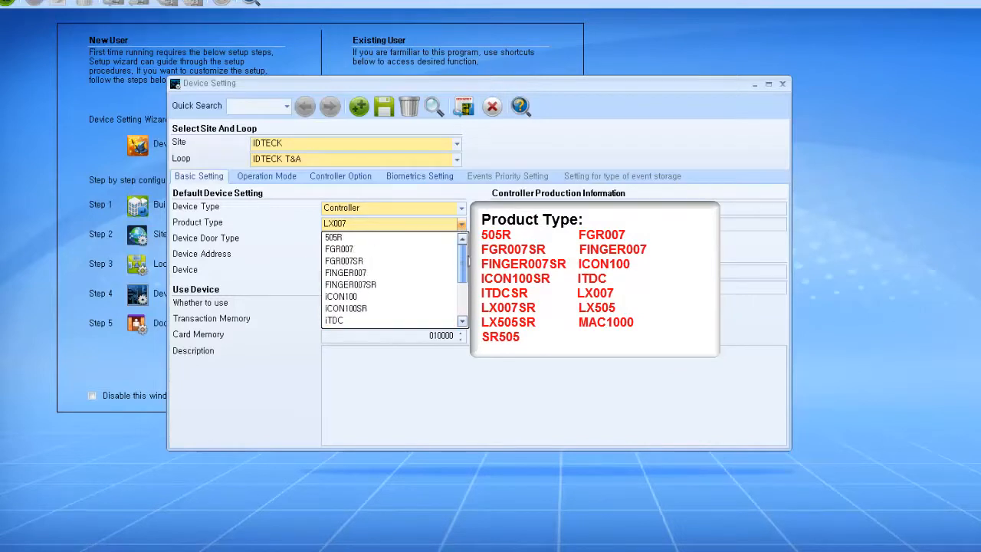
scroll(463, 303, "down", 3)
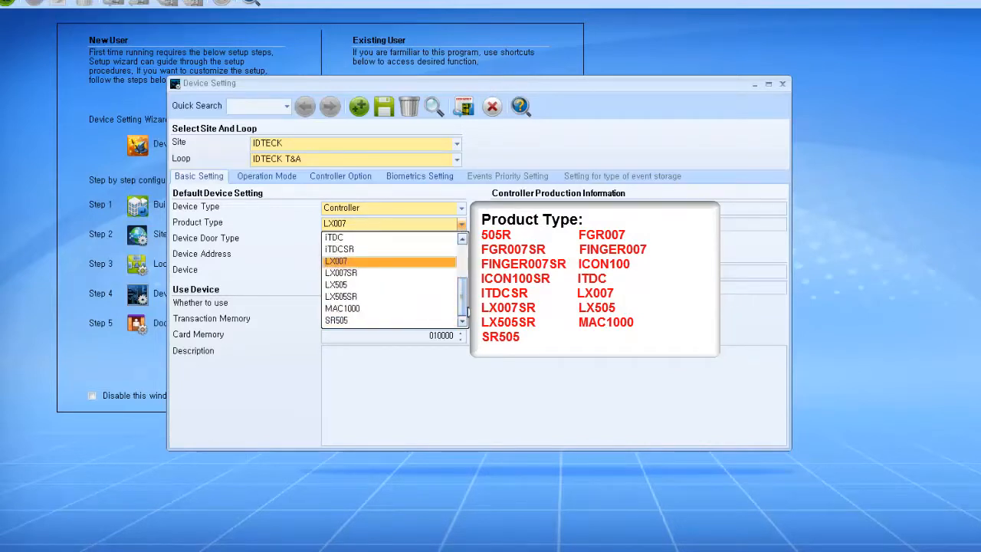
left_click(450, 269)
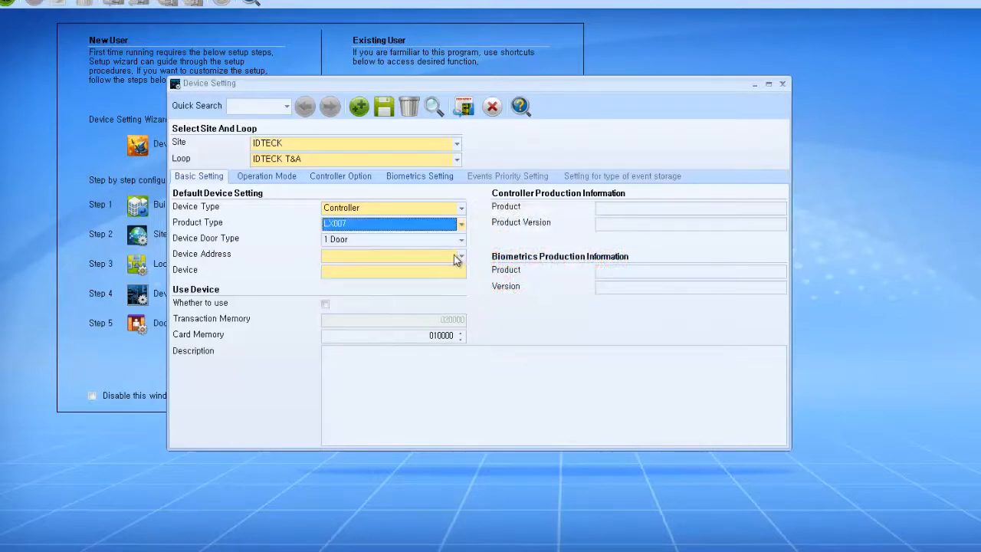
left_click(460, 240)
left_click(461, 239)
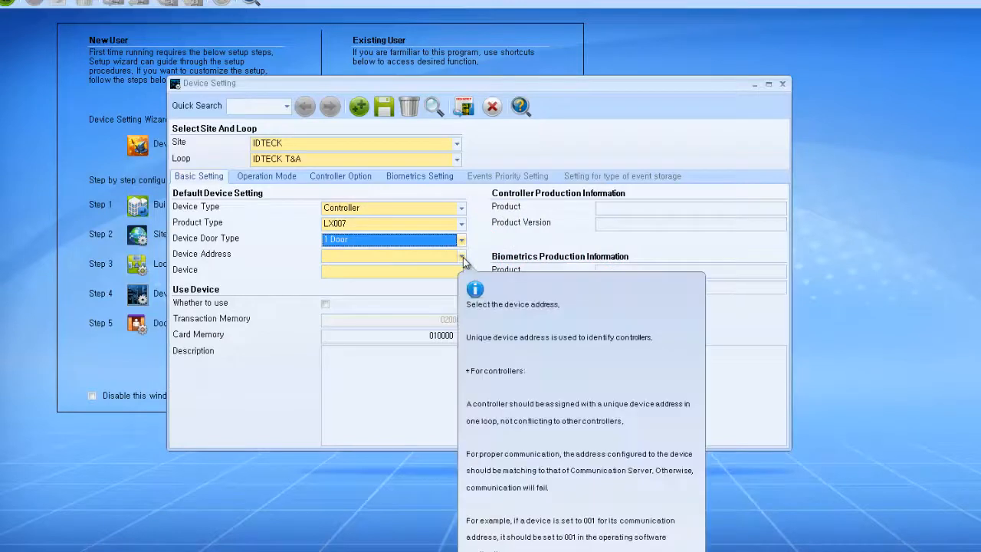
left_click(462, 257)
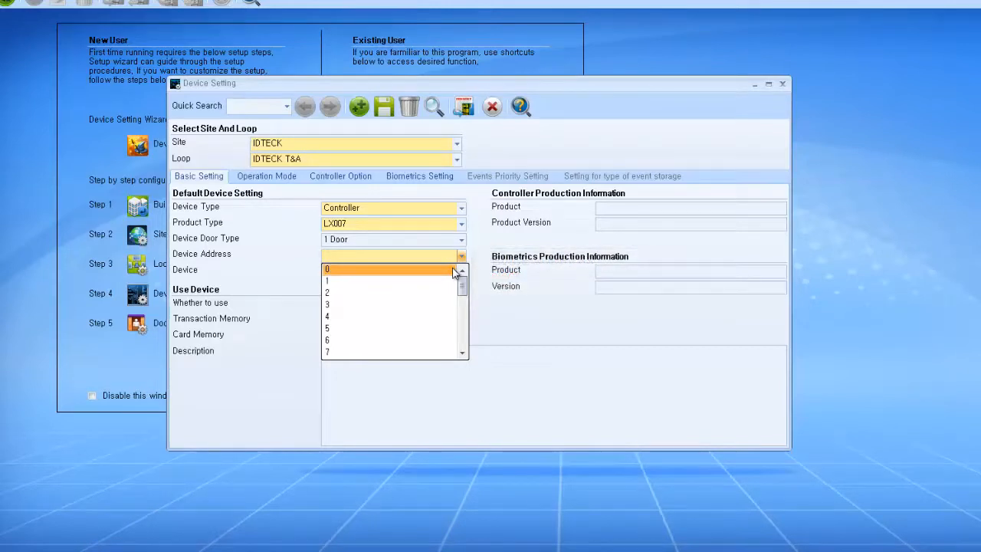
left_click(454, 270)
left_click(454, 270)
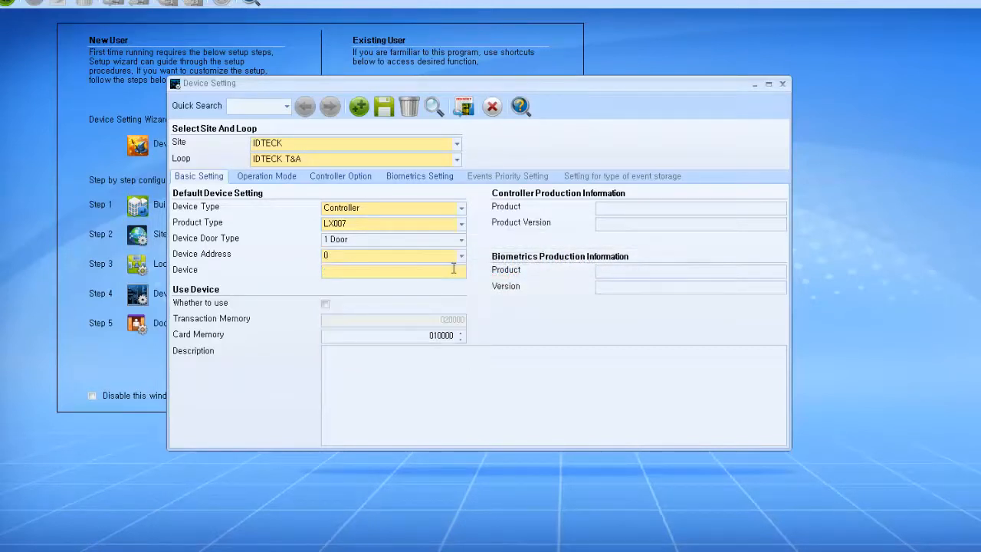
type("LX007")
left_click(326, 304)
Step: Keep anti-passback and duress mode at Not Use and door open alarm at 03 Sec
left_click(298, 178)
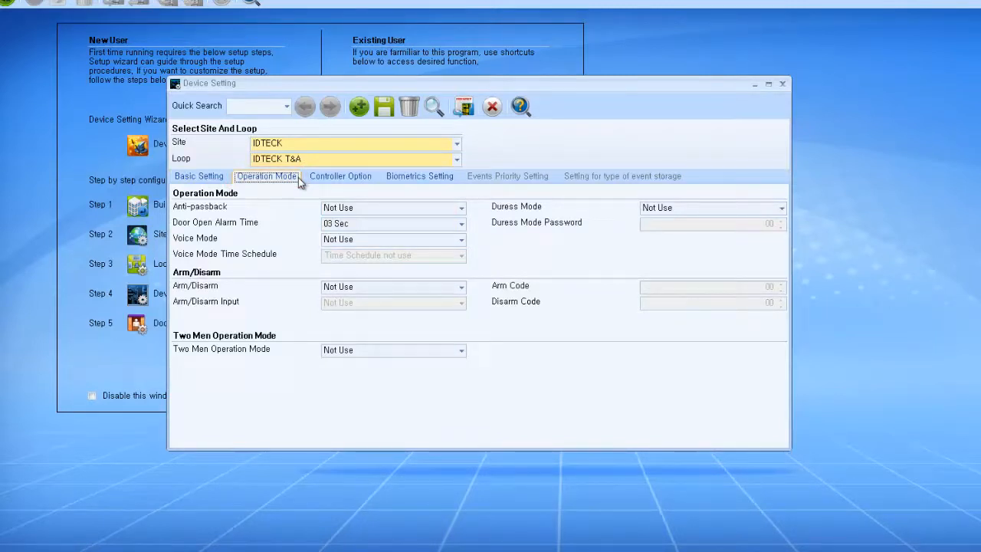
left_click(400, 212)
left_click(400, 211)
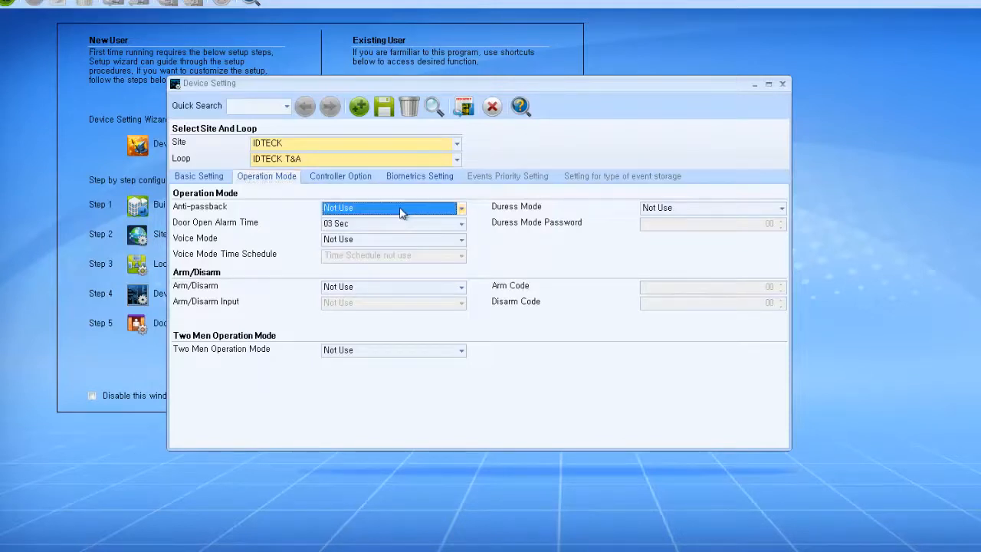
left_click(664, 213)
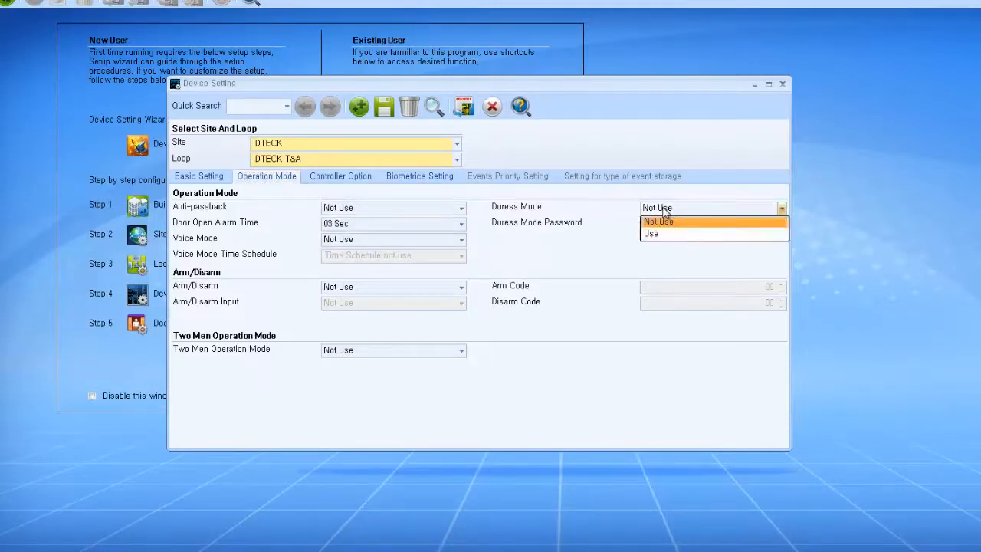
left_click(648, 217)
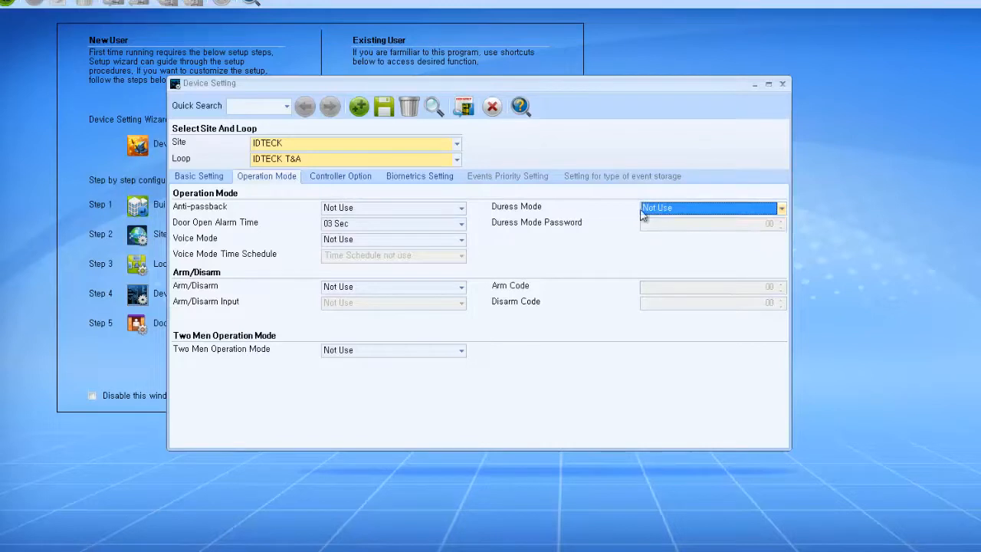
left_click(457, 225)
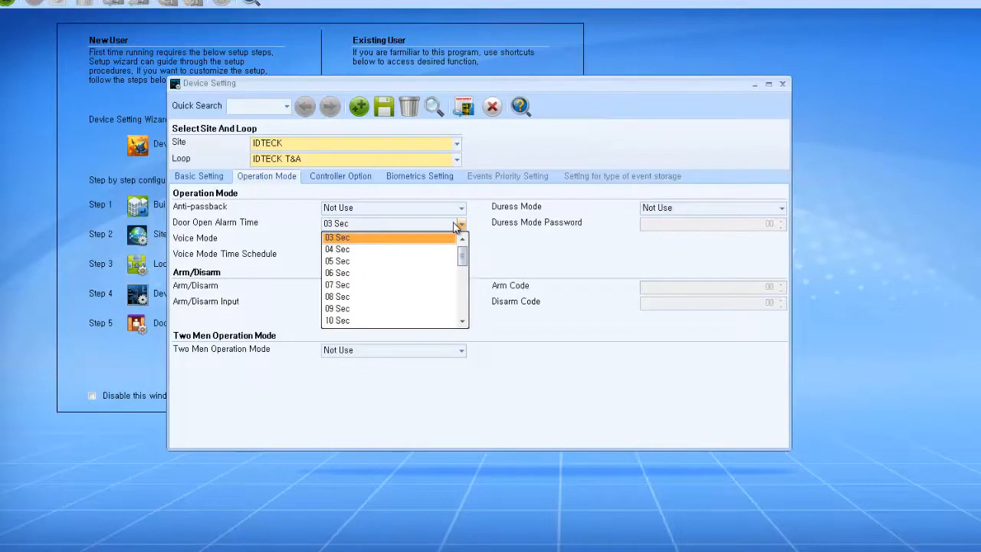
left_click(457, 224)
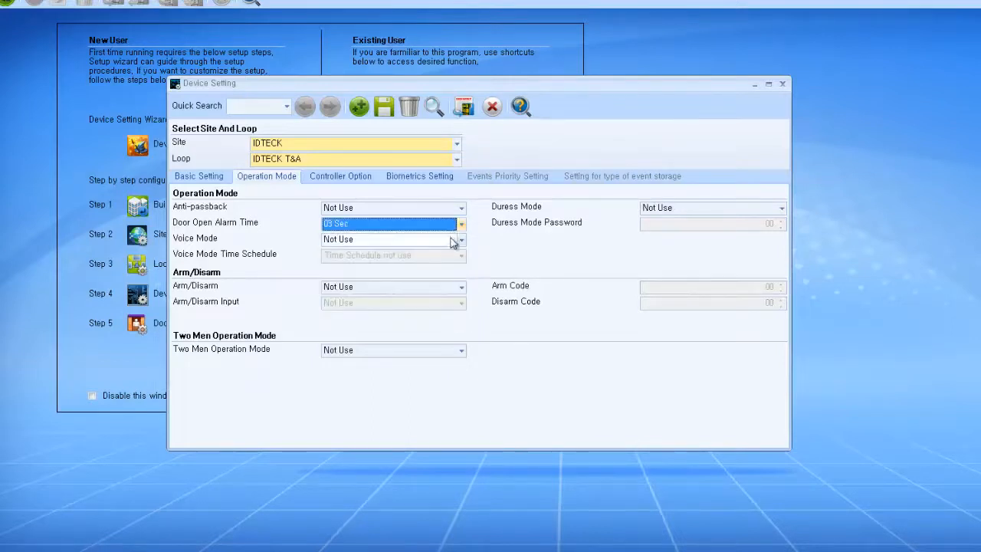
Step: Set voice mode to Volume 2, keeping arm/disarm and two men operation off
left_click(450, 241)
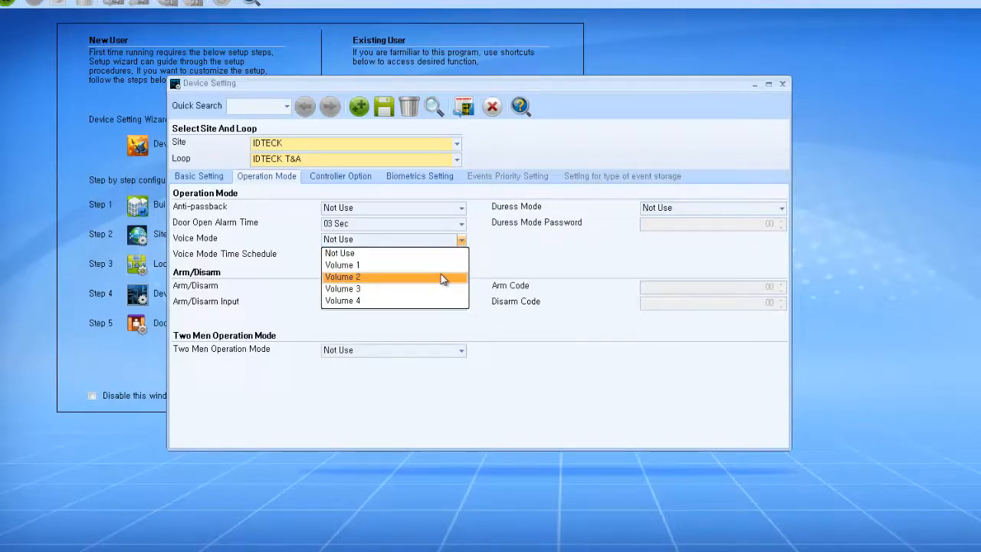
left_click(442, 277)
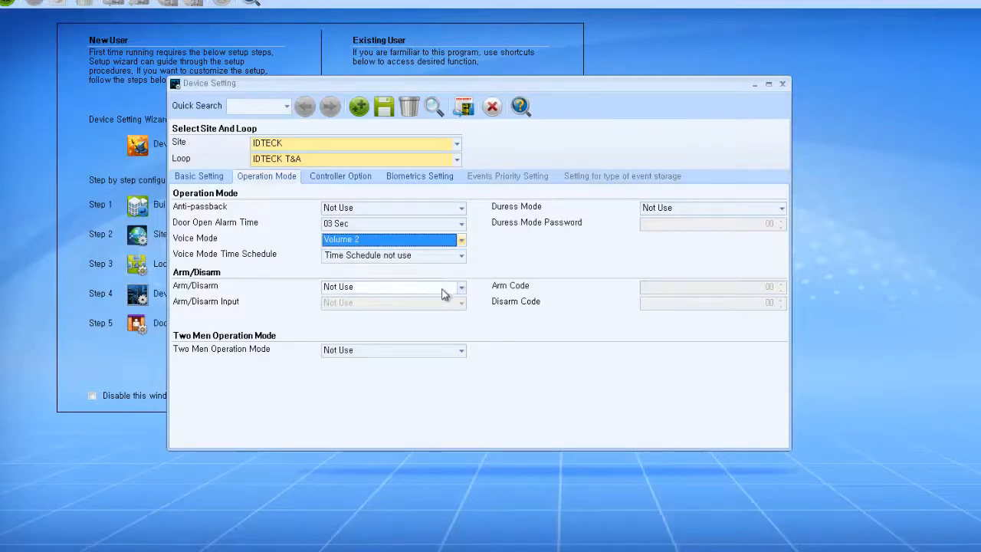
left_click(443, 288)
left_click(444, 293)
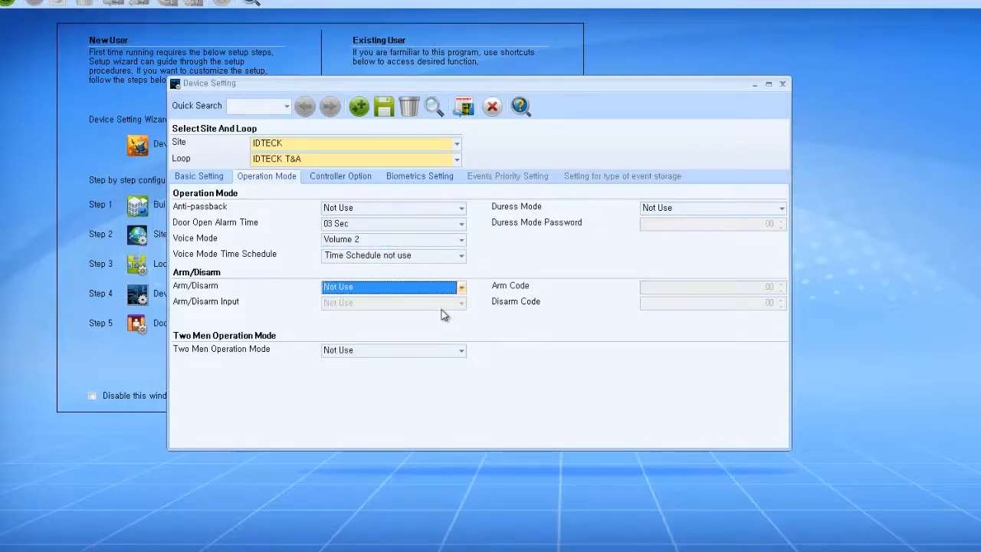
left_click(441, 354)
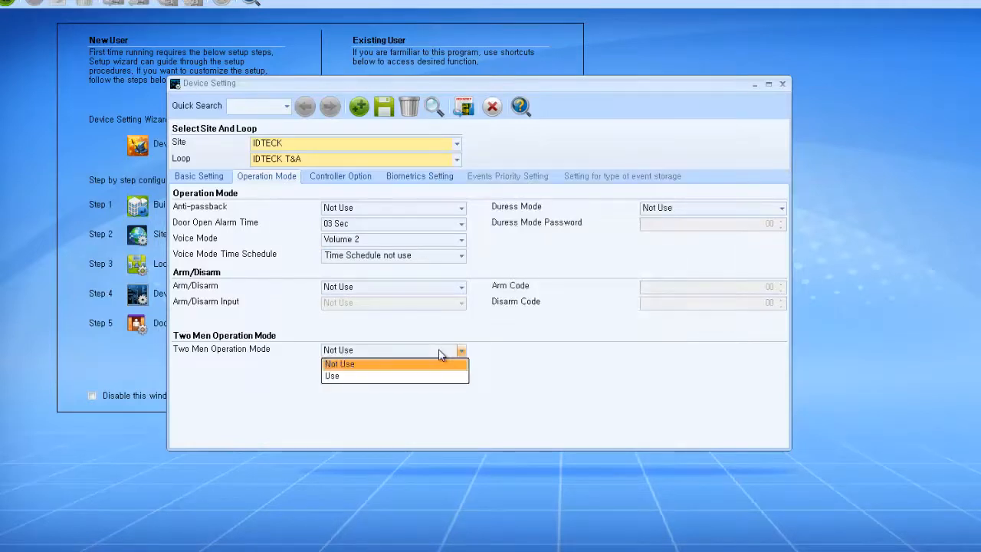
left_click(441, 355)
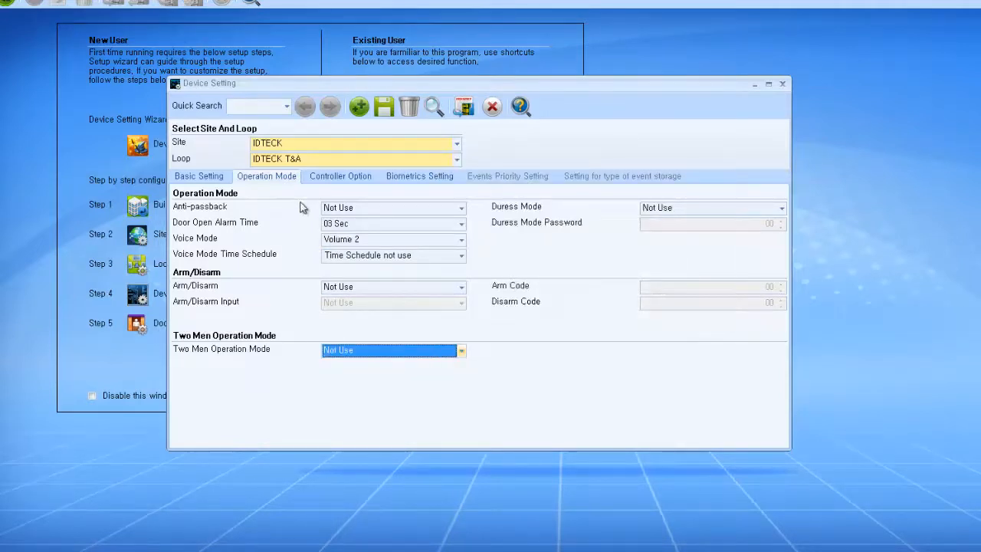
left_click(374, 180)
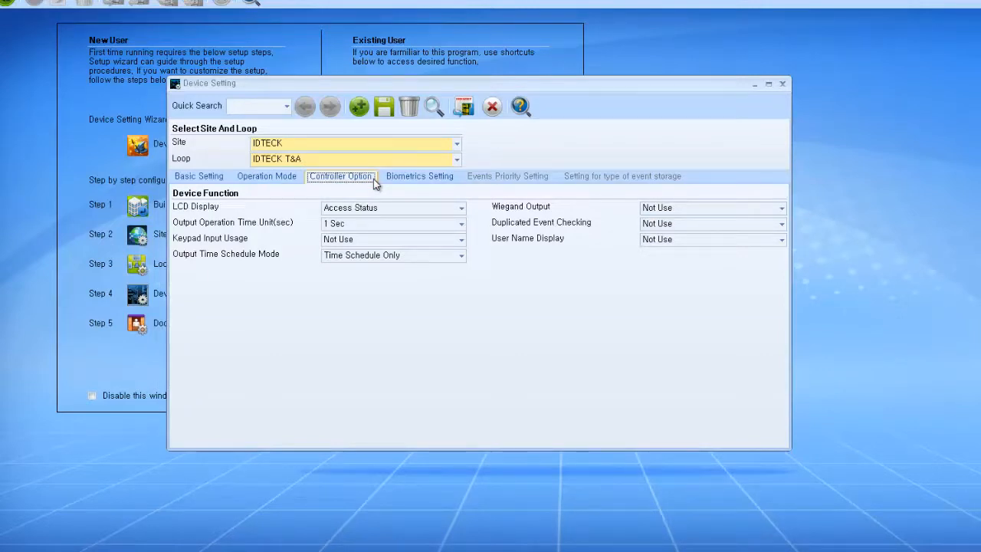
Step: Keep LCD Access Status, keypad Not Use, Time Schedule Only output; set User Name Display to Use
left_click(388, 213)
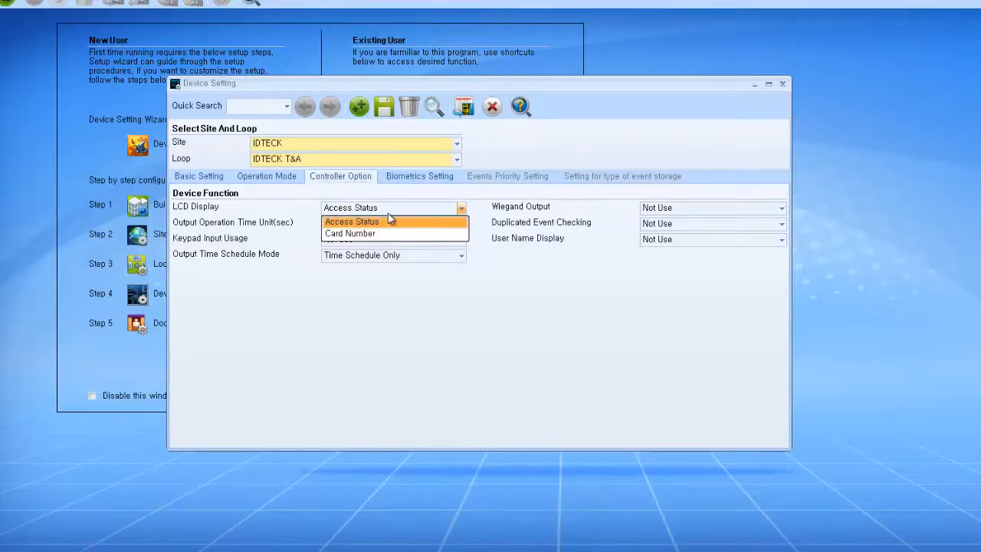
left_click(387, 214)
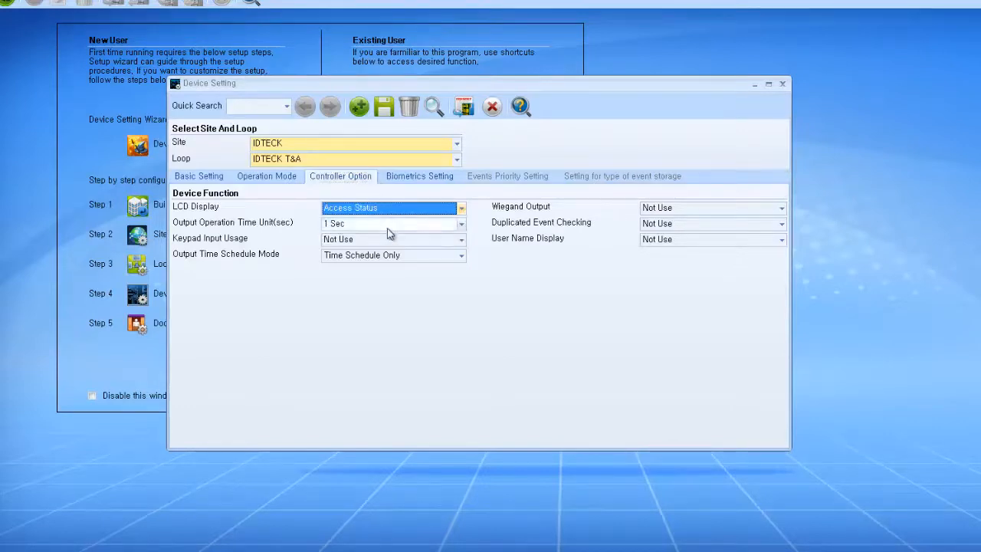
left_click(388, 242)
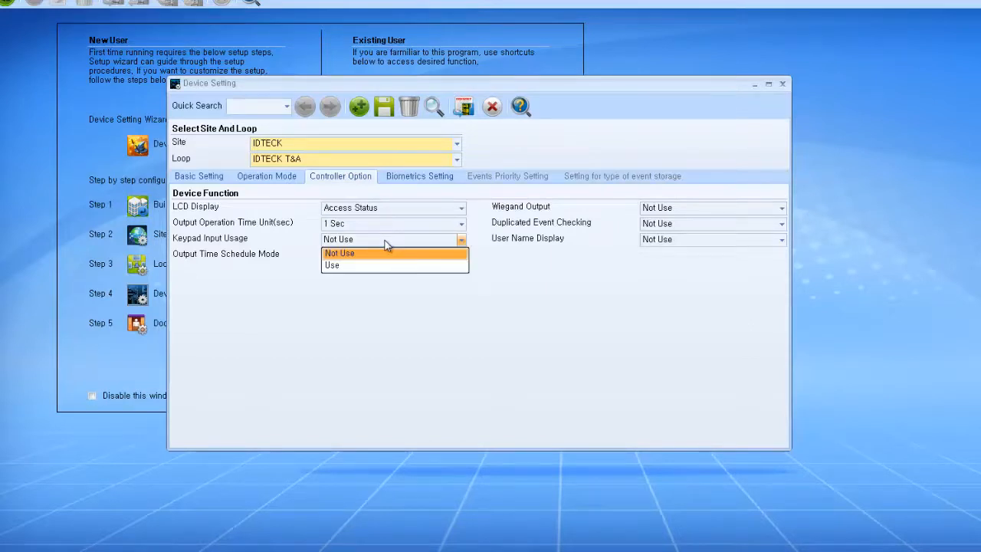
left_click(388, 244)
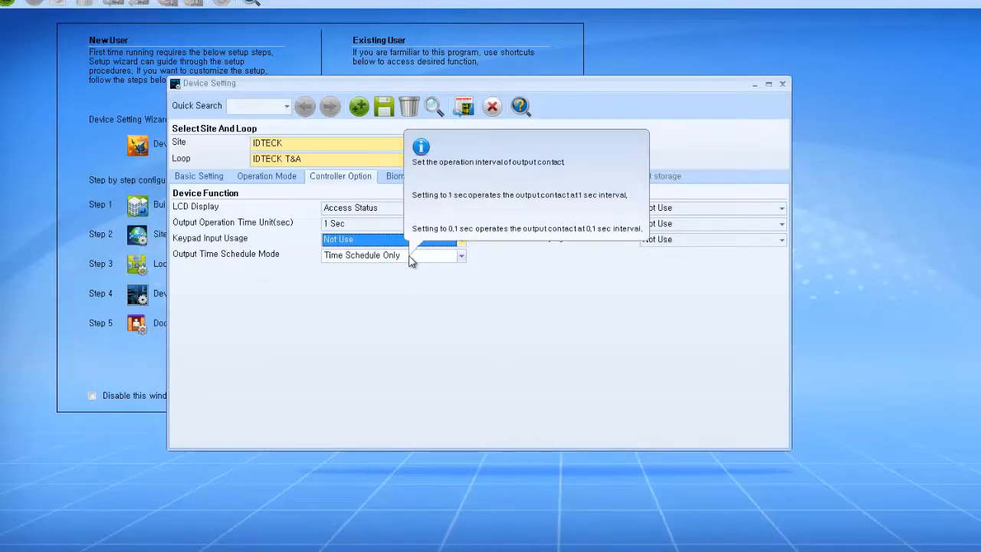
left_click(411, 259)
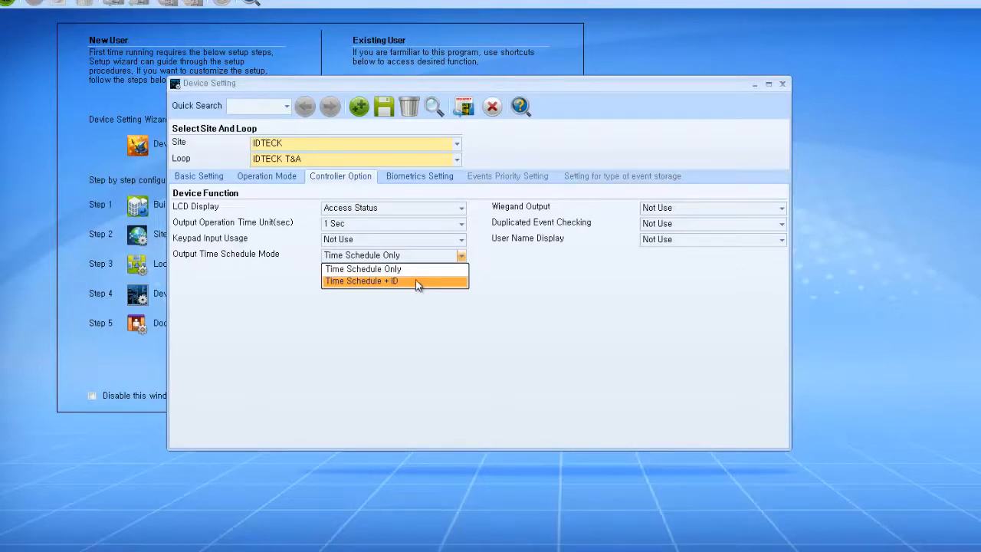
left_click(423, 270)
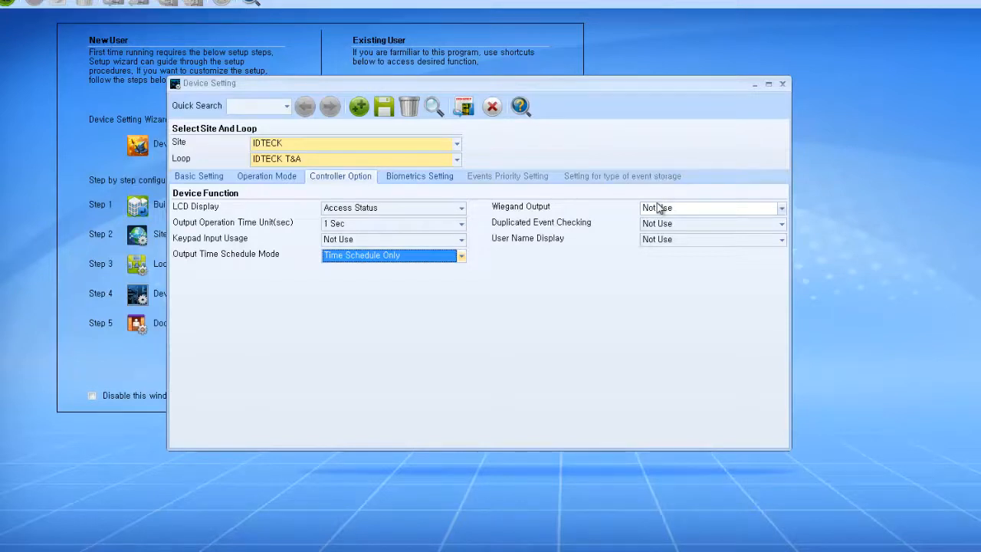
left_click(683, 242)
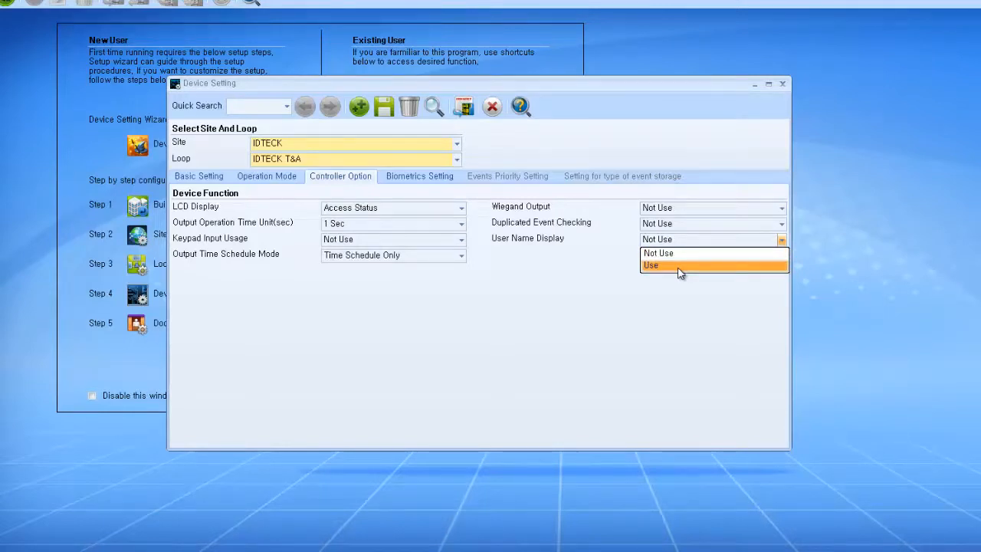
left_click(680, 265)
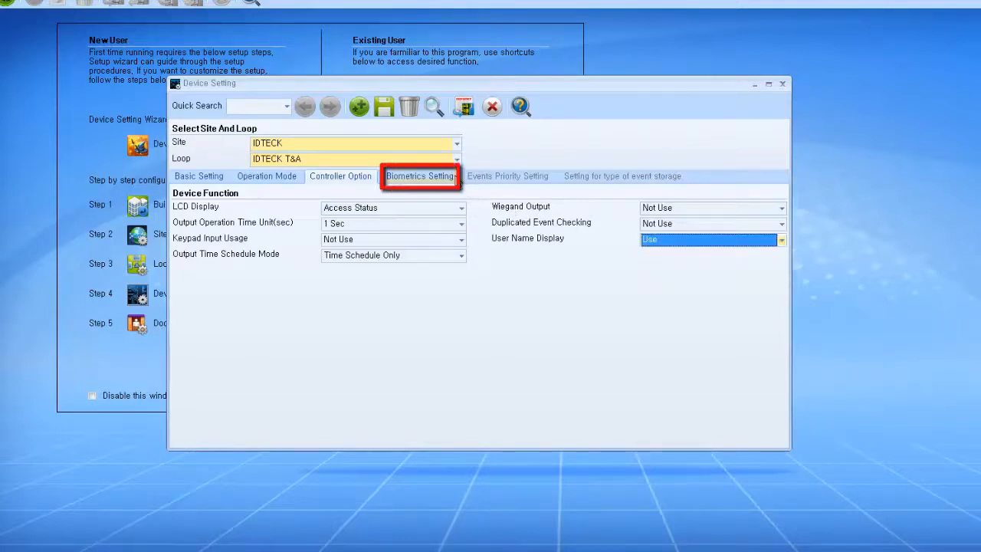
left_click(421, 176)
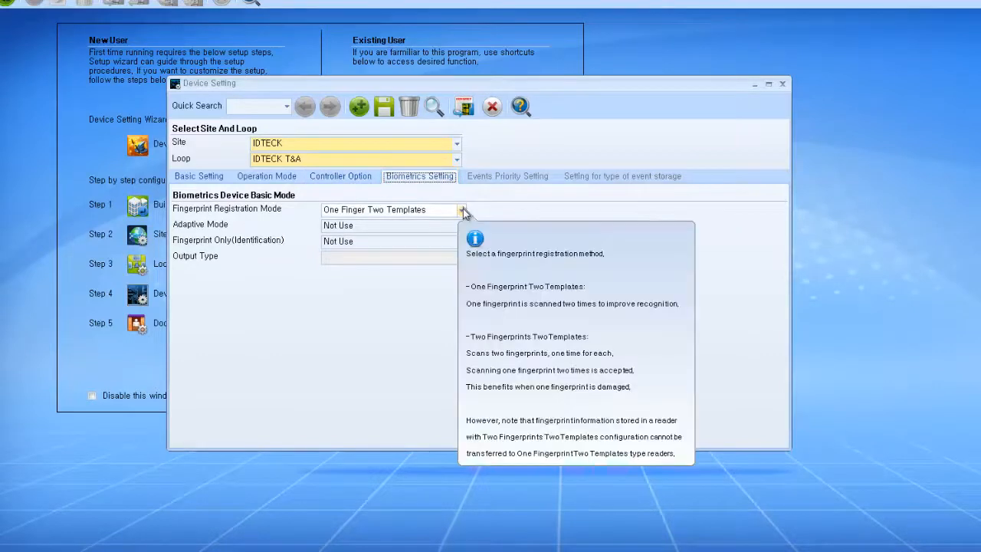
Step: Set Fingerprint Only (Identification) to Use, keeping One Finger Two Templates and adaptive mode Not Use
left_click(463, 209)
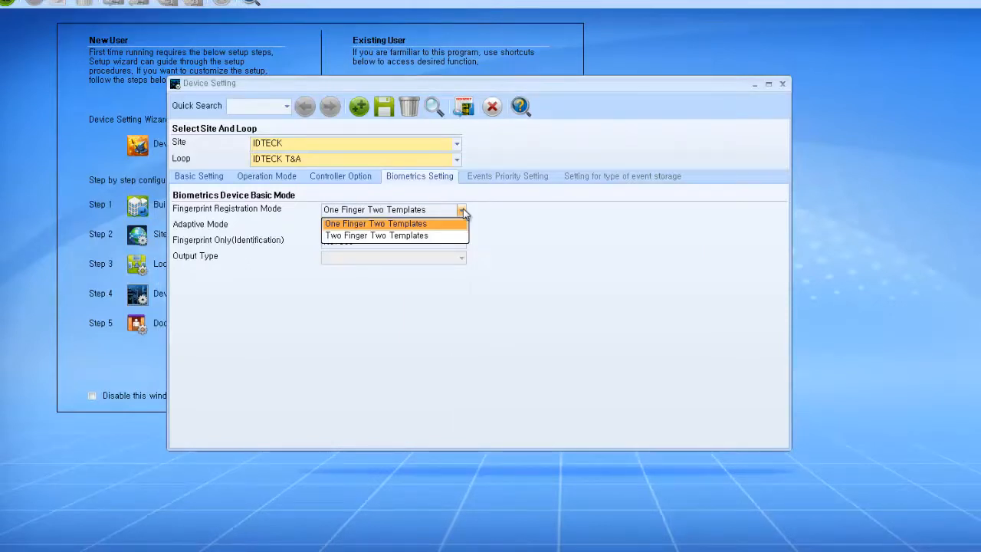
left_click(463, 209)
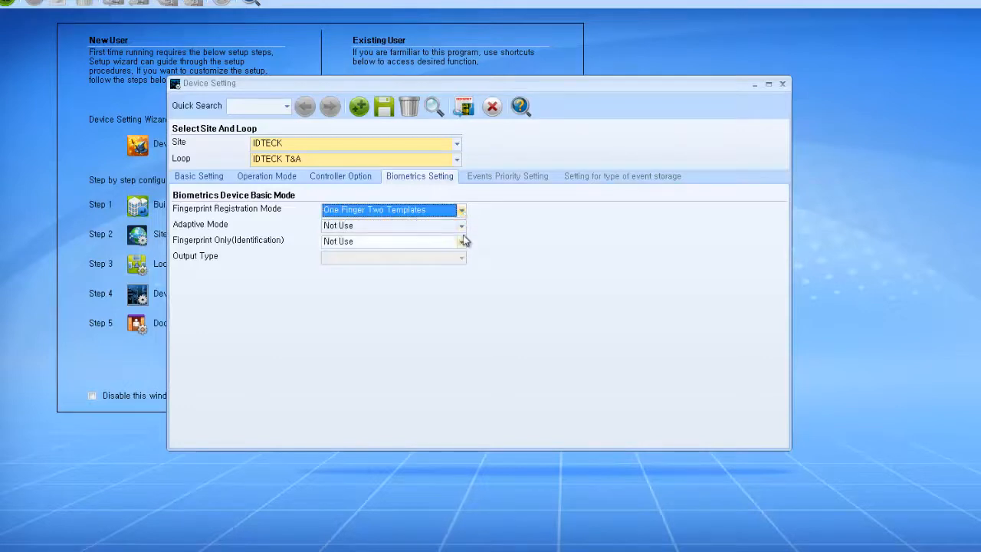
left_click(463, 225)
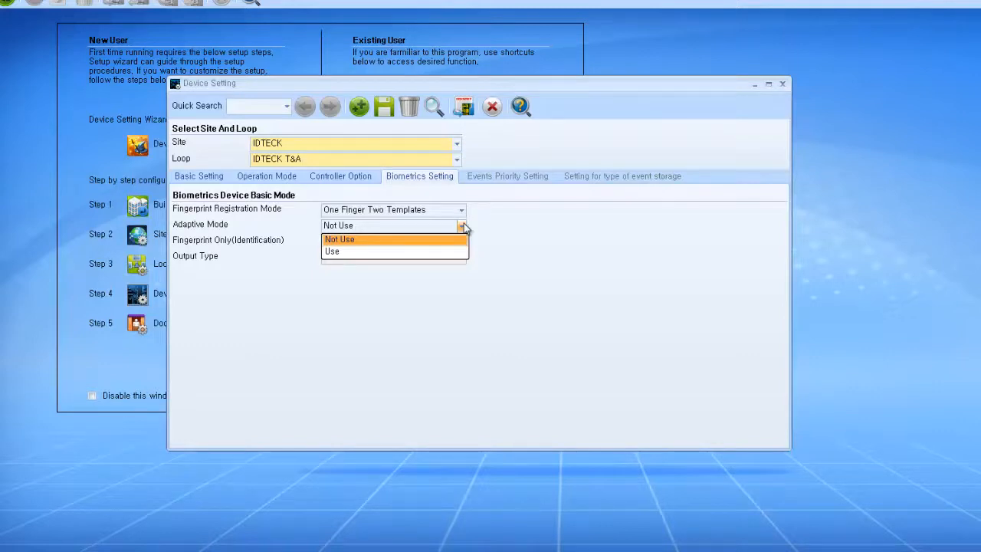
left_click(464, 224)
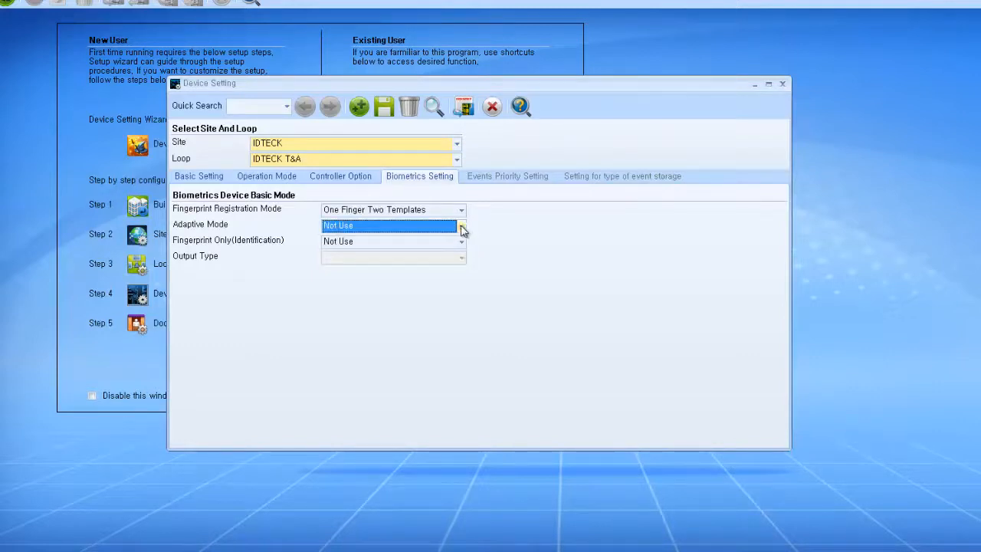
mouse_move(463, 248)
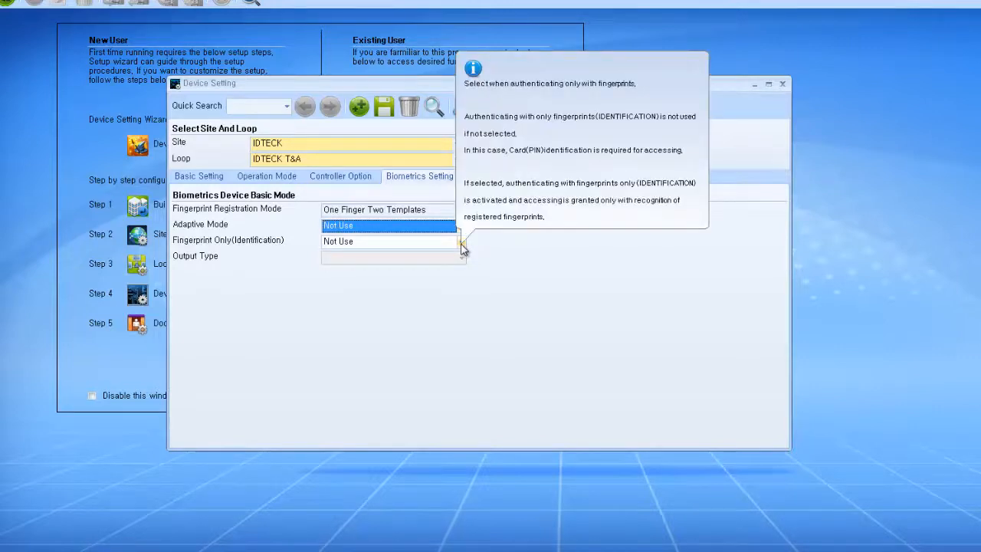
left_click(463, 243)
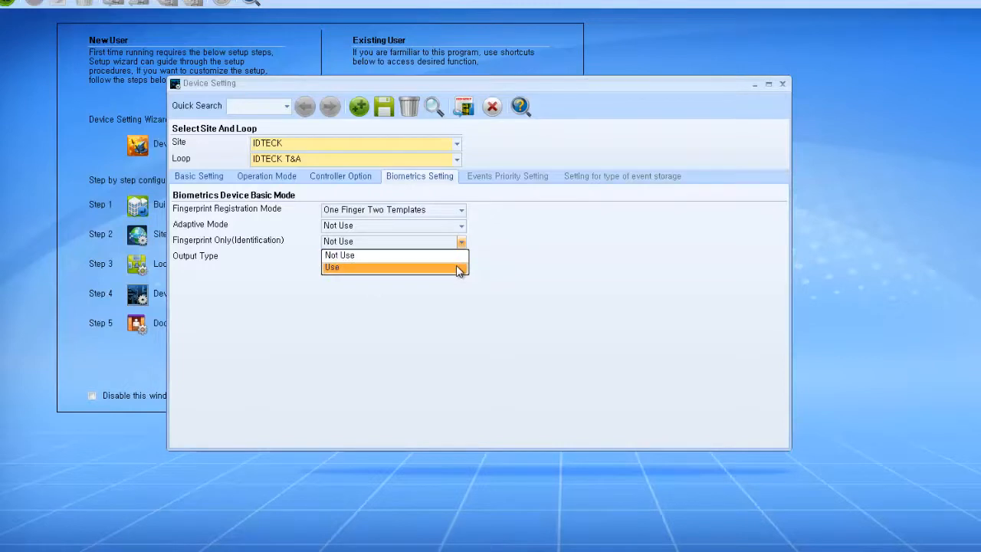
left_click(459, 268)
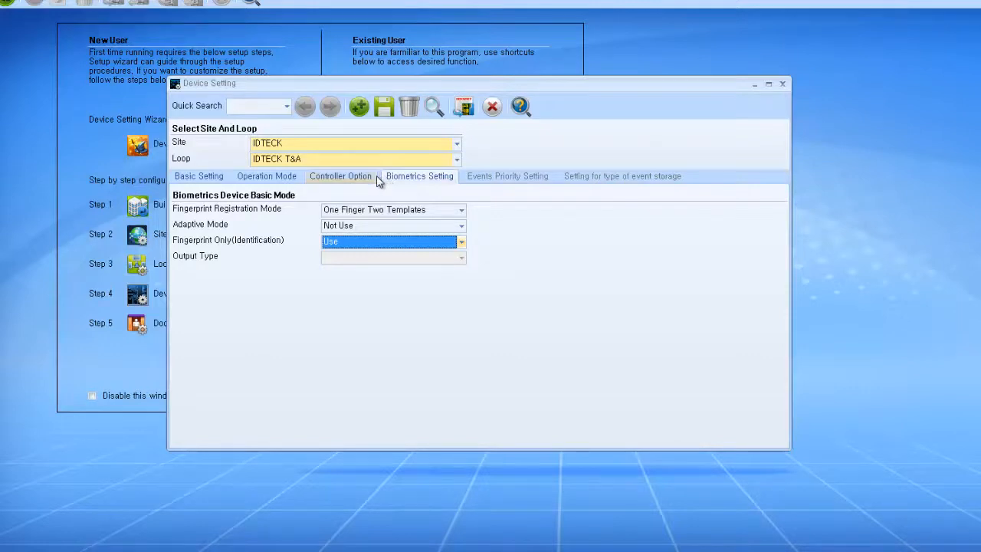
Step: Save the LX007 device settings and allow the communication server to restart
left_click(390, 113)
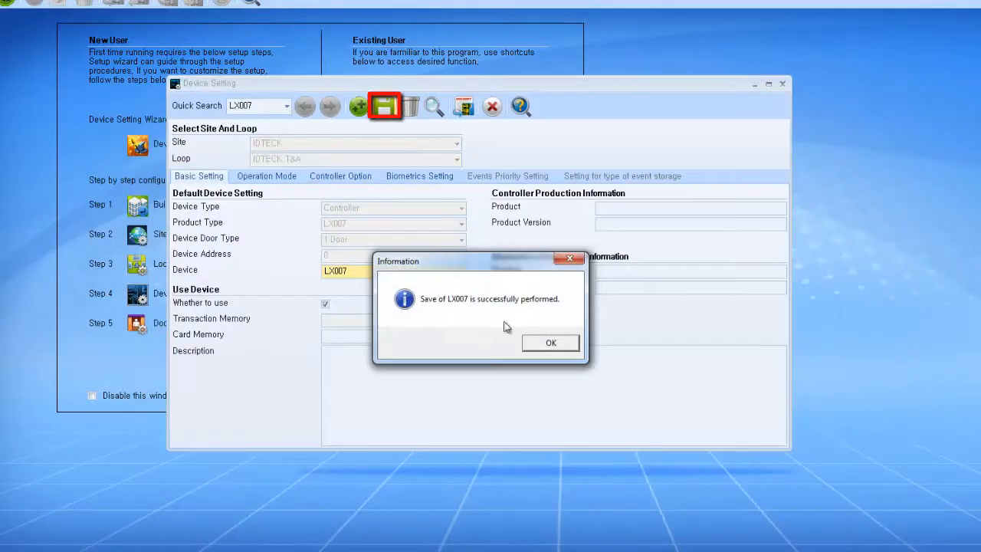
left_click(547, 343)
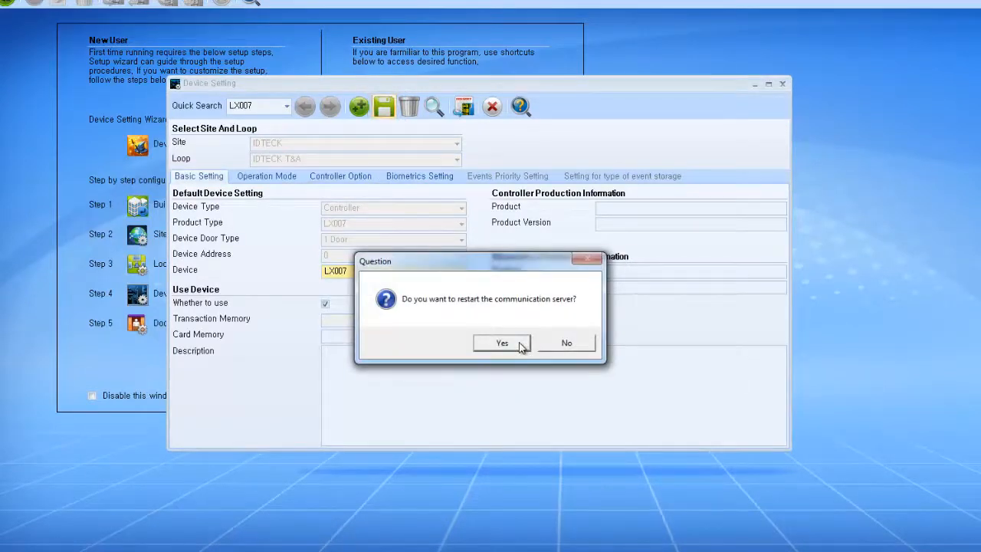
left_click(502, 343)
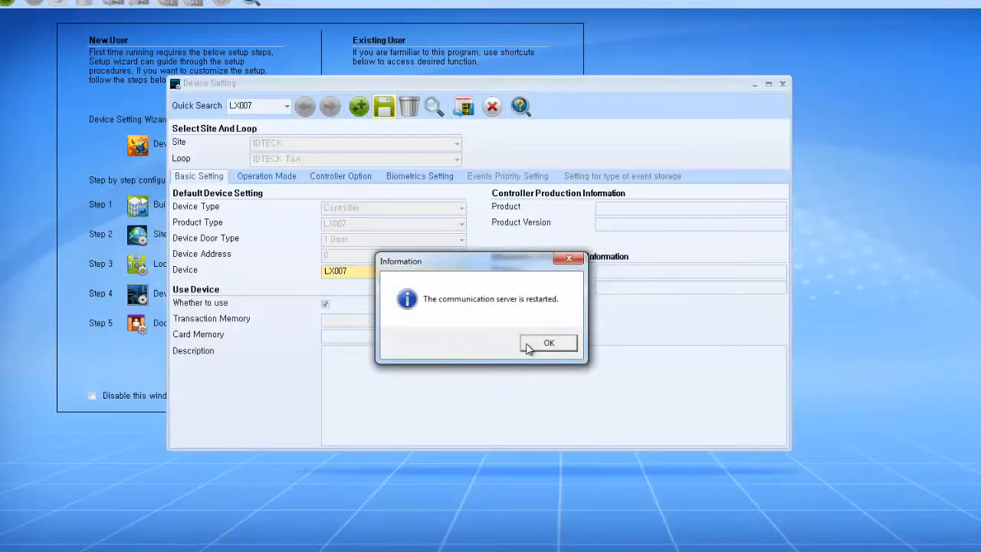
left_click(527, 347)
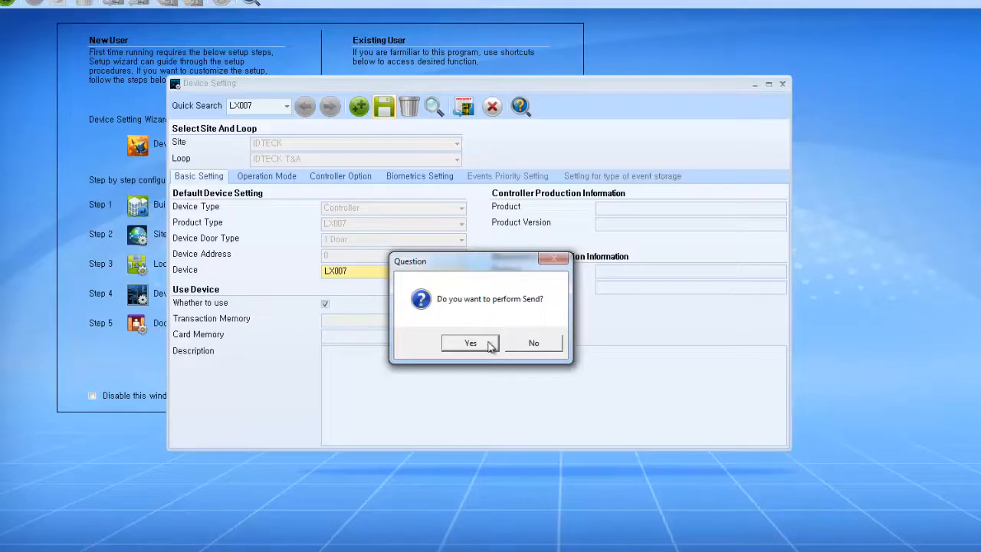
Step: Send the saved settings to the LX007 controller and close Device Setting
left_click(488, 342)
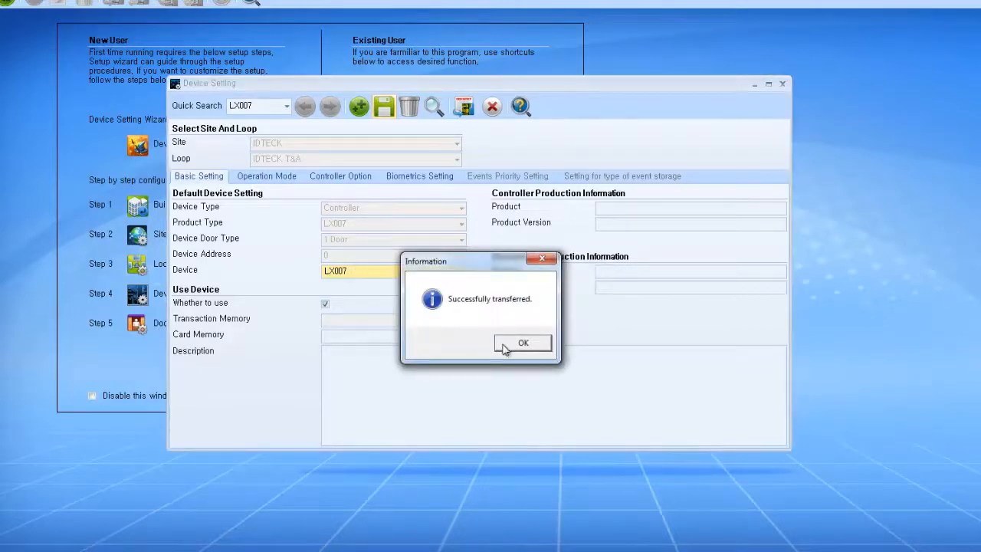
left_click(505, 347)
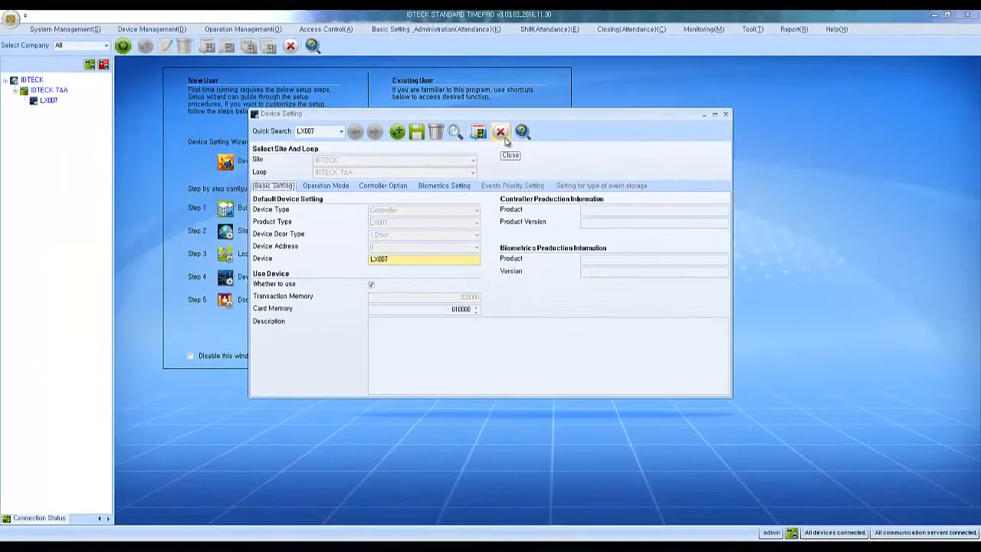
left_click(493, 107)
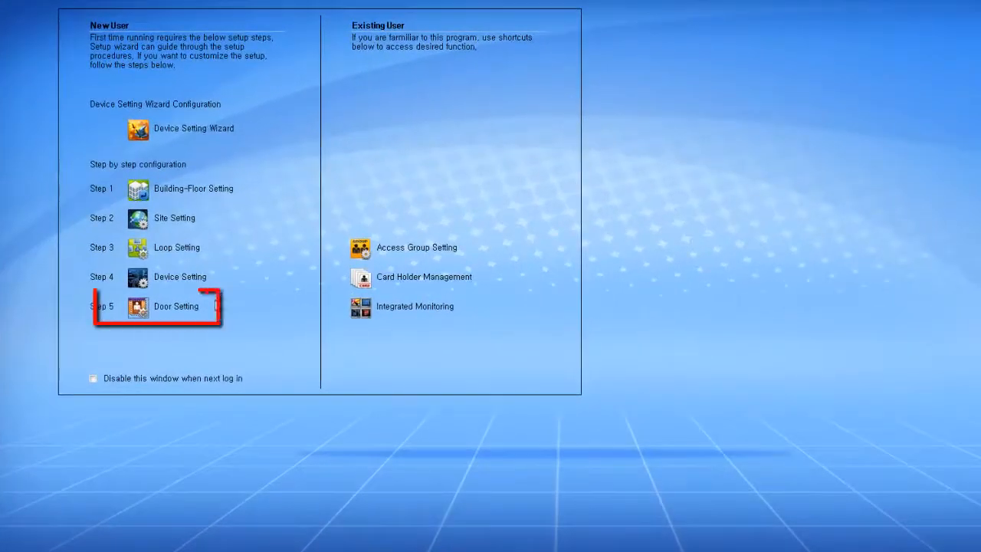
Step: In Door Setting, select site IDTECK, loop IDTECK T&A and device LX007
left_click(141, 310)
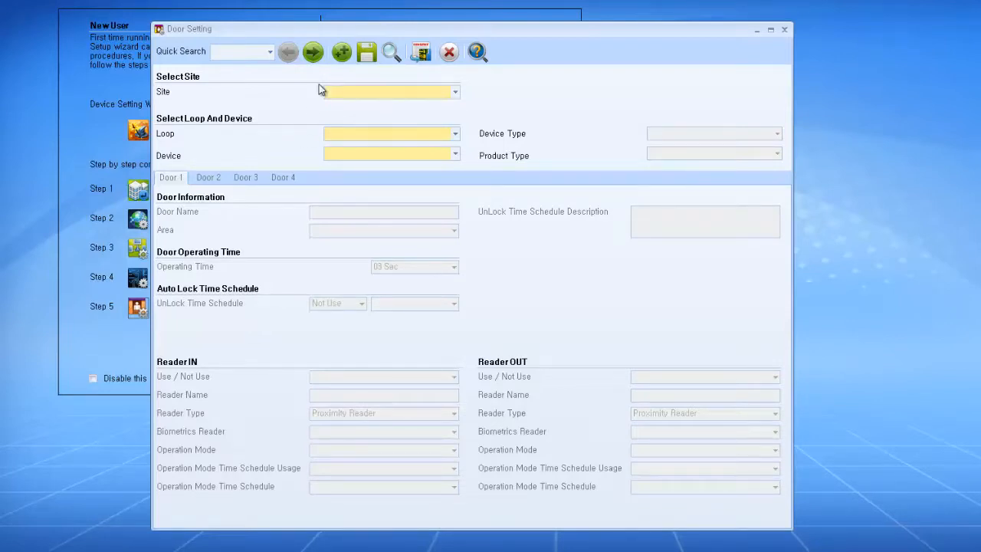
left_click(352, 95)
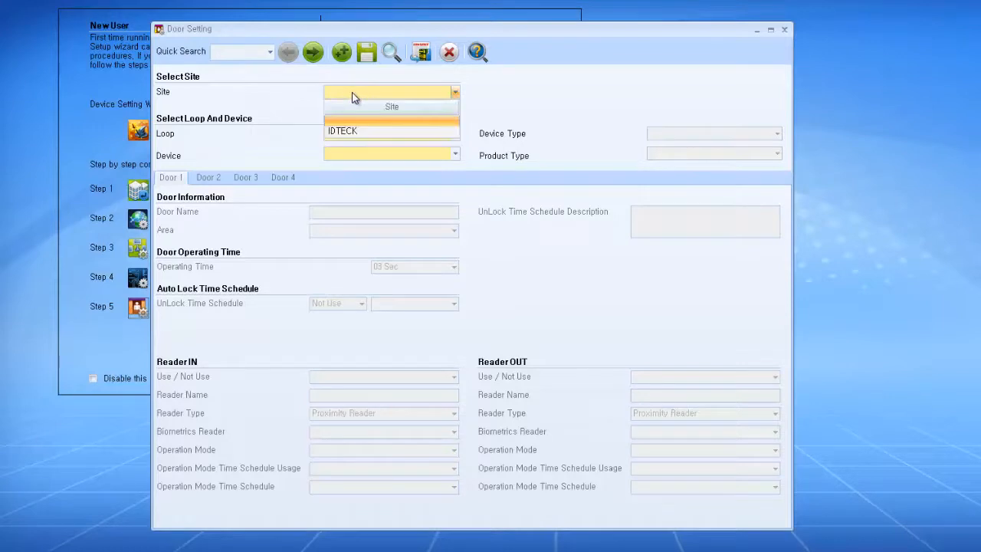
left_click(358, 132)
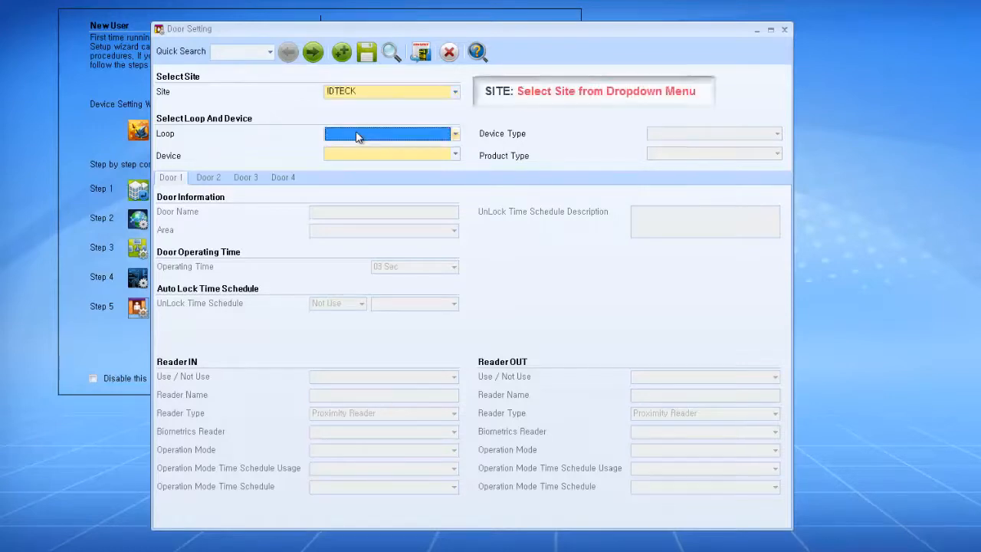
left_click(446, 134)
left_click(441, 174)
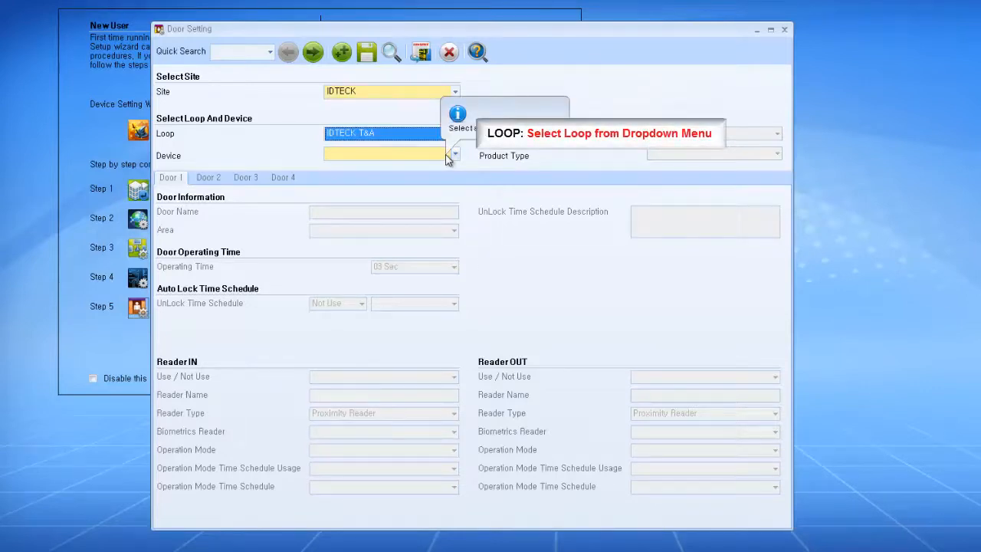
left_click(449, 155)
left_click(444, 182)
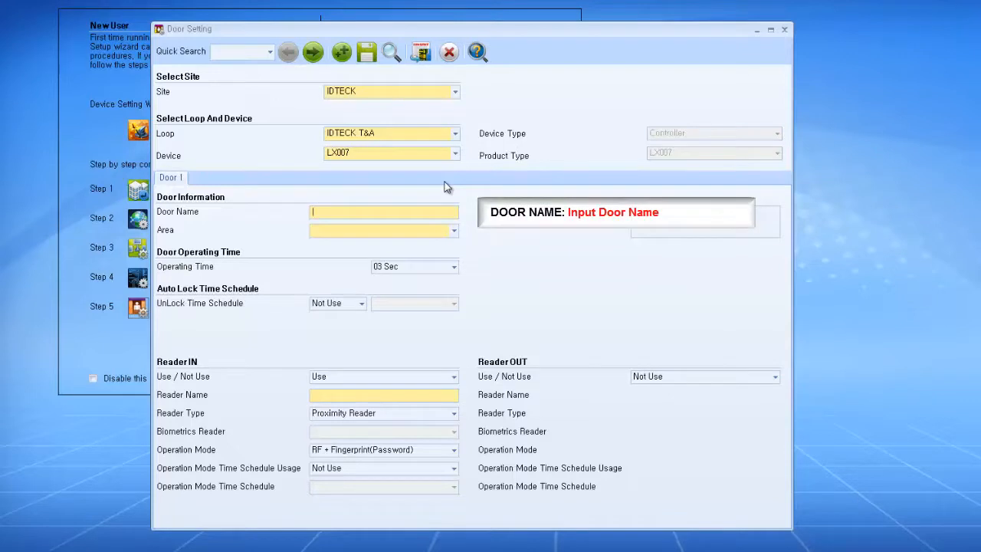
Step: Name Door 1 'Front Door (T&A)', assign it to area IDTECK - 1F, keep 03 Sec operating time
type("Front Door (T")
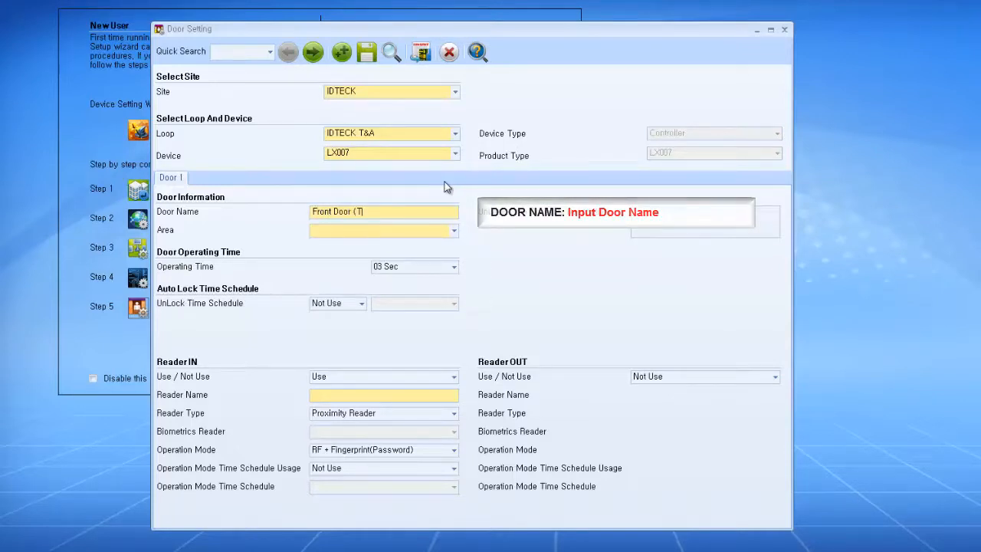
type("&A(")
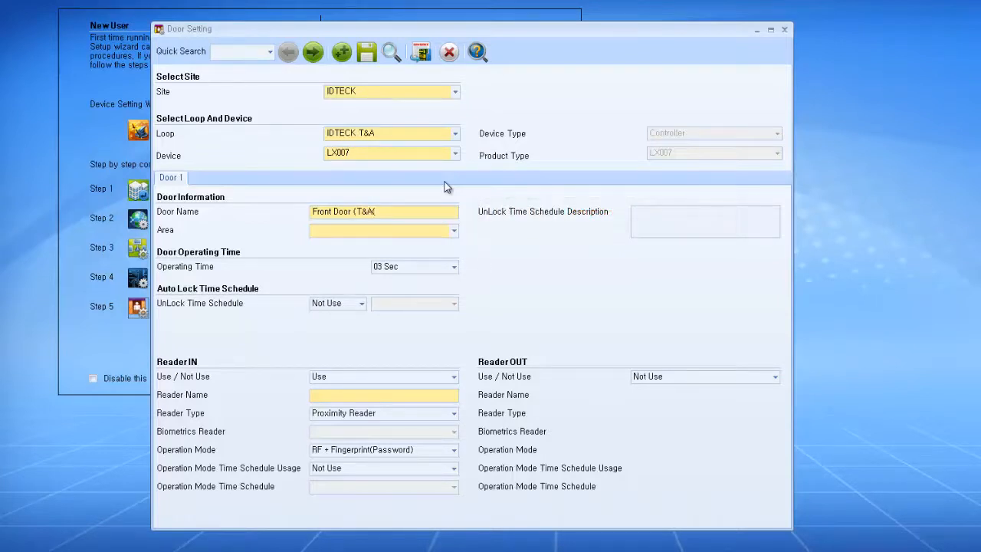
key("BackSpace")
type(")")
left_click(455, 231)
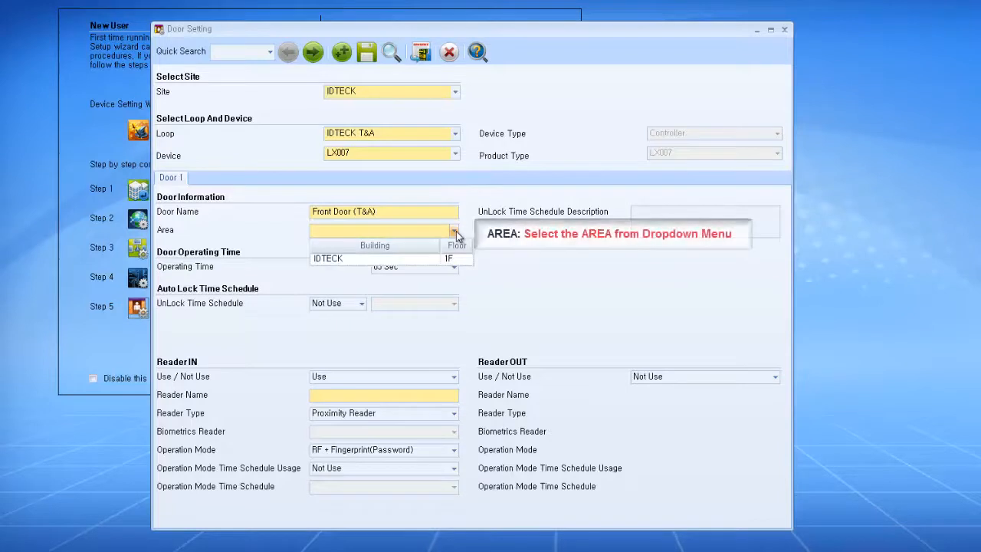
left_click(452, 260)
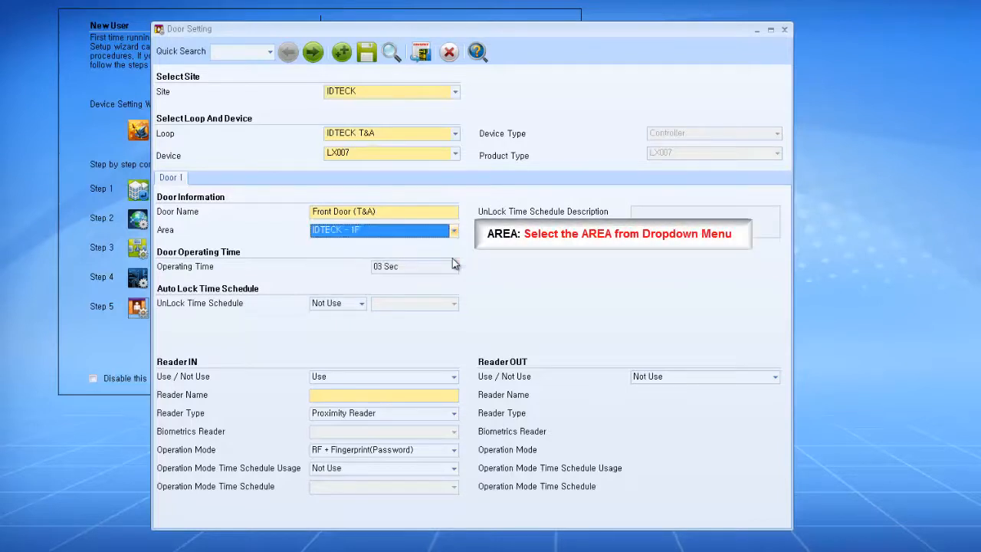
left_click(454, 266)
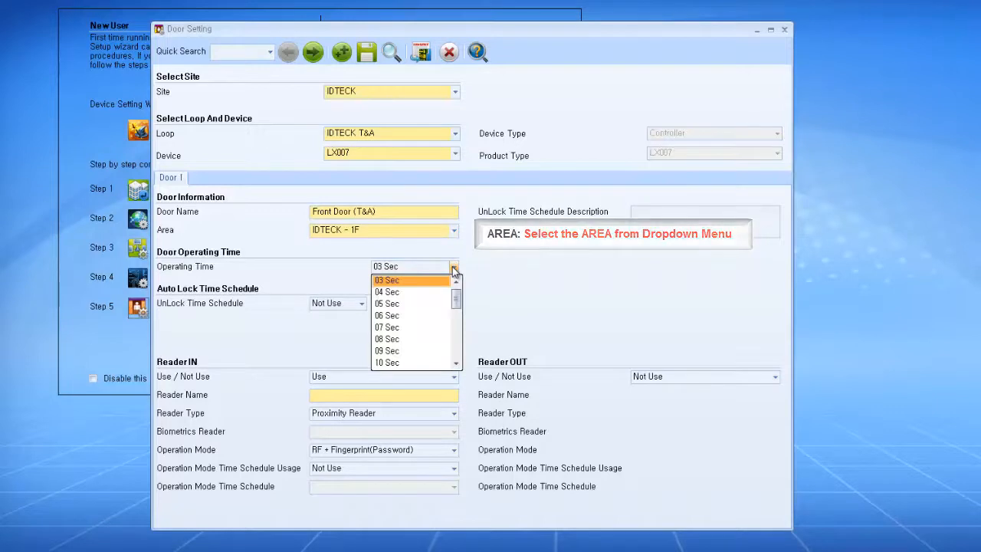
left_click(454, 267)
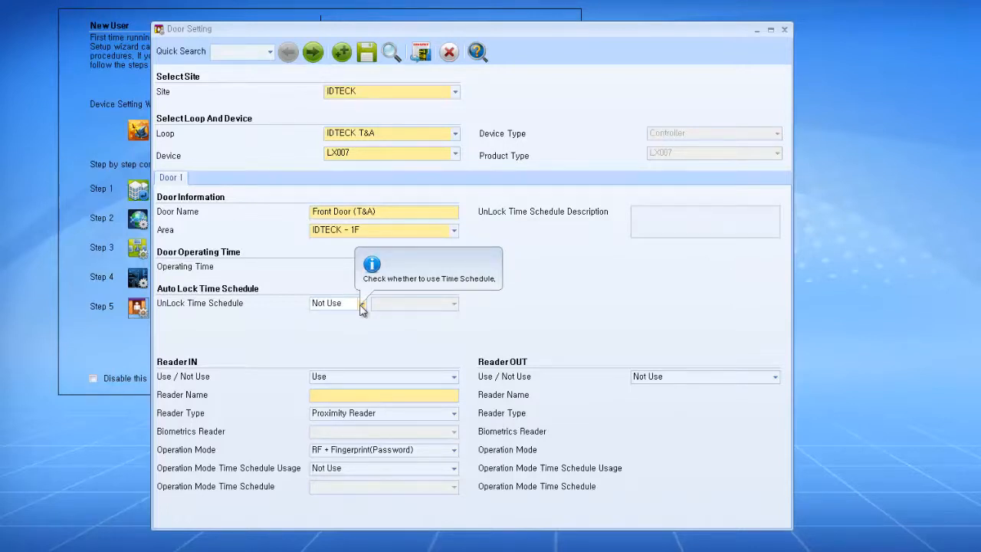
left_click(388, 376)
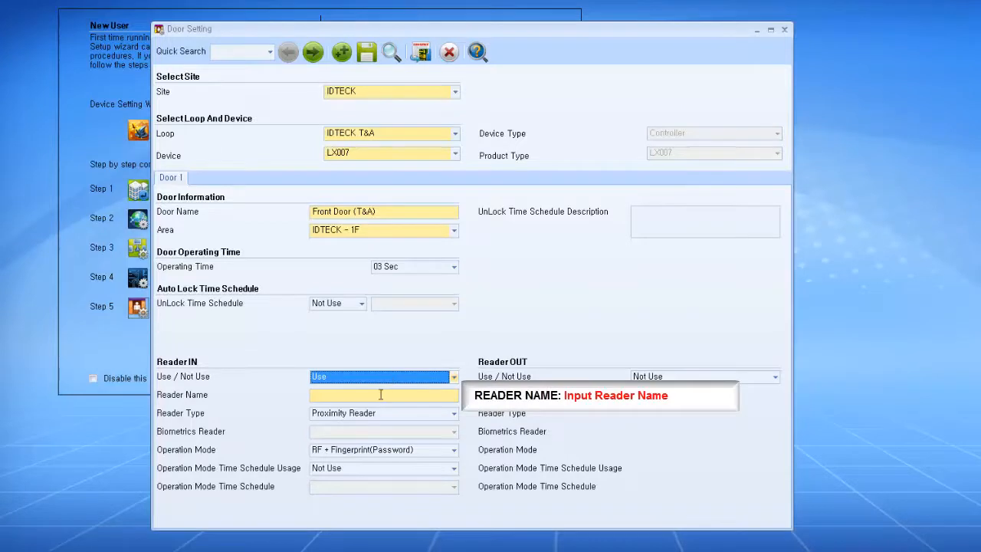
Step: Configure Reader IN as LX007, a Proximity Reader in RF Only operation mode
left_click(381, 394)
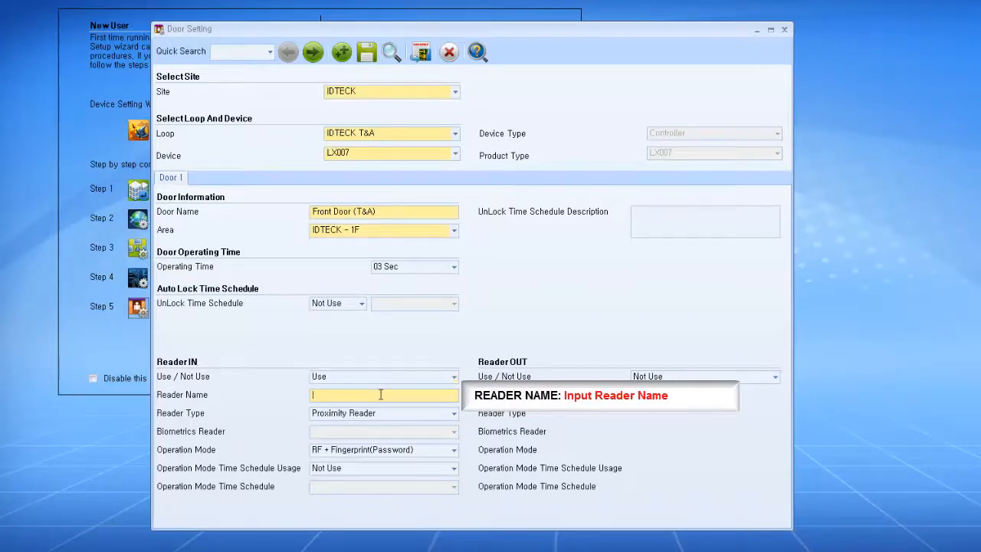
type("007")
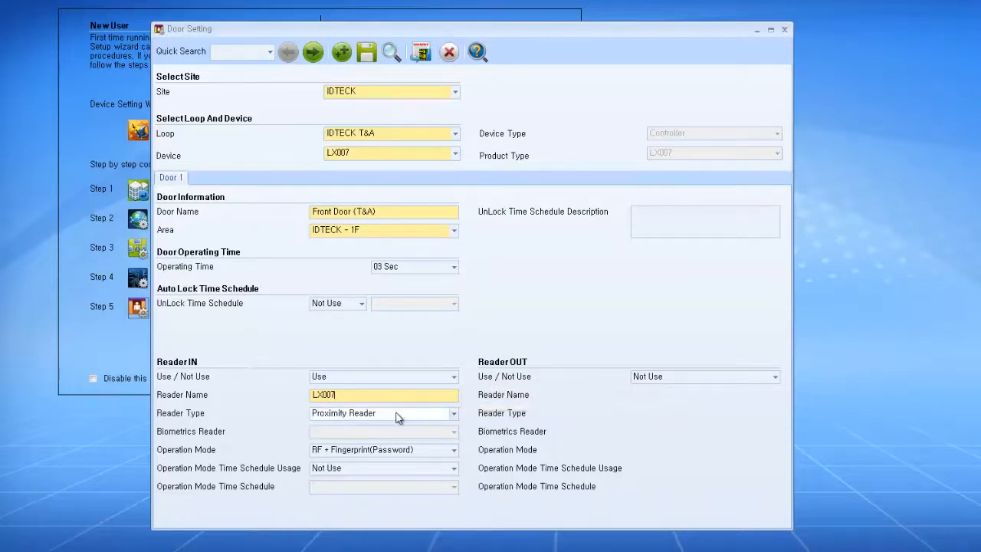
mouse_move(397, 417)
left_click(374, 415)
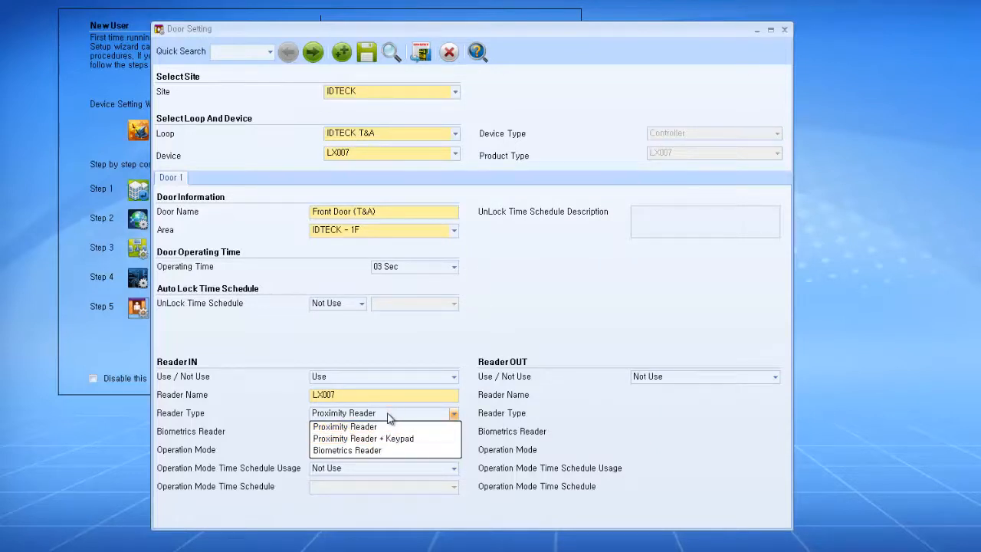
left_click(380, 427)
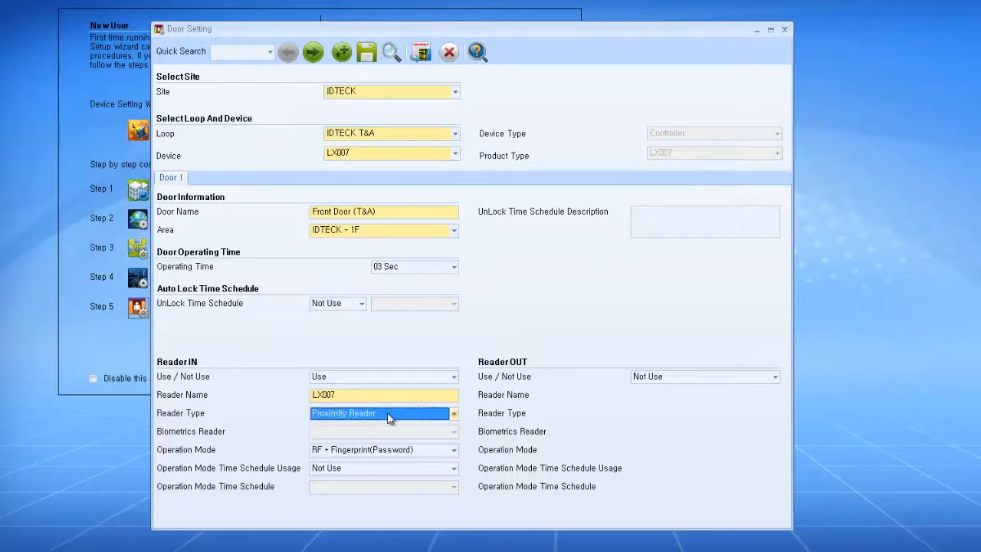
left_click(406, 455)
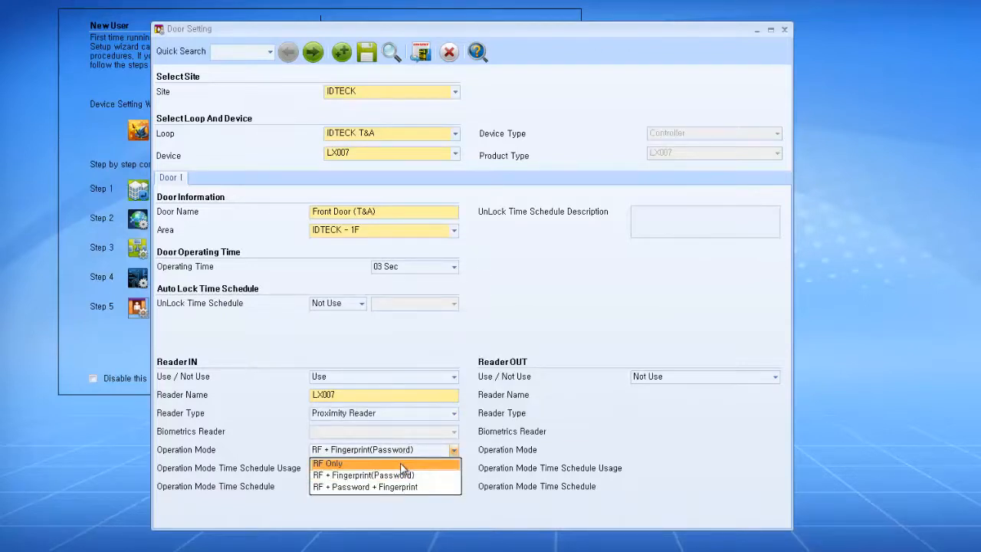
left_click(401, 465)
left_click(407, 455)
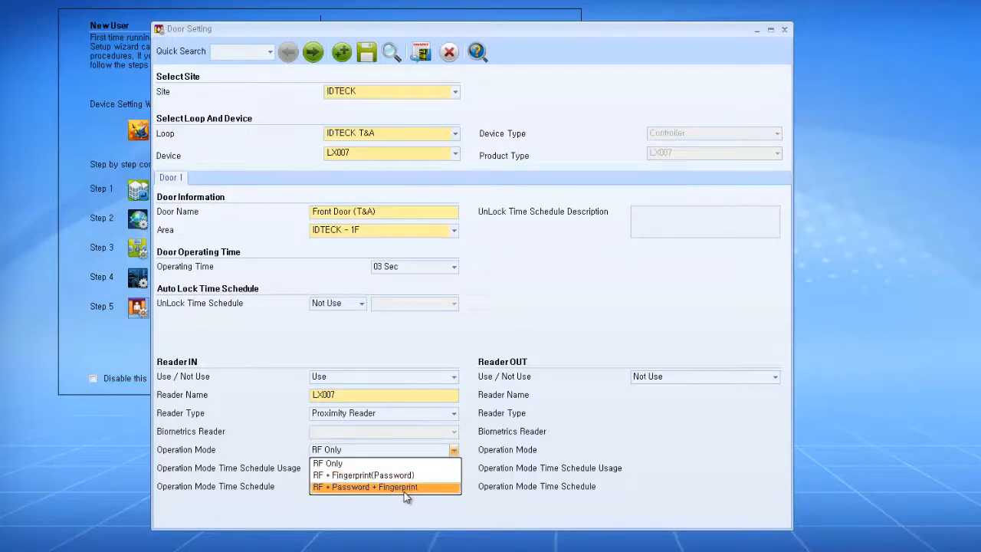
left_click(413, 464)
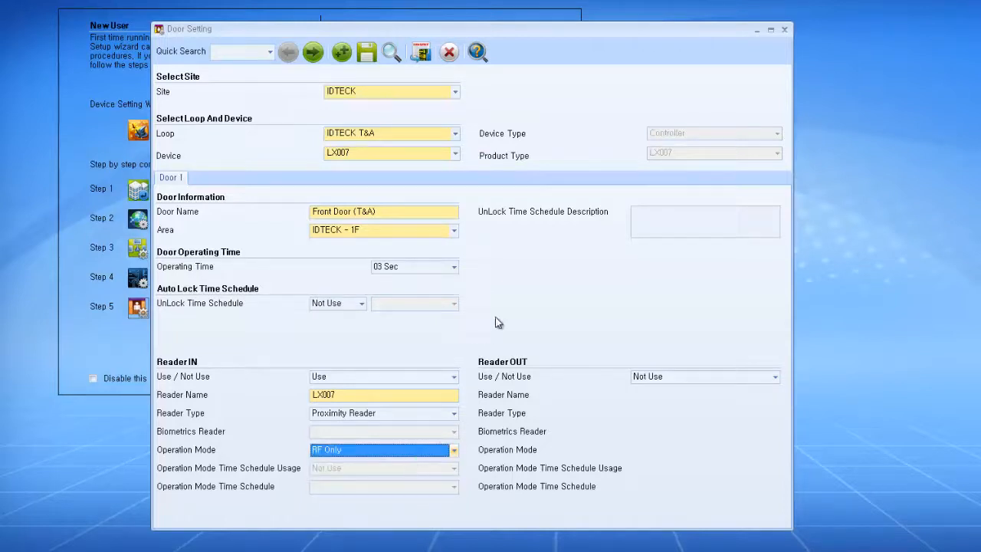
Step: Save Door 1's settings, transfer them to the device, and close Door Setting
left_click(371, 54)
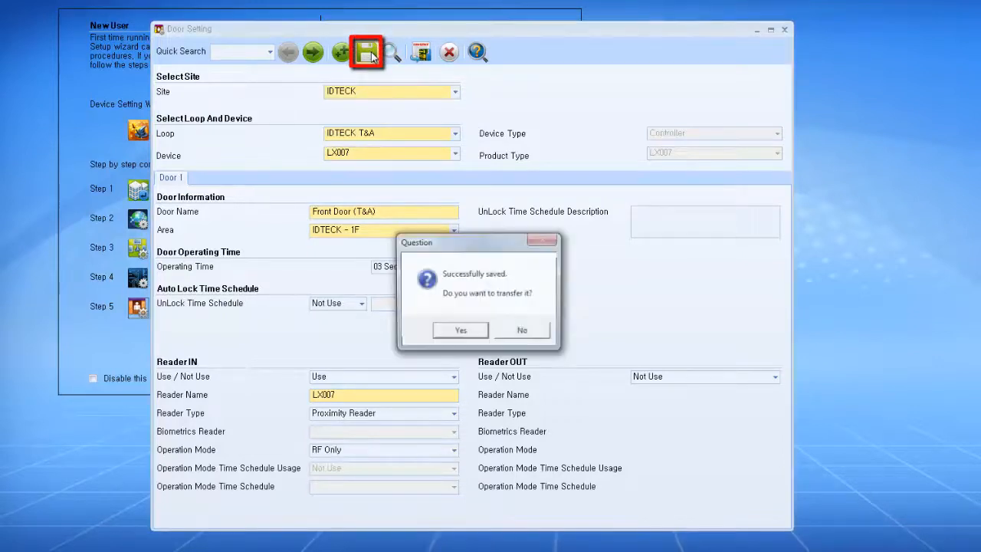
left_click(471, 334)
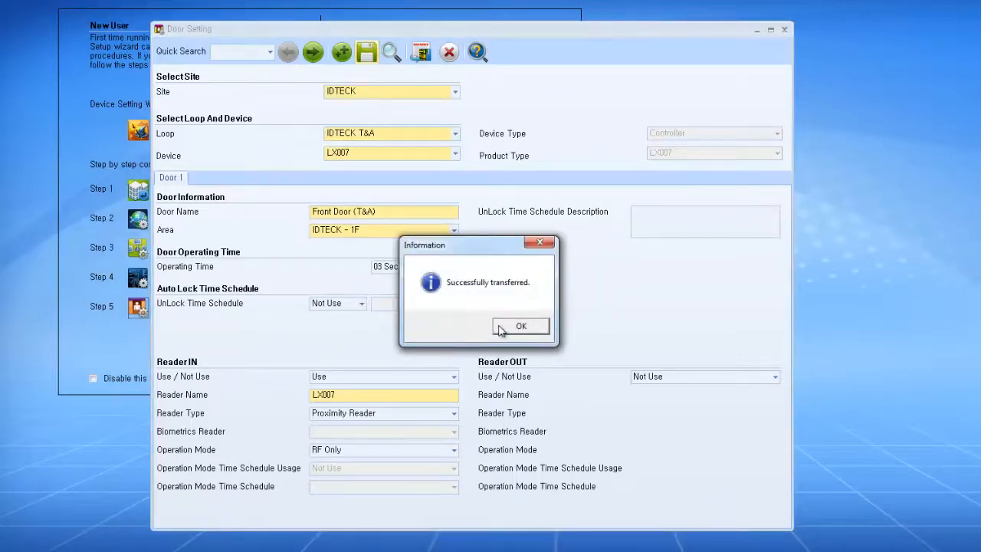
left_click(500, 330)
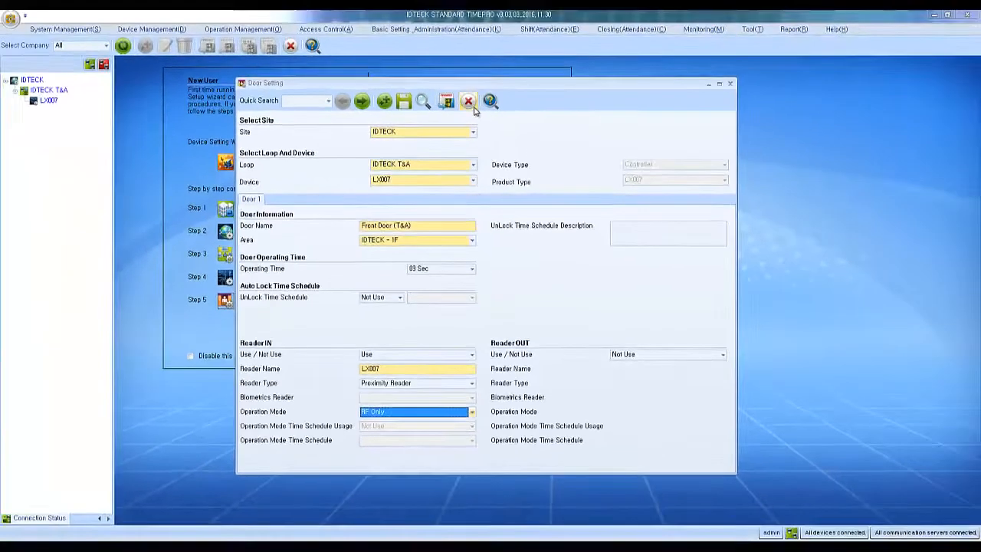
left_click(473, 107)
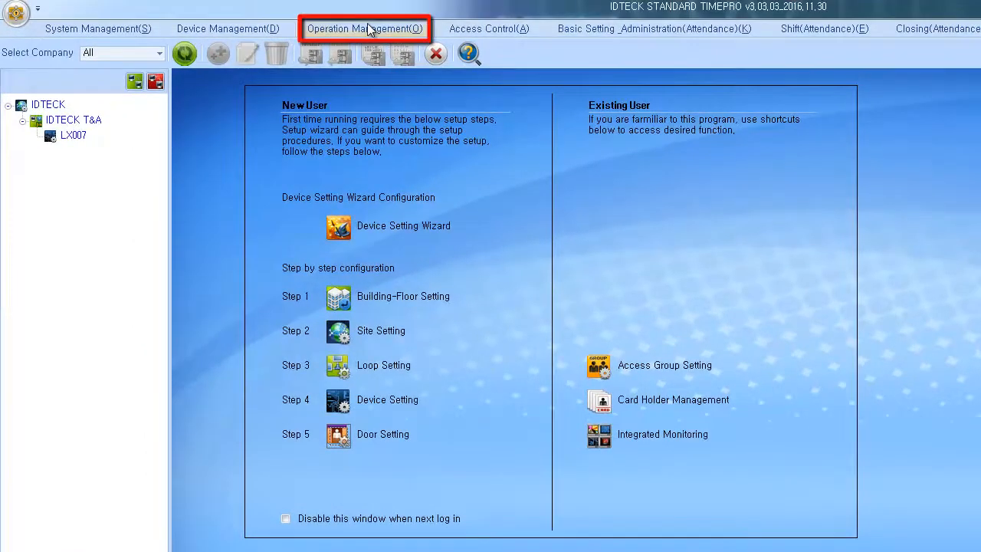
Step: Replace the company name with IDTECK in Company Setting and save it
left_click(369, 29)
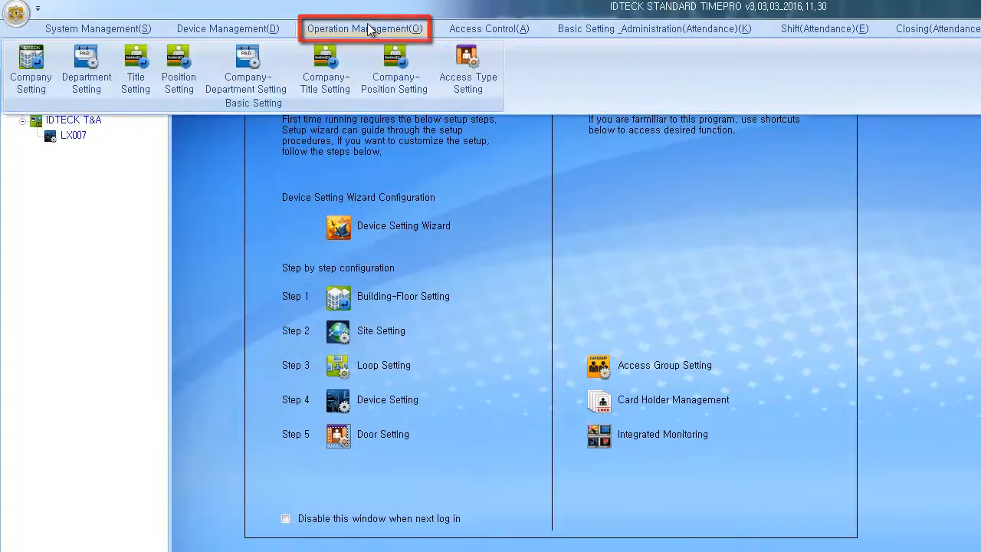
left_click(31, 73)
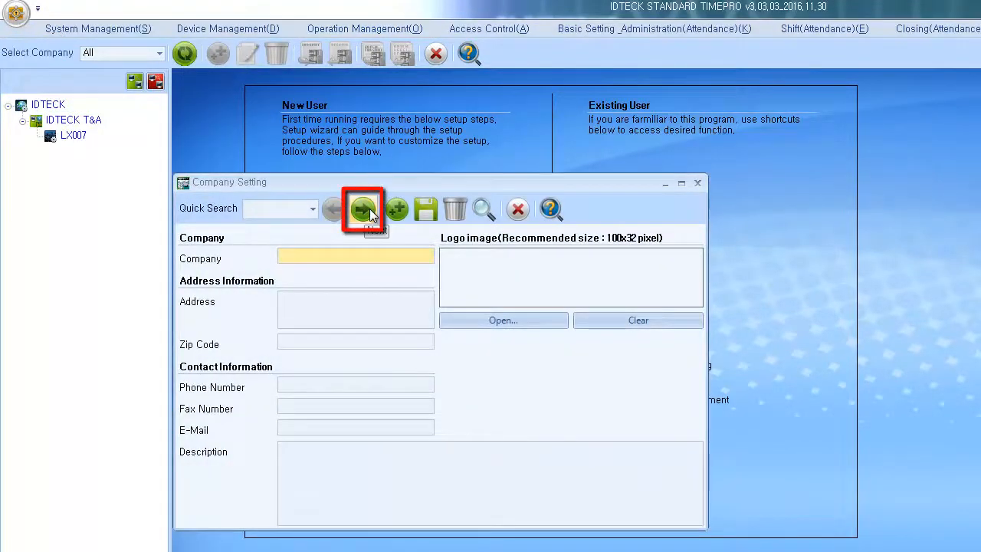
left_click(369, 211)
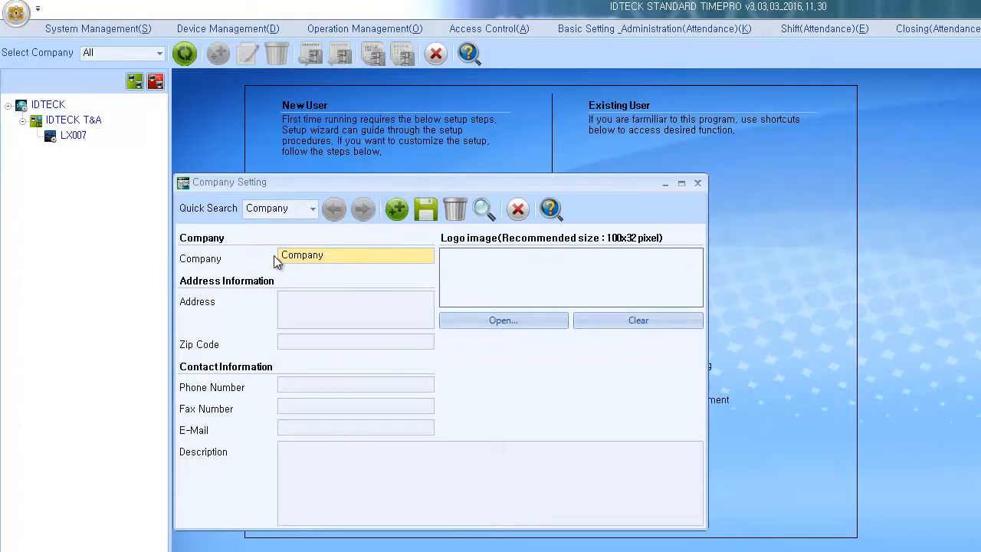
left_click_drag(322, 256, 282, 259)
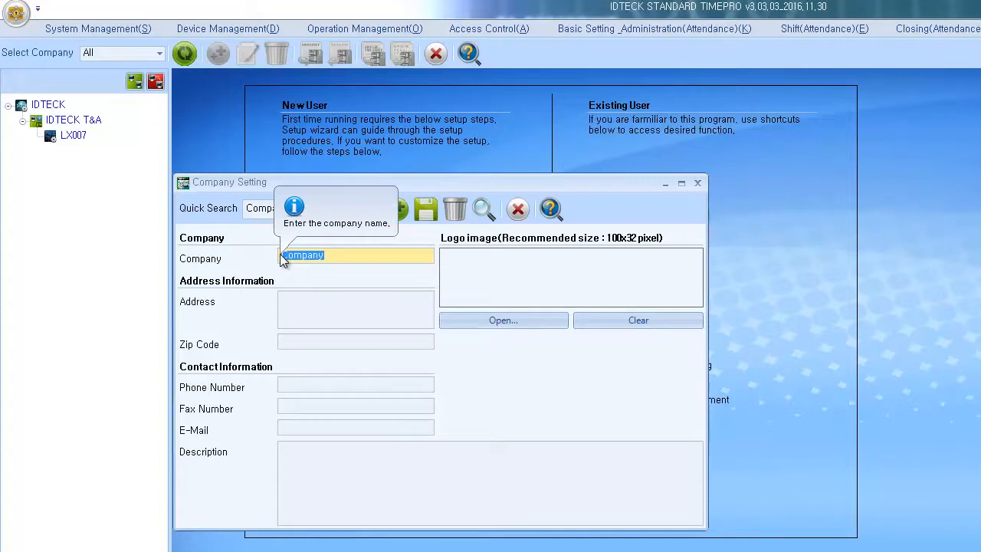
type("IDTECK")
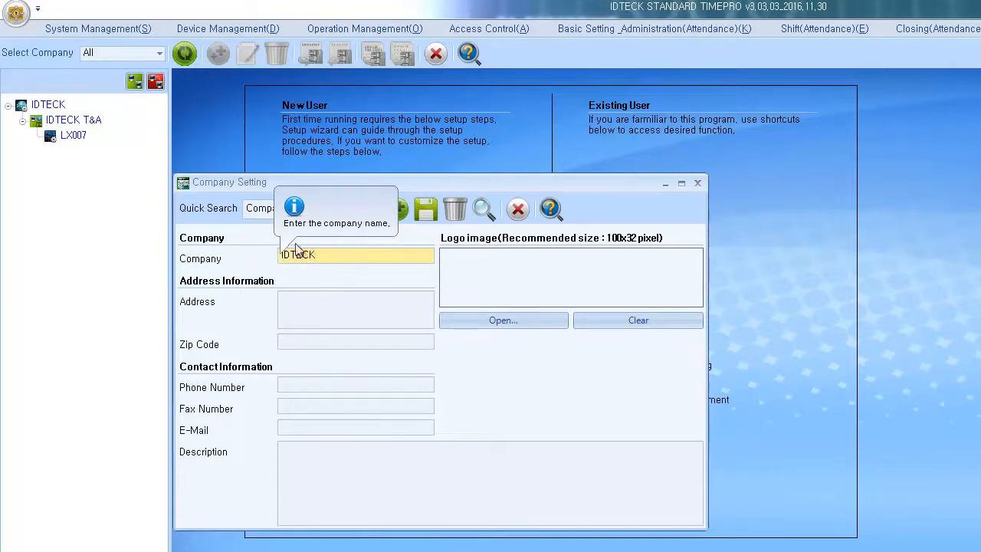
left_click(423, 218)
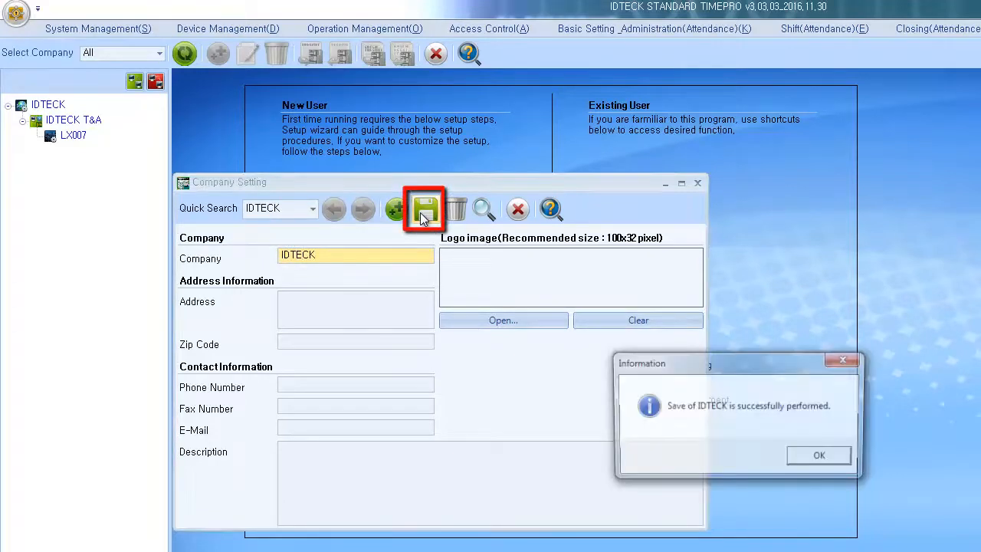
left_click(805, 457)
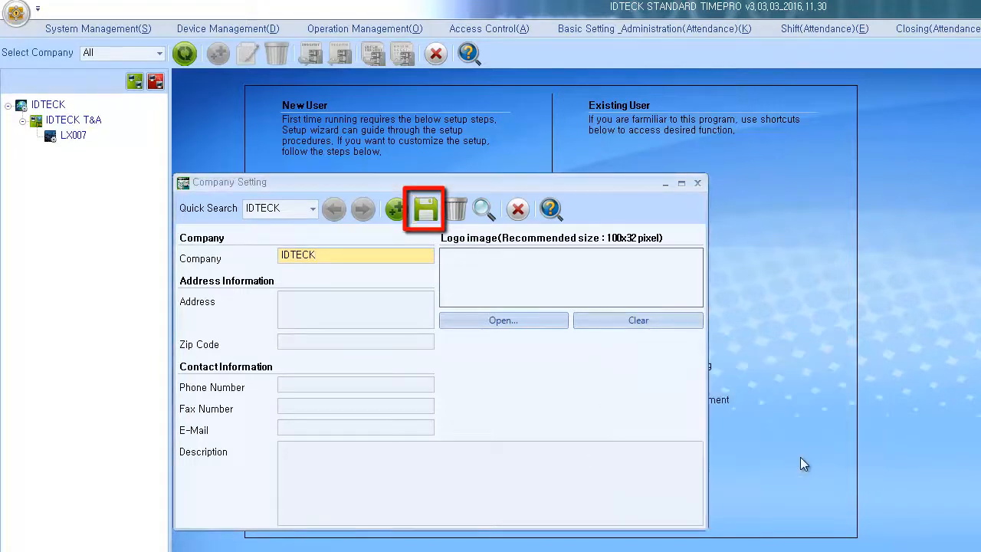
Step: Close Company Setting and open Department Setting under Operation Management
left_click(517, 209)
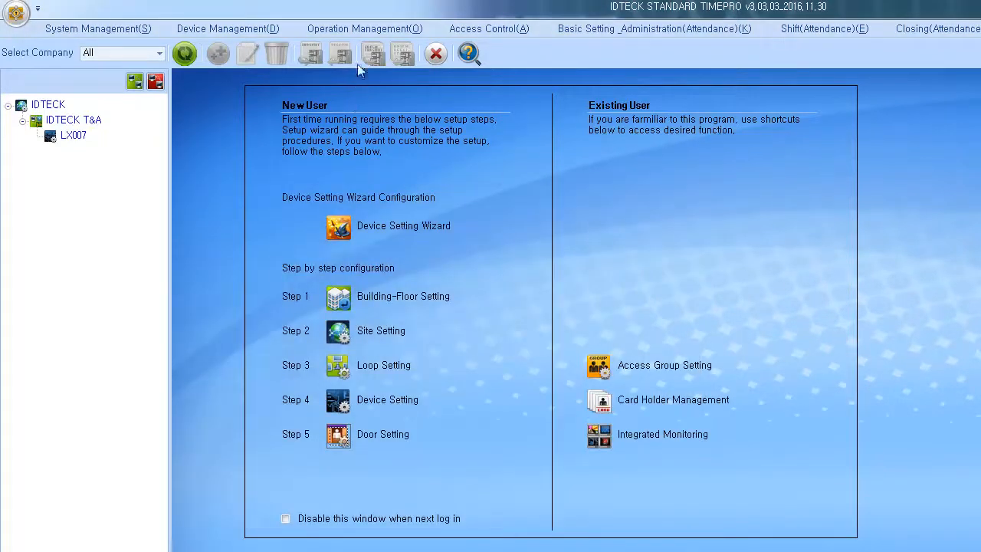
left_click(373, 29)
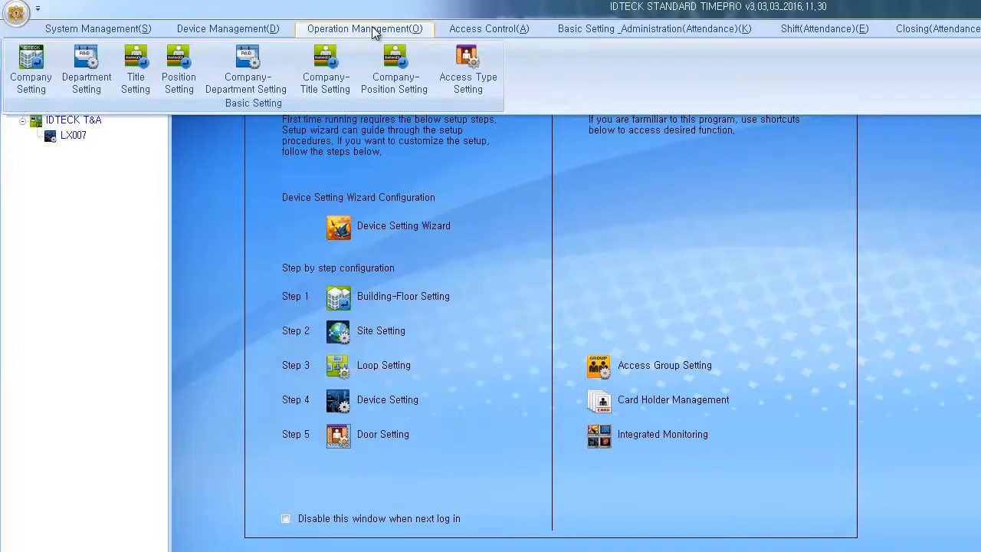
left_click(93, 82)
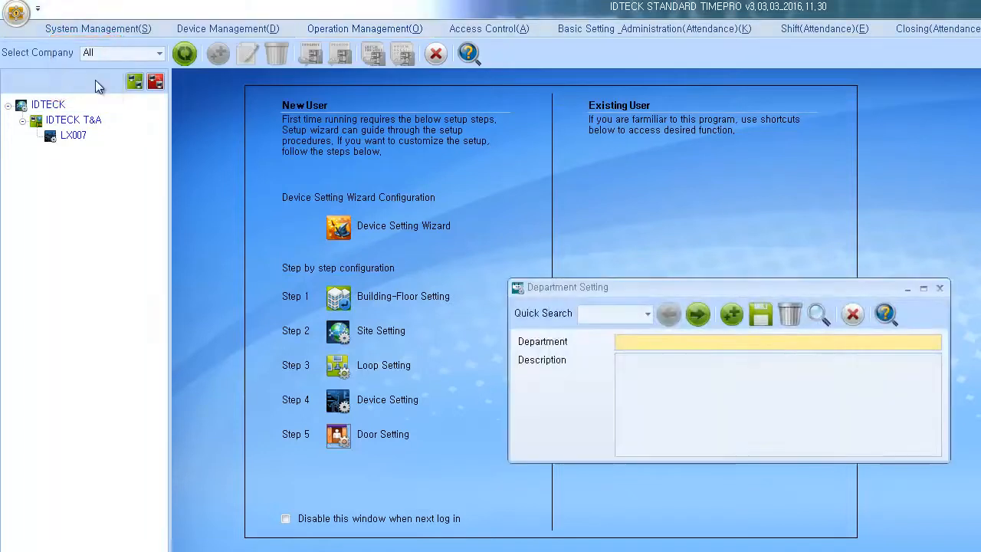
Step: Rename Department-1 to Technical, save it, and close Department Setting
left_click(696, 315)
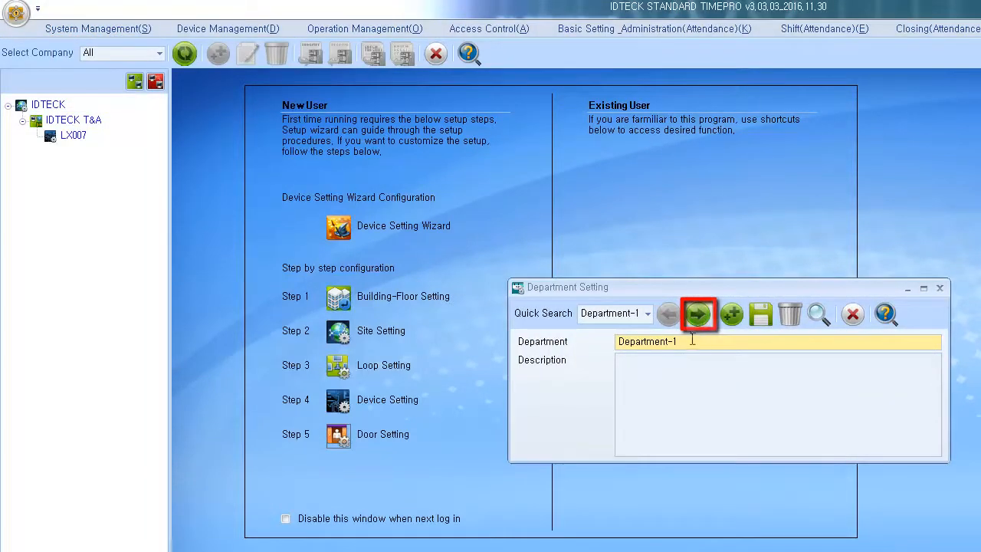
left_click_drag(691, 343, 576, 350)
type("Te")
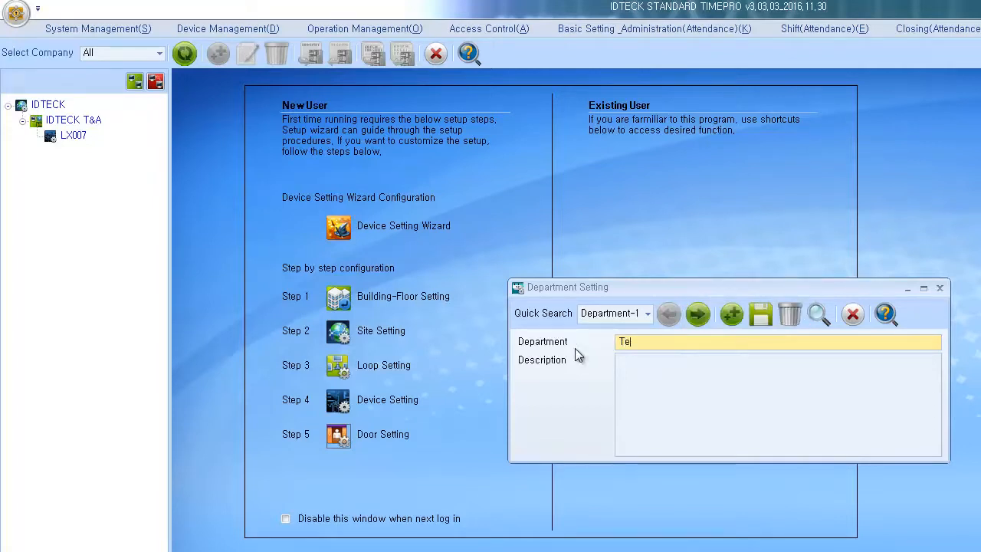
type("chnical")
left_click(769, 313)
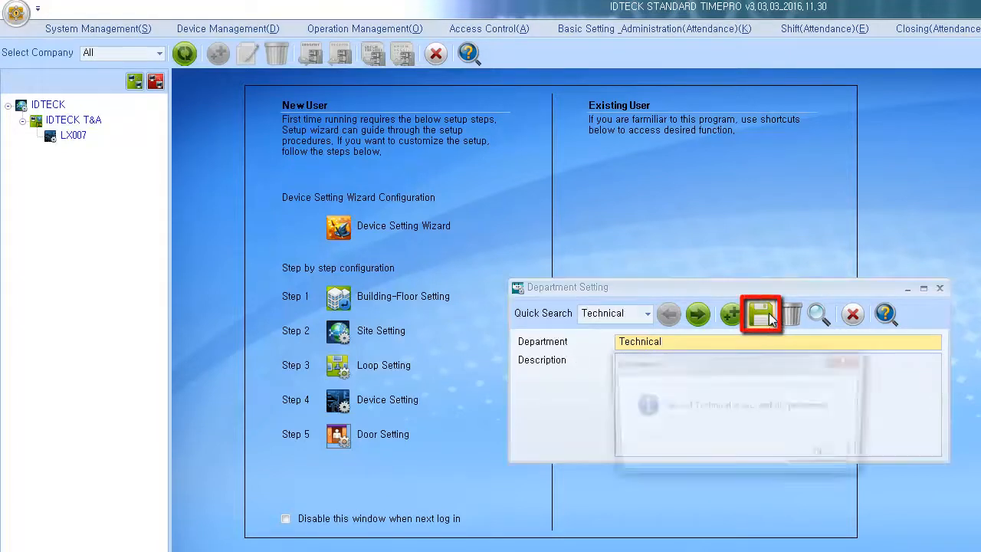
left_click(812, 457)
left_click(854, 314)
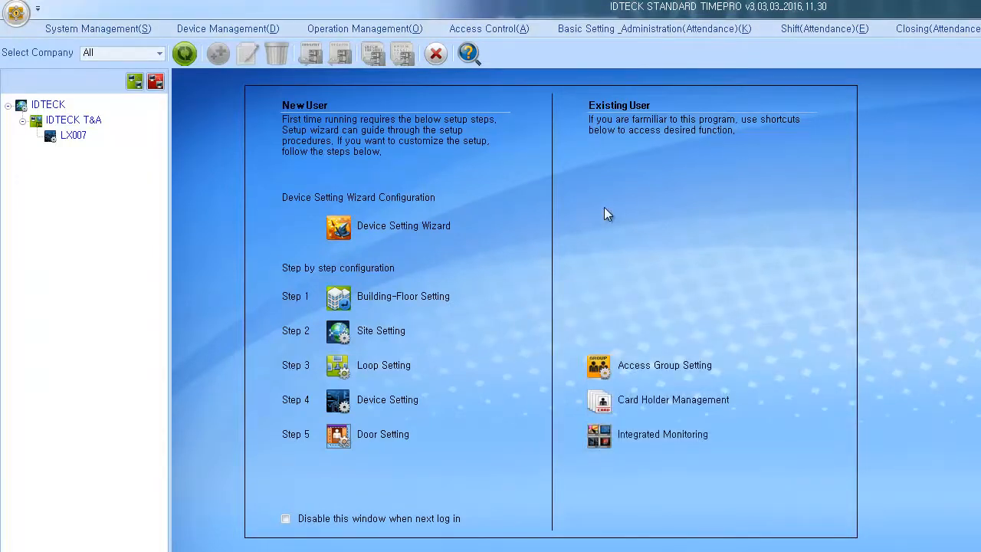
Step: Assign Technical and Department-2 to company IDTECK in Company-Department Setting, save, and close
left_click(405, 28)
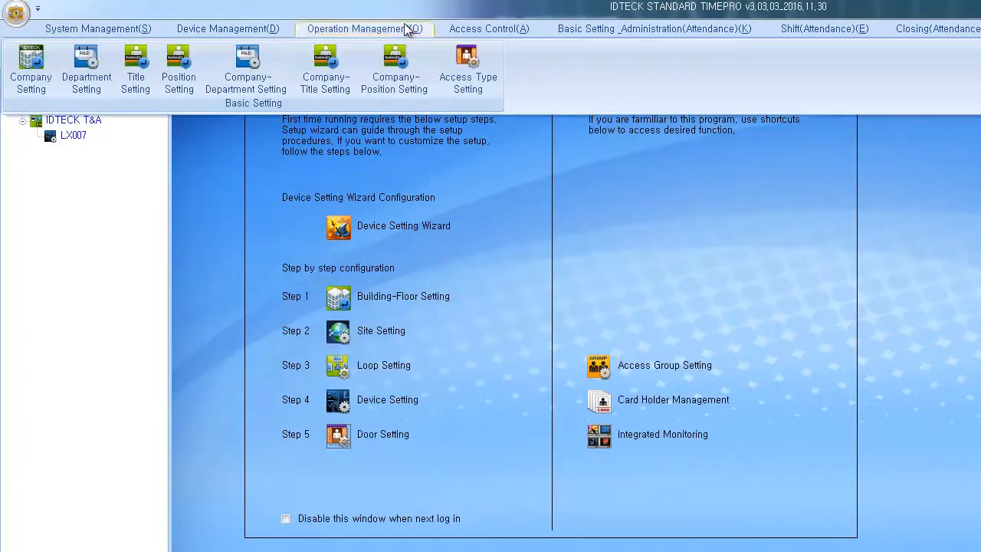
left_click(285, 85)
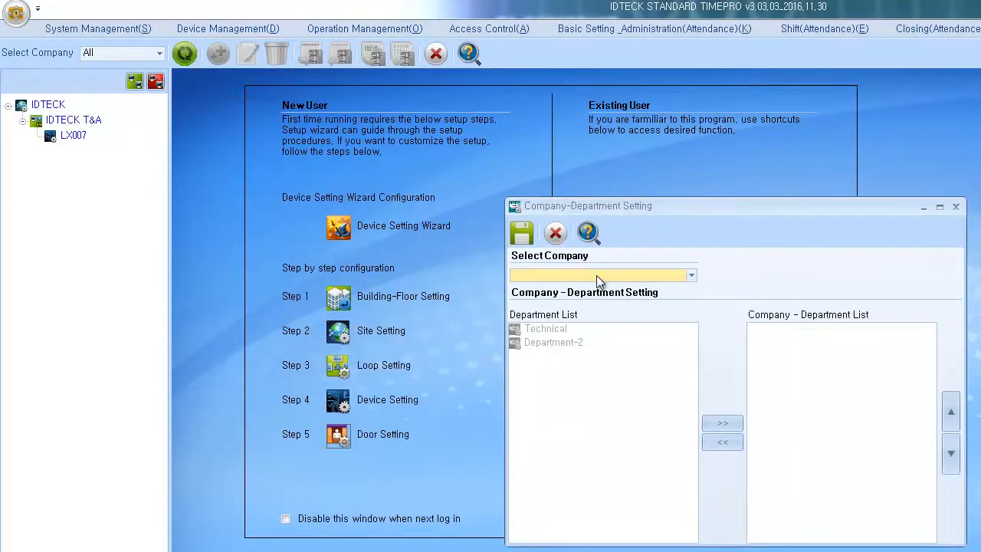
left_click(596, 276)
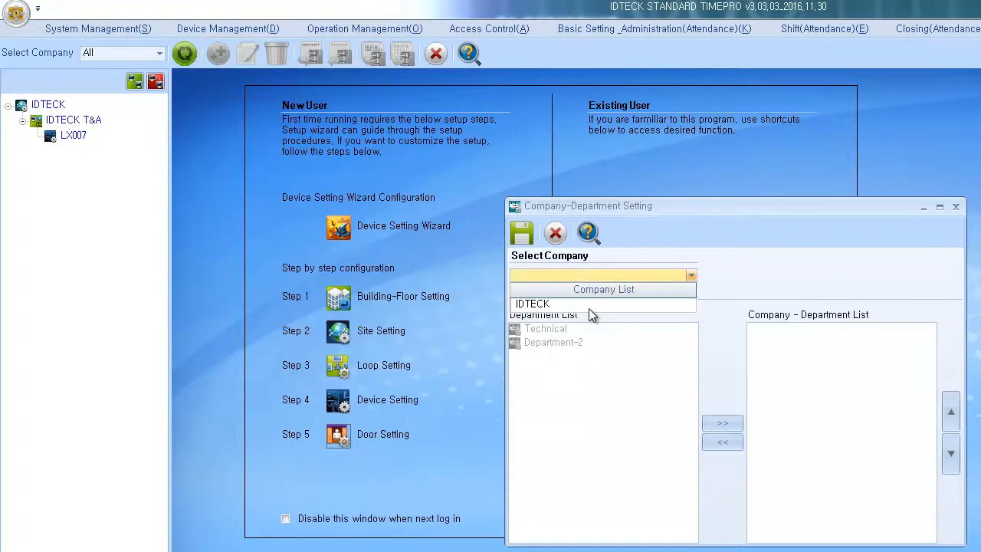
left_click(591, 306)
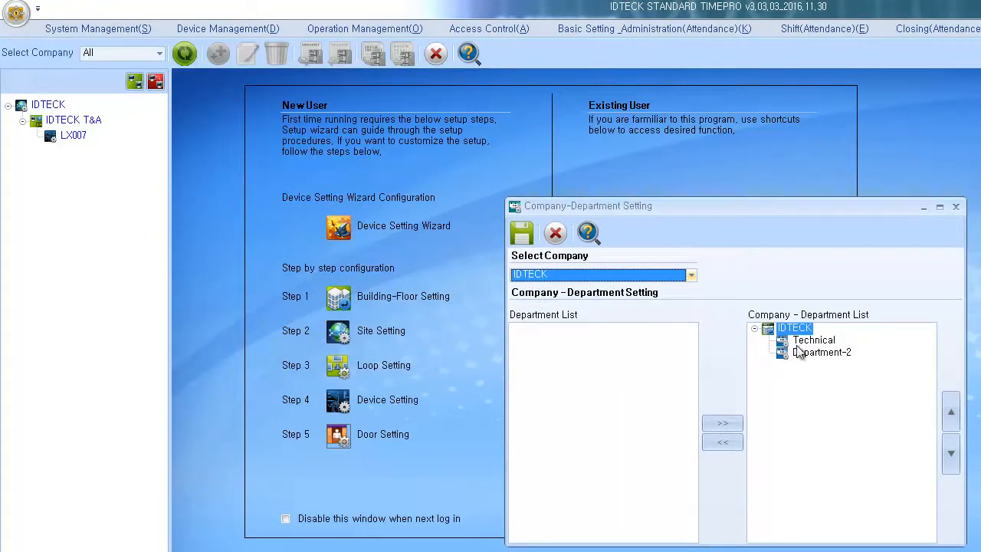
mouse_move(798, 351)
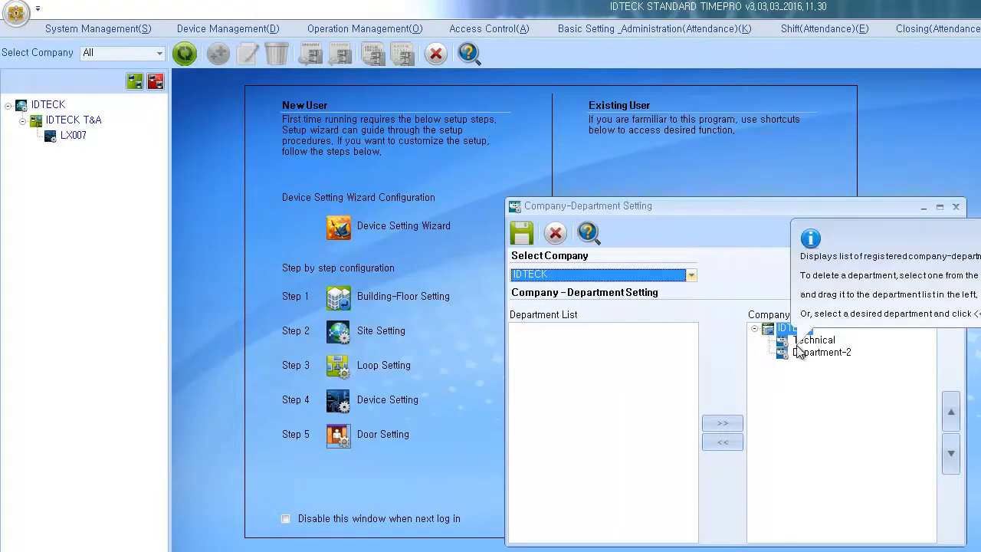
left_click(522, 233)
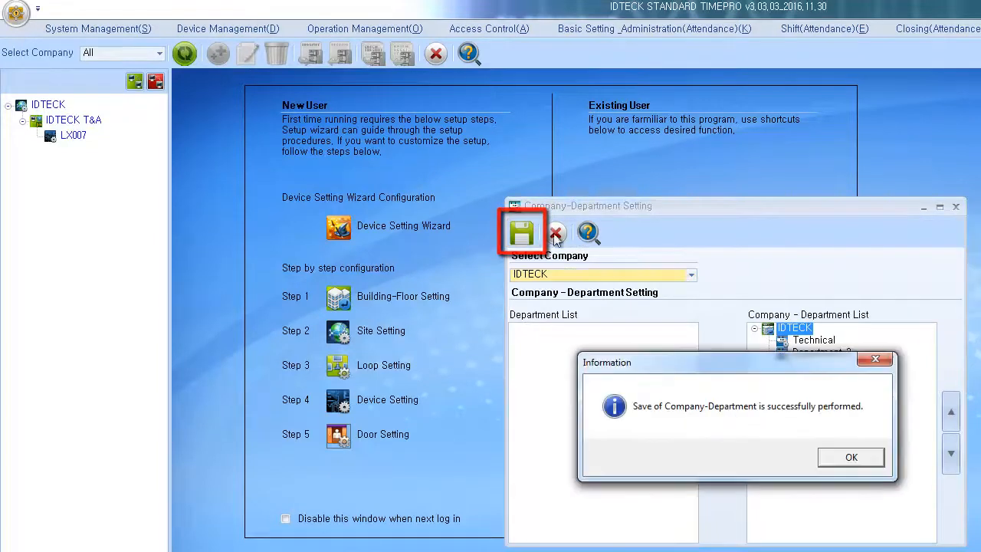
left_click(829, 457)
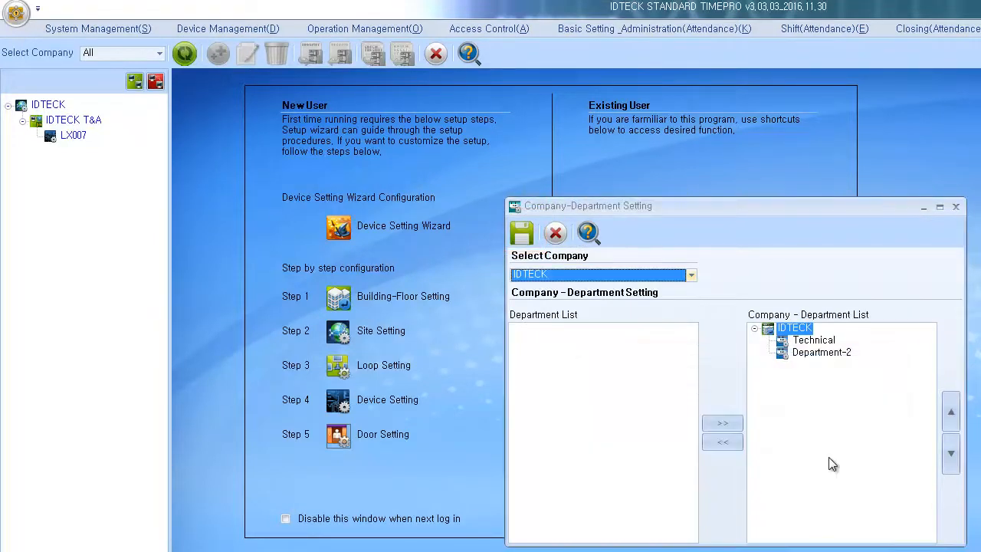
left_click(560, 234)
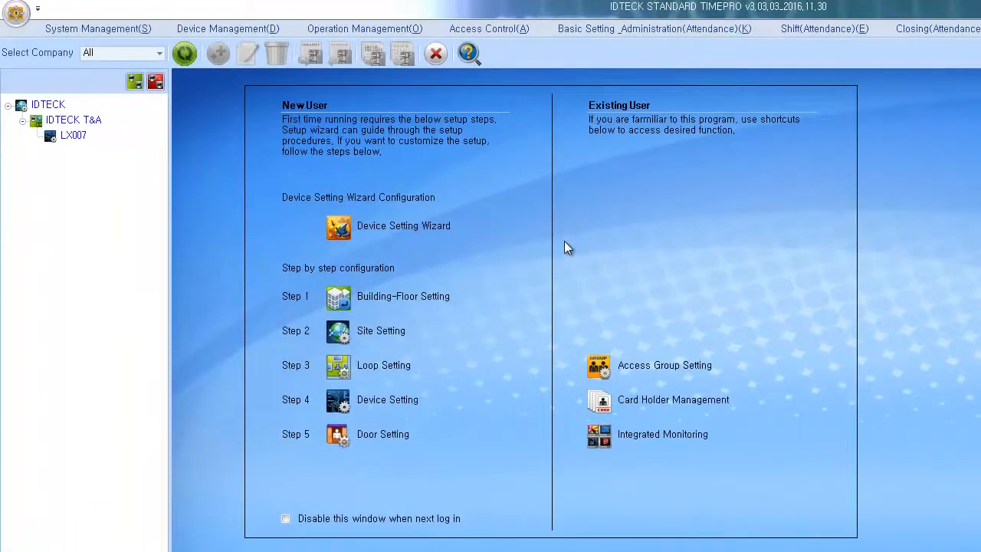
Step: Send the current date and time (2/16/2017, about 1:29 PM) to LX007, then close Device Time Setting
left_click(272, 32)
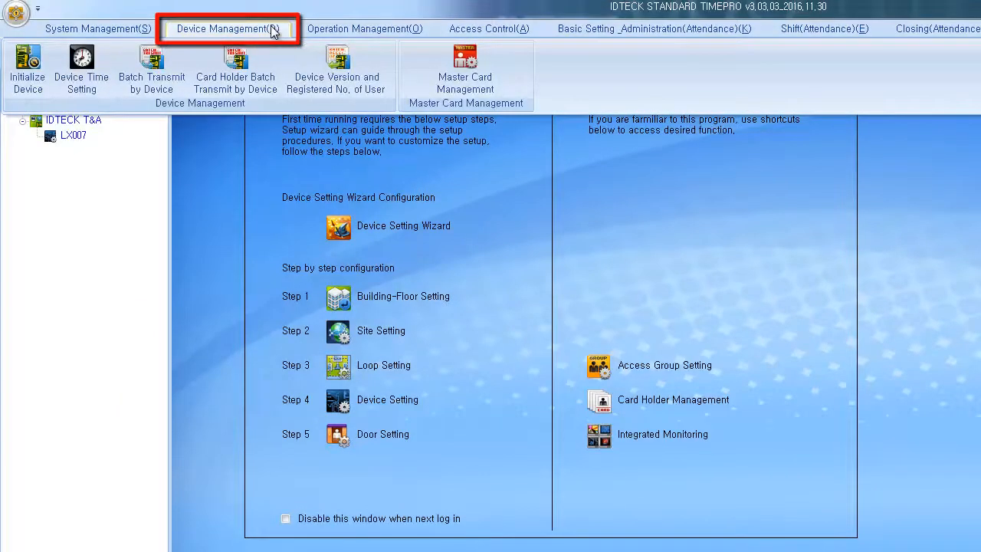
left_click(96, 83)
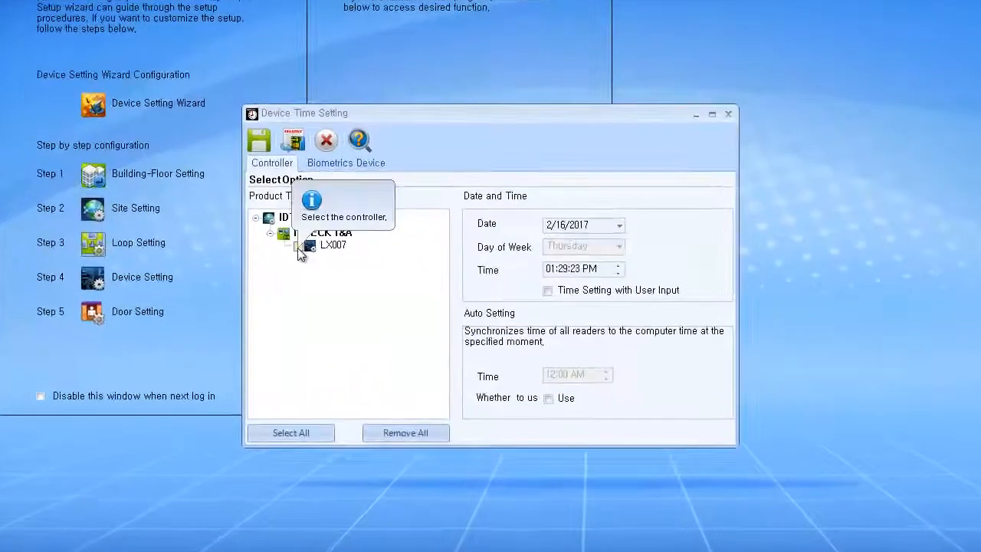
left_click(298, 246)
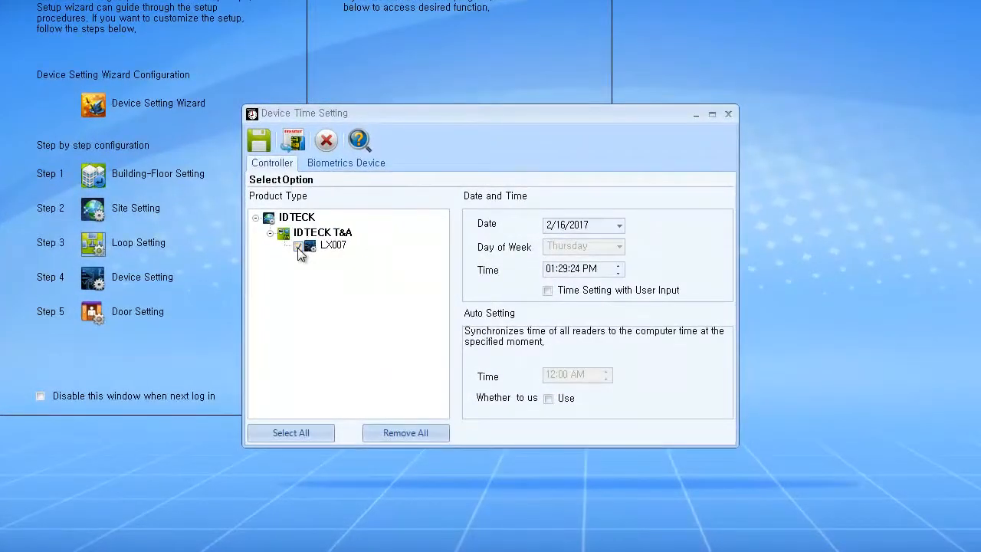
left_click(297, 138)
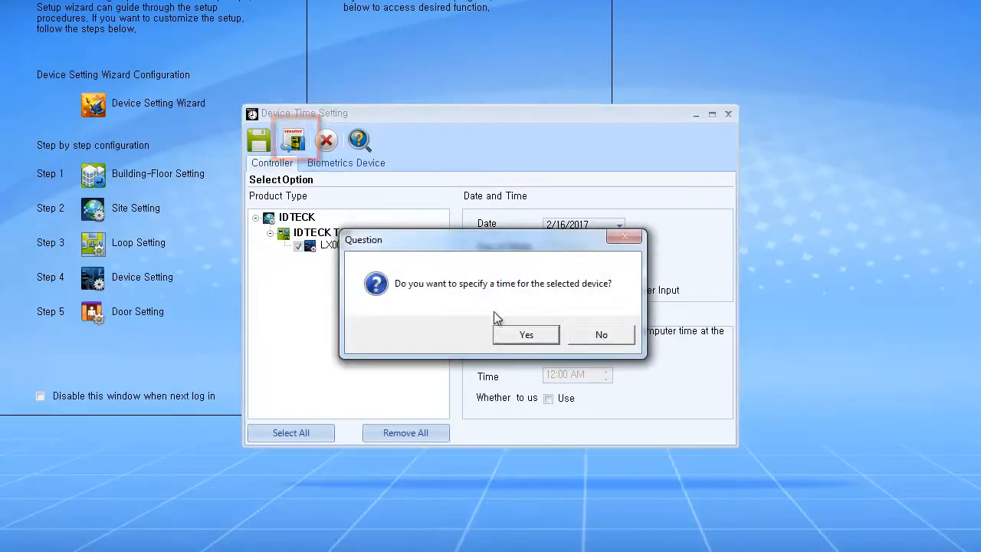
left_click(527, 335)
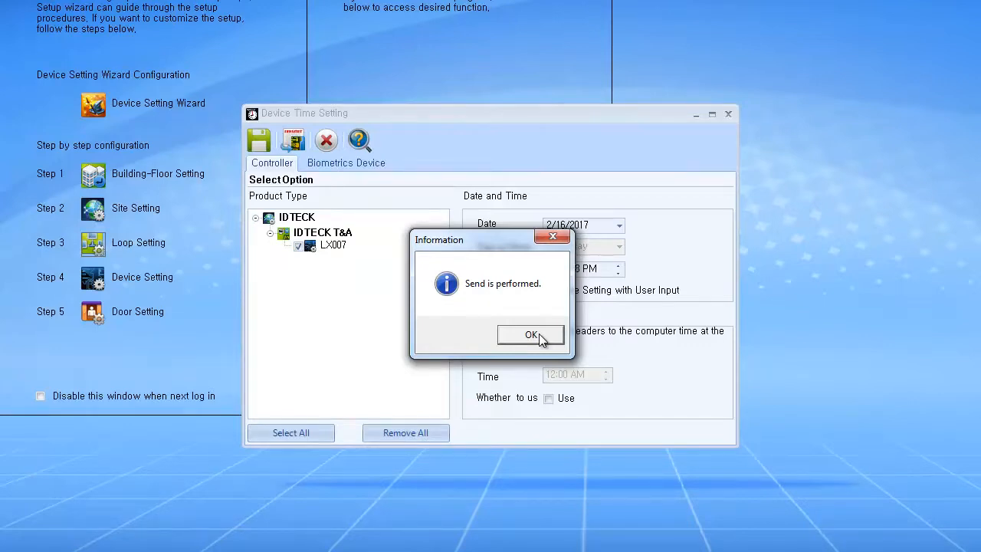
left_click(531, 335)
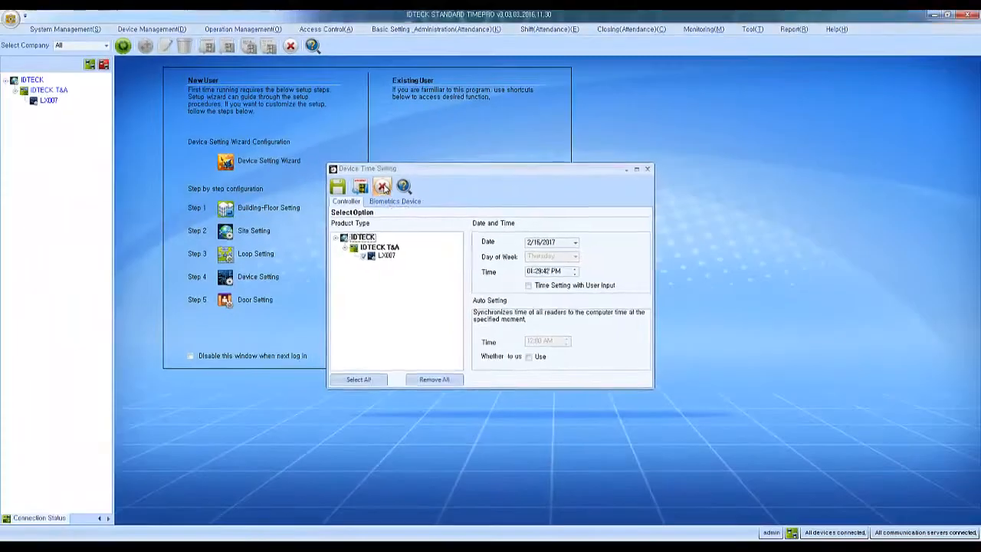
left_click(334, 149)
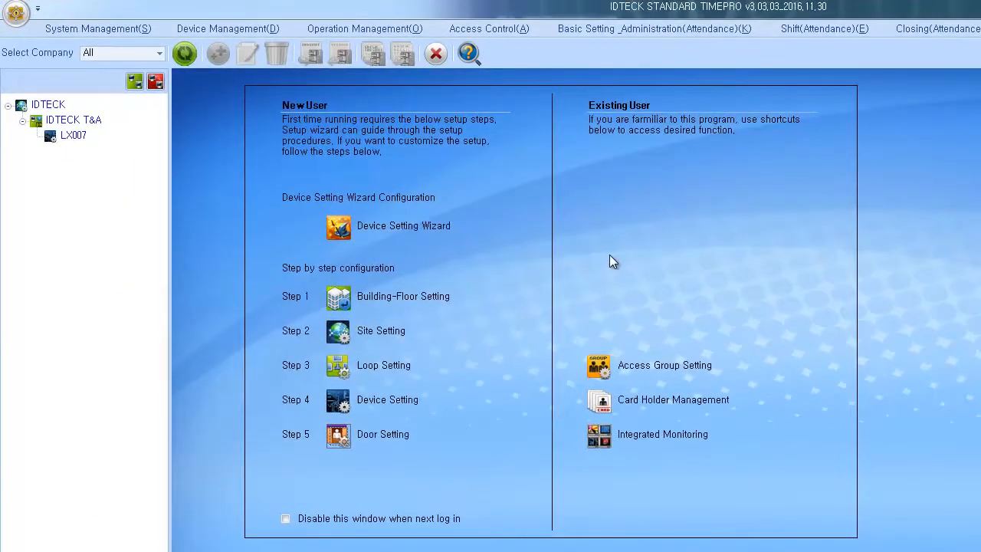
Step: Register IDTECK's Front Door (T&A) reader for attendance checking in Reader Setting
left_click(622, 34)
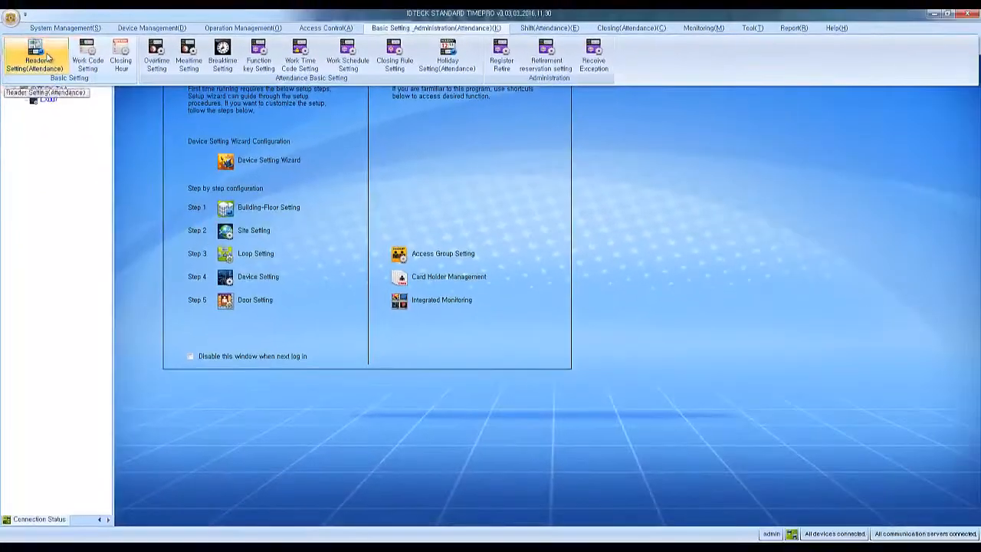
left_click(70, 66)
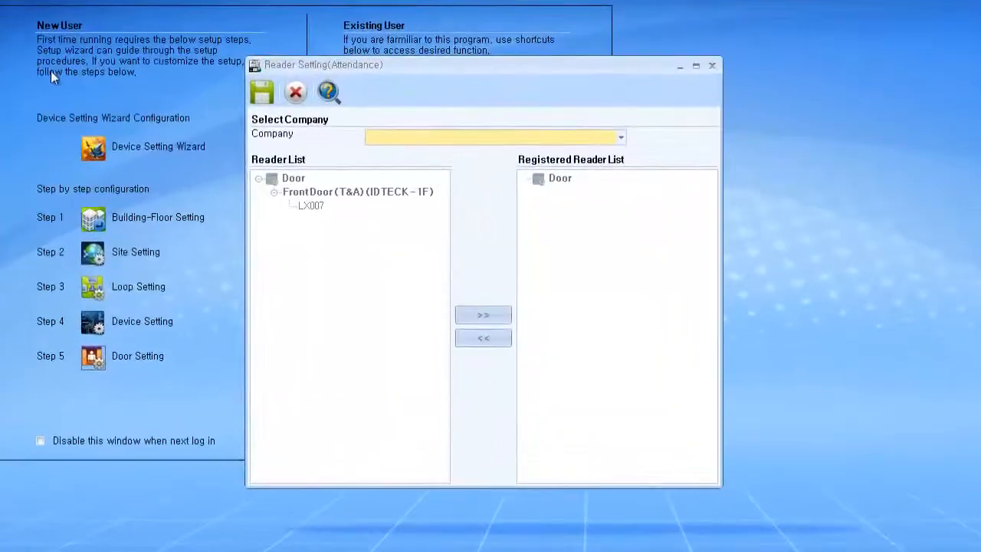
left_click(395, 136)
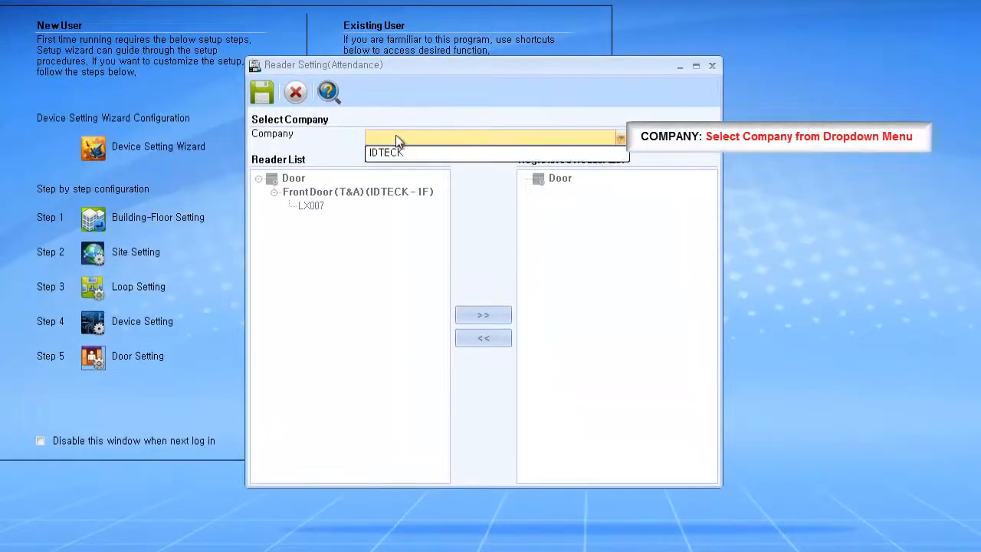
left_click(414, 155)
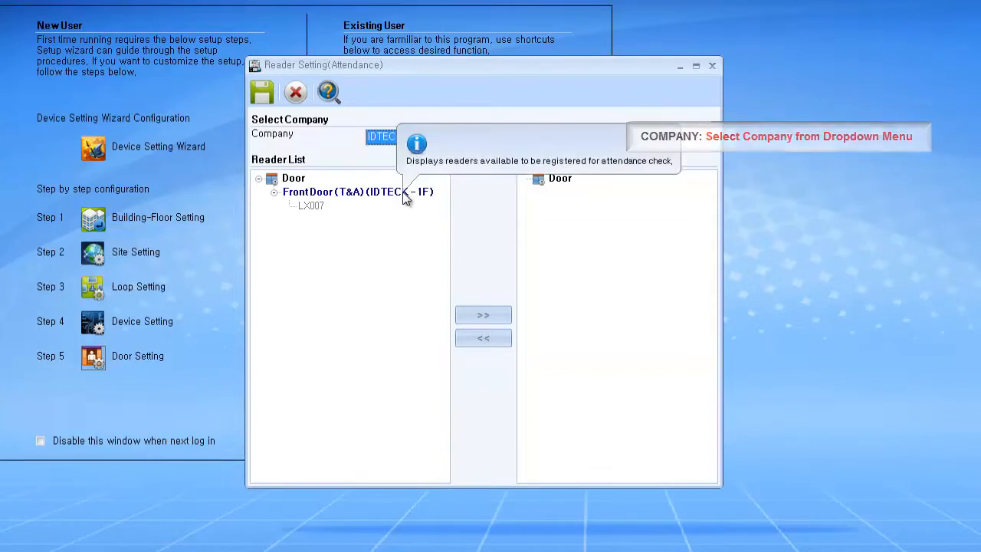
left_click(405, 193)
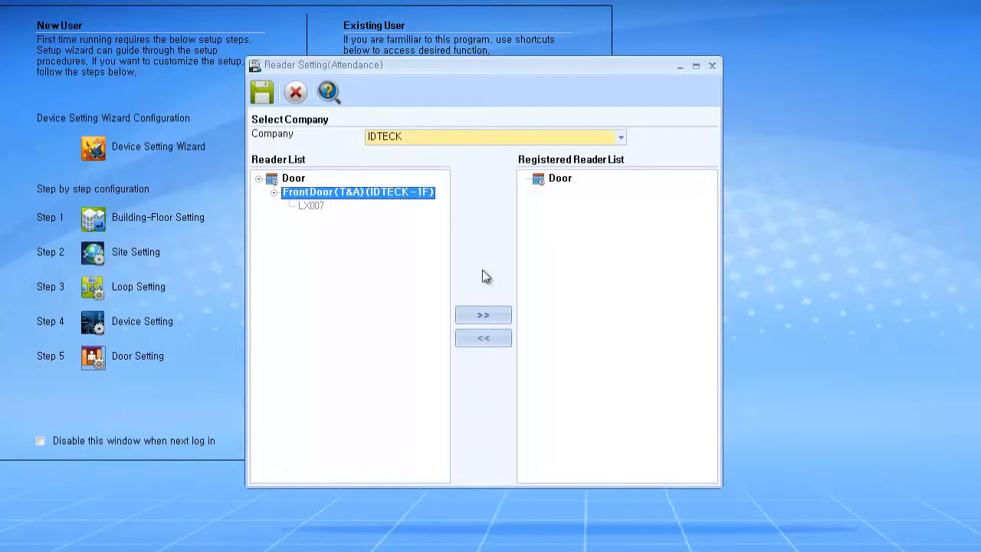
left_click(483, 316)
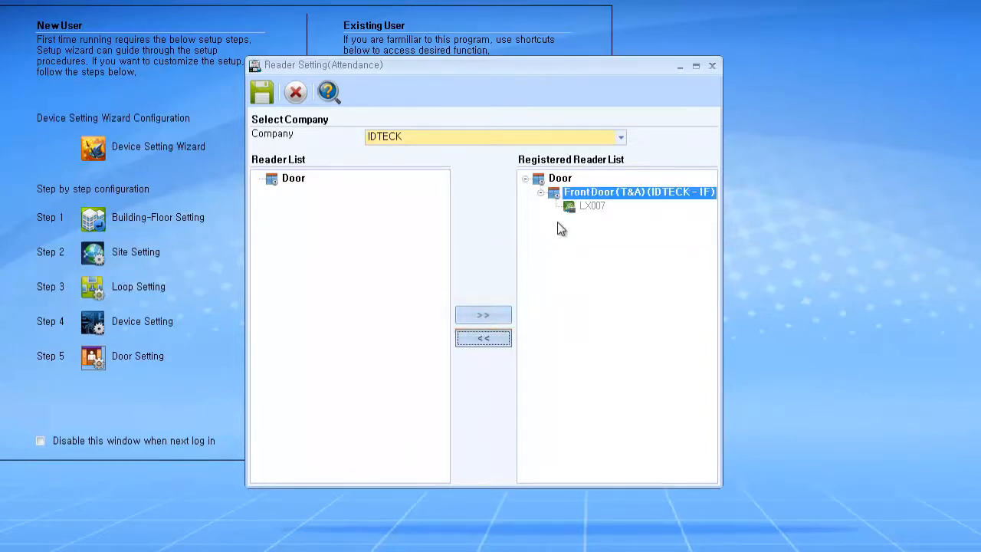
Step: Save the attendance reader settings, confirm, and close the dialog
left_click(263, 98)
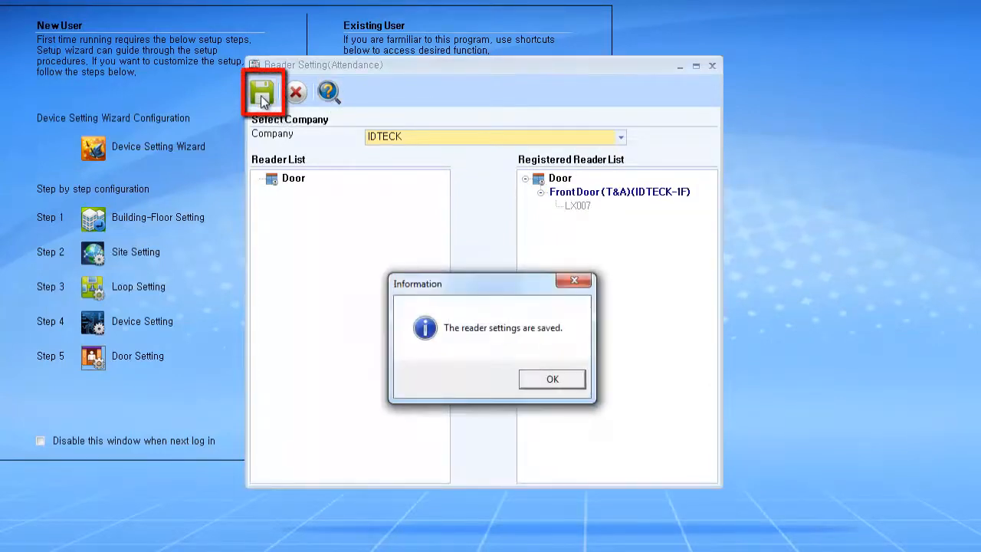
left_click(554, 380)
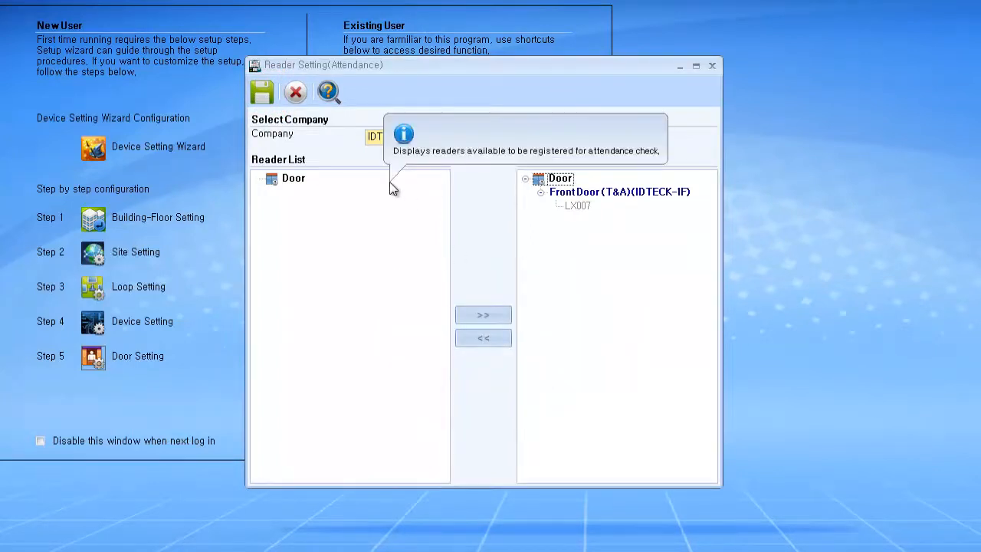
left_click(305, 91)
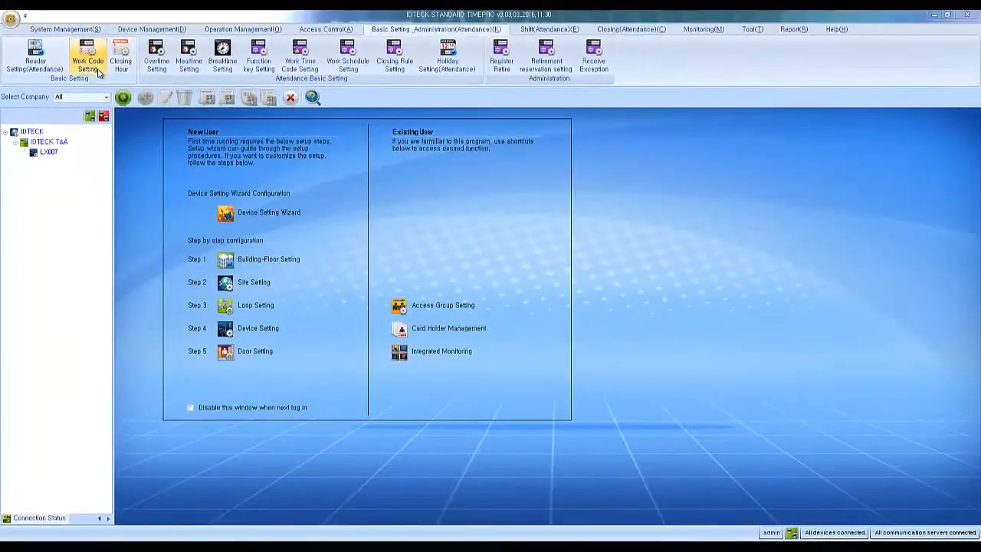
Step: Enable the Meal and Break work codes for company IDTECK
left_click(115, 73)
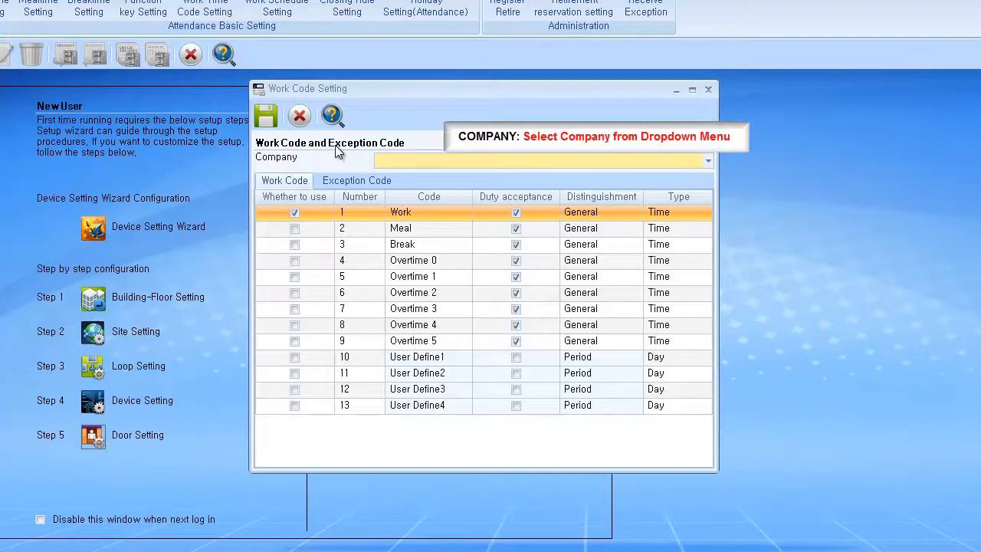
left_click(382, 162)
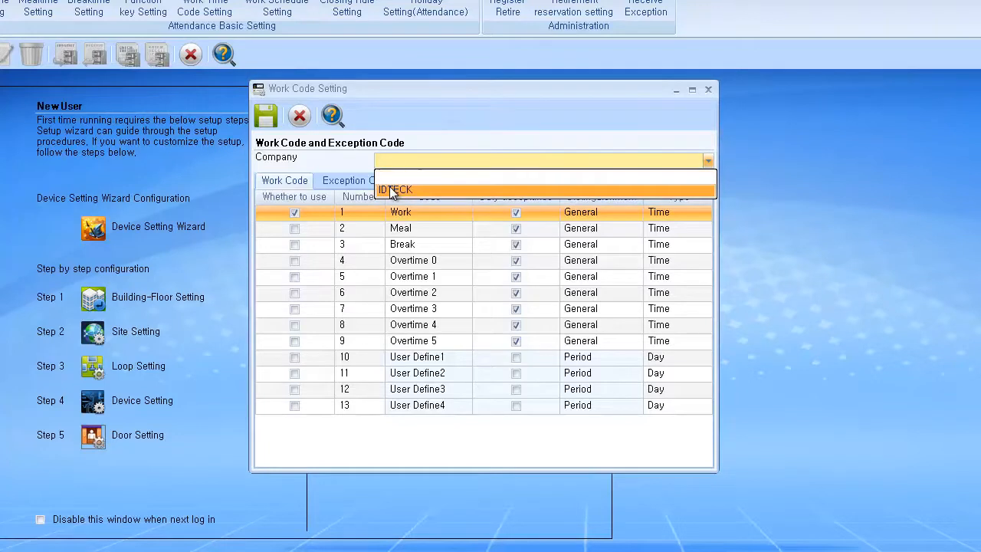
left_click(392, 190)
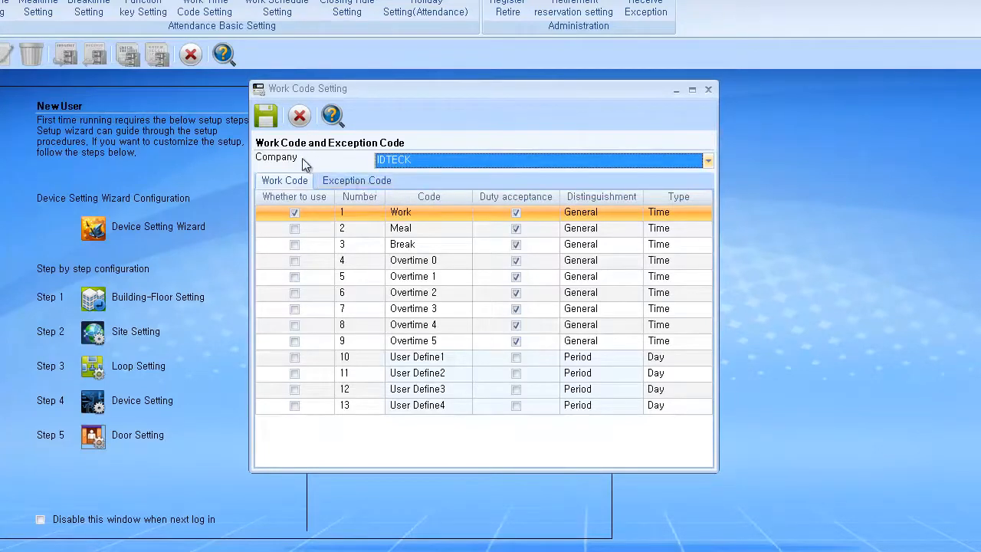
left_click(295, 232)
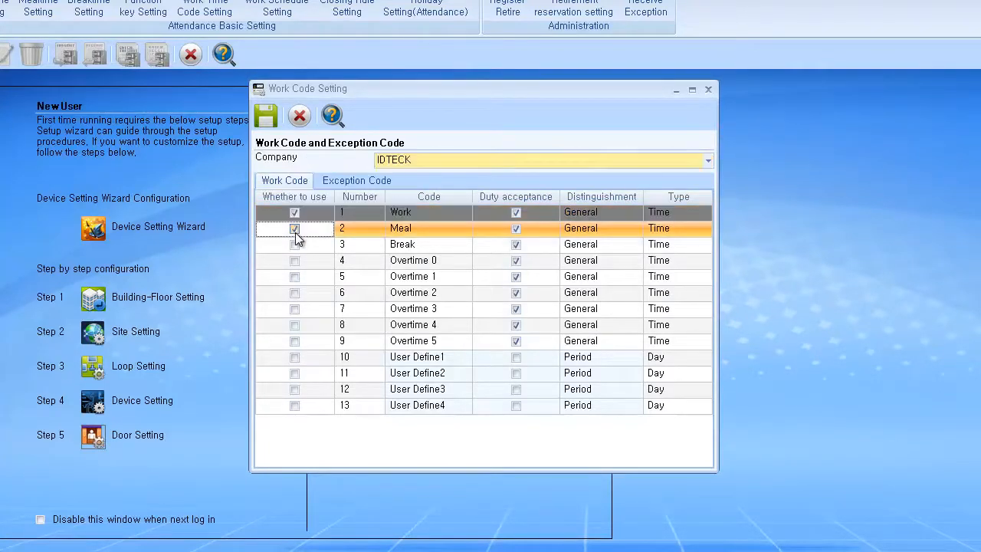
left_click(296, 232)
double_click(295, 245)
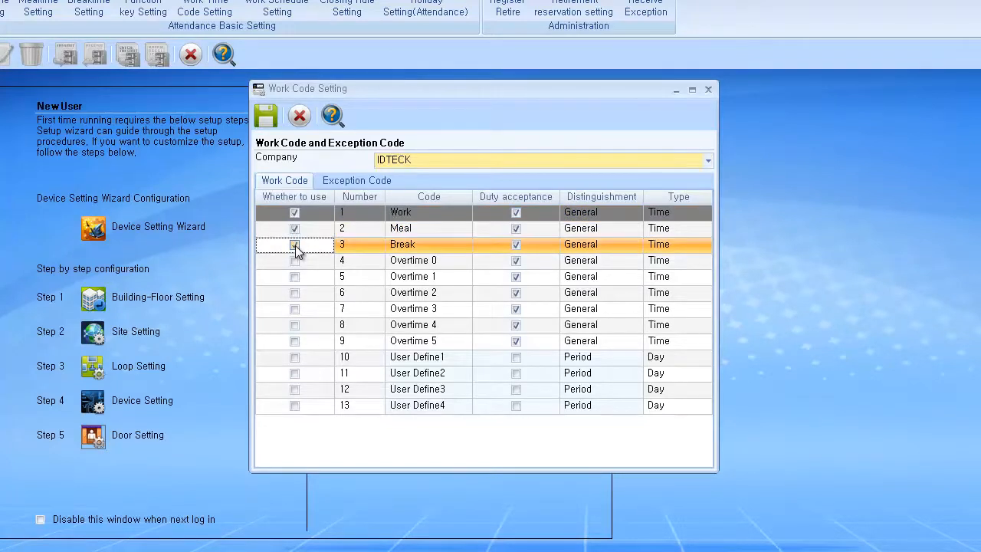
Step: Enable the Early In exception code, then save and close the work code settings
left_click(361, 181)
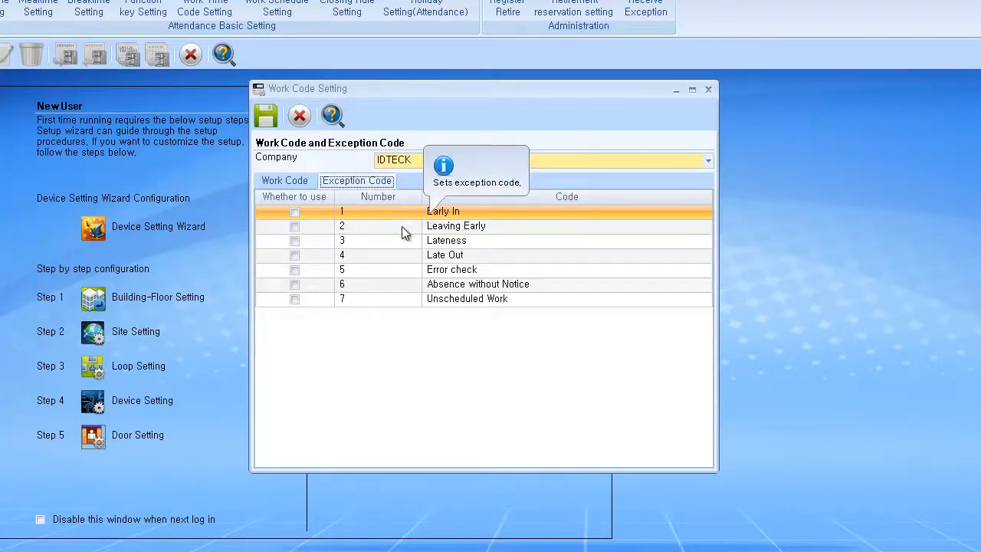
left_click(296, 212)
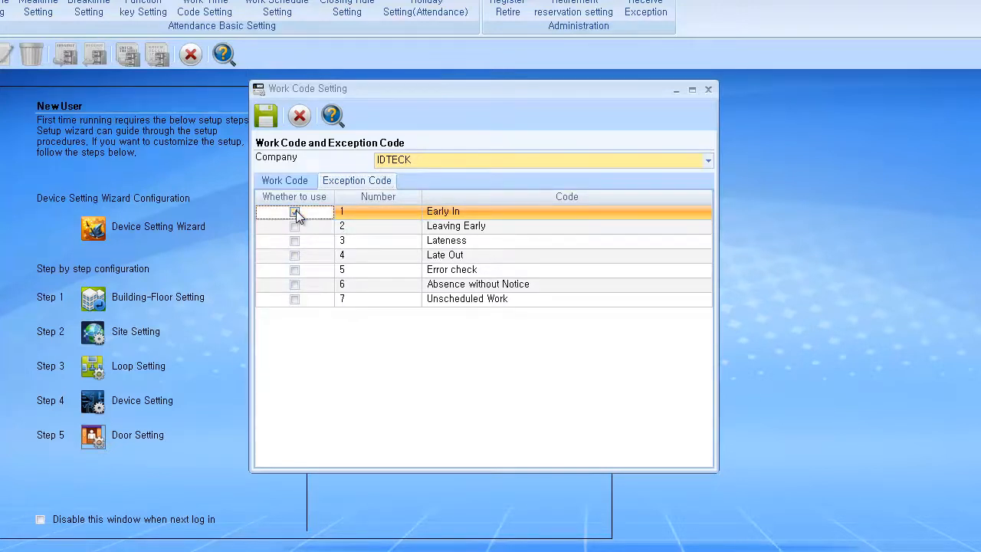
left_click(295, 211)
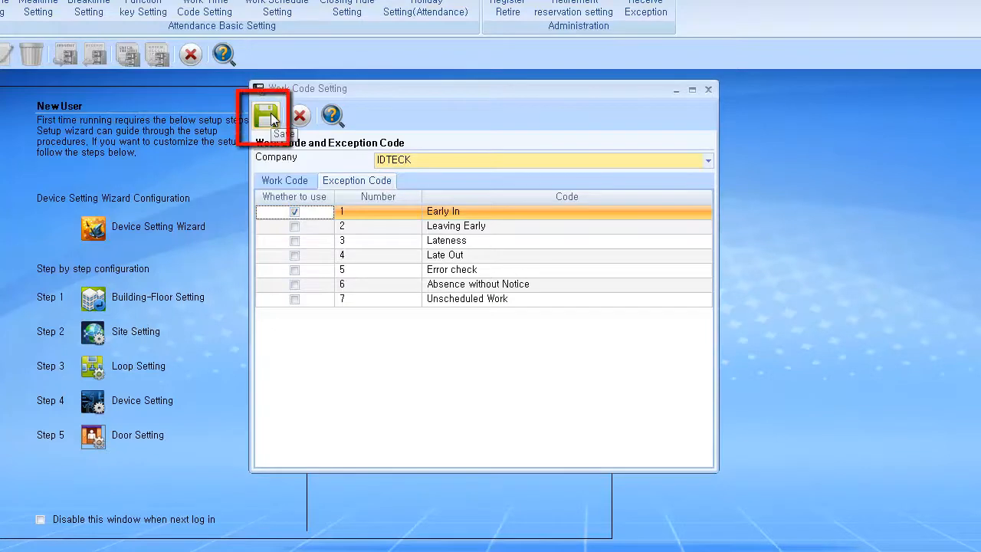
left_click(269, 116)
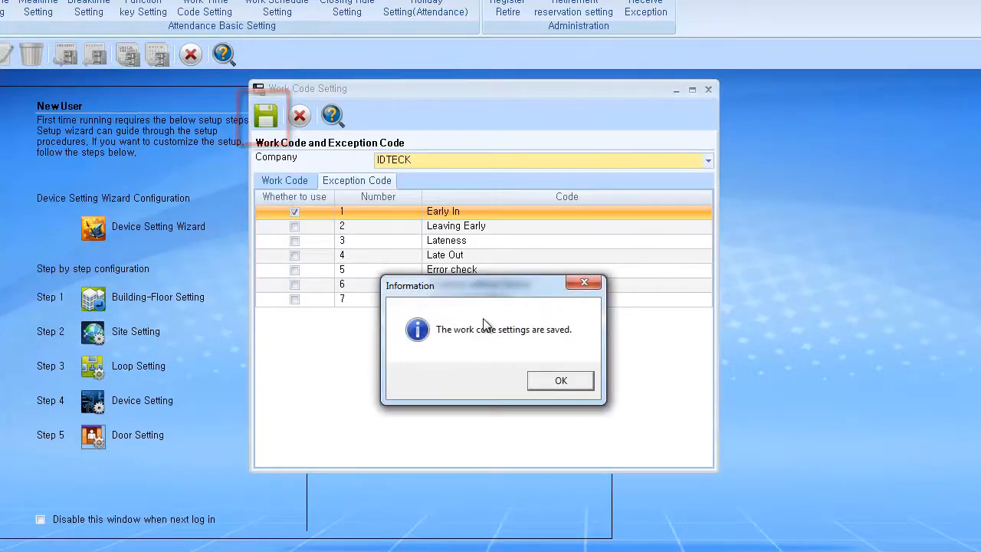
left_click(544, 381)
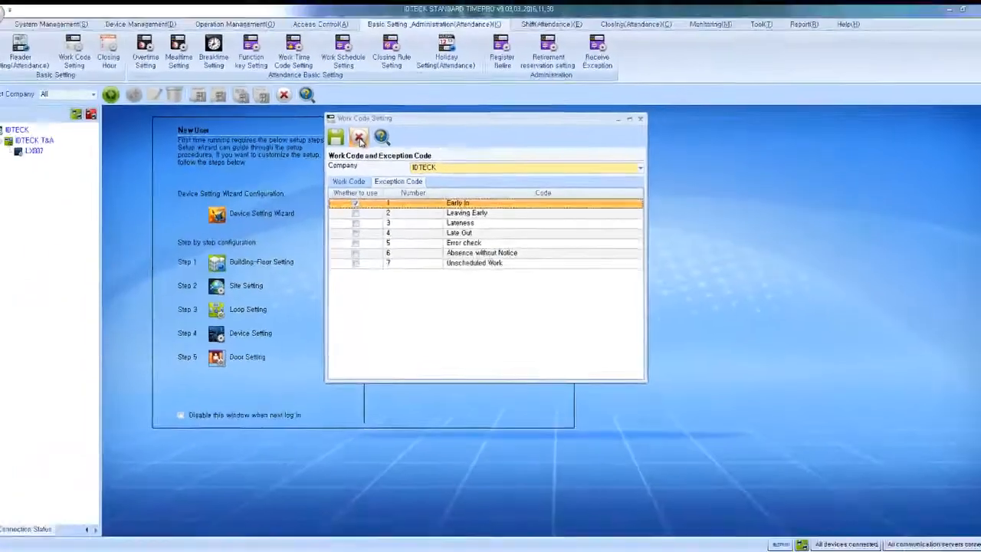
left_click(299, 115)
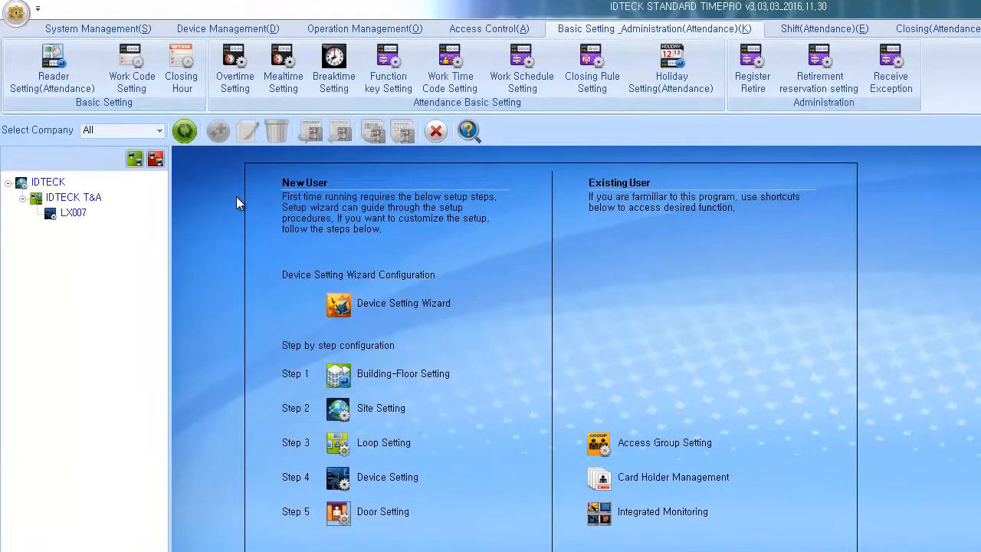
Step: Set IDTECK's scheduled closing time to 02:00 with Not using function key selected
left_click(193, 82)
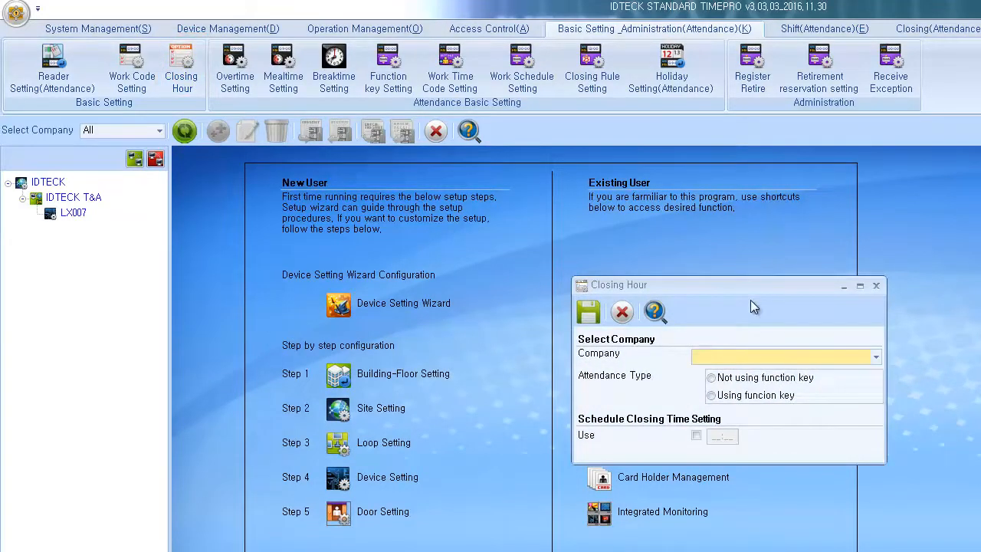
left_click(751, 355)
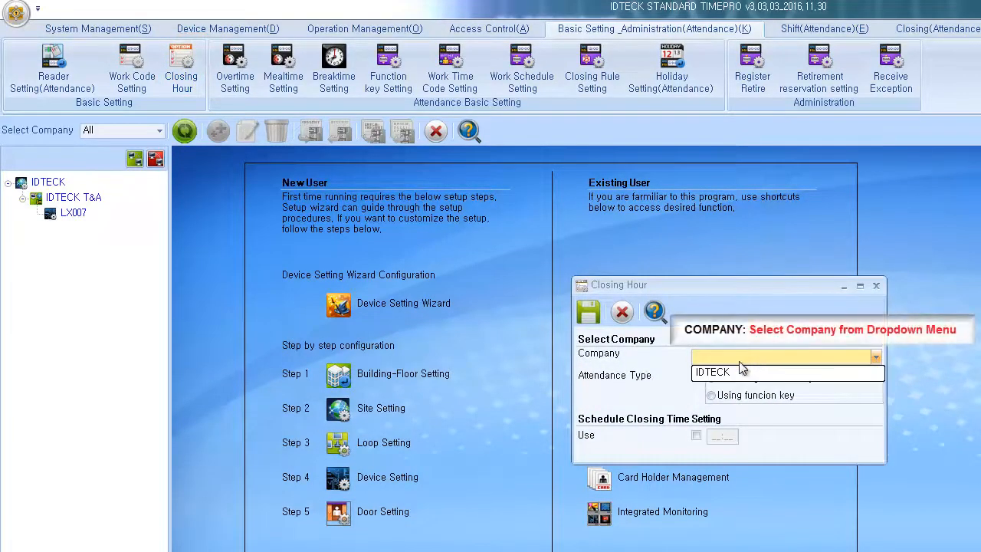
left_click(736, 372)
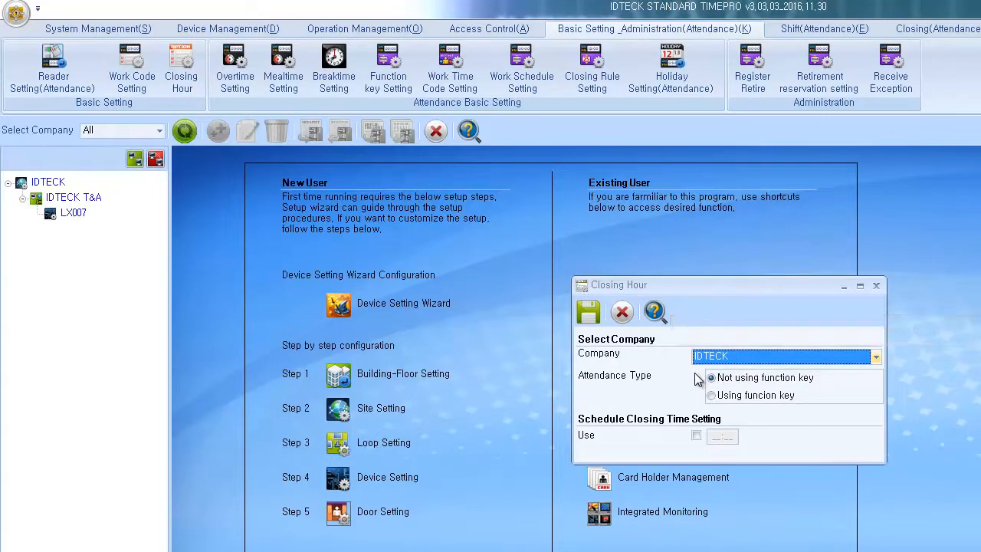
left_click(712, 396)
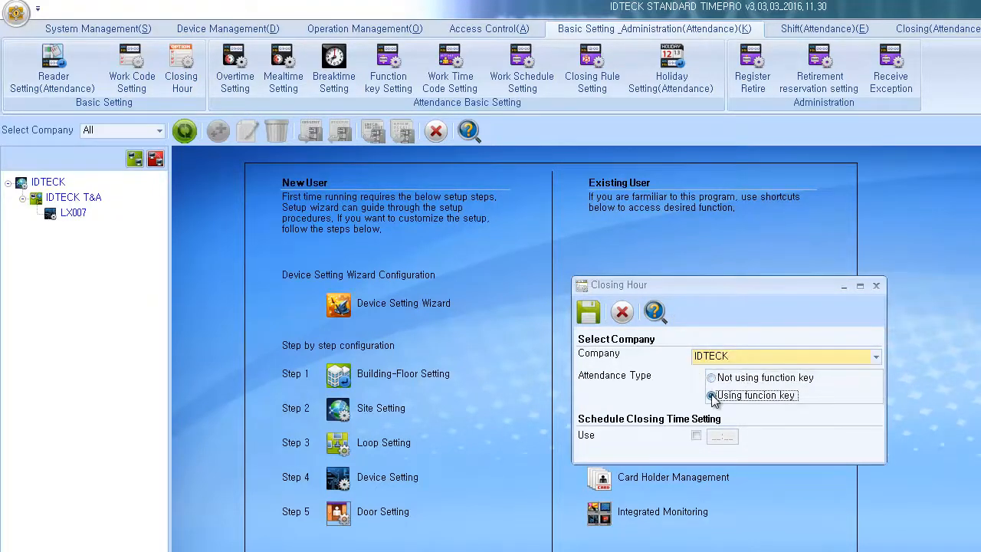
left_click(712, 378)
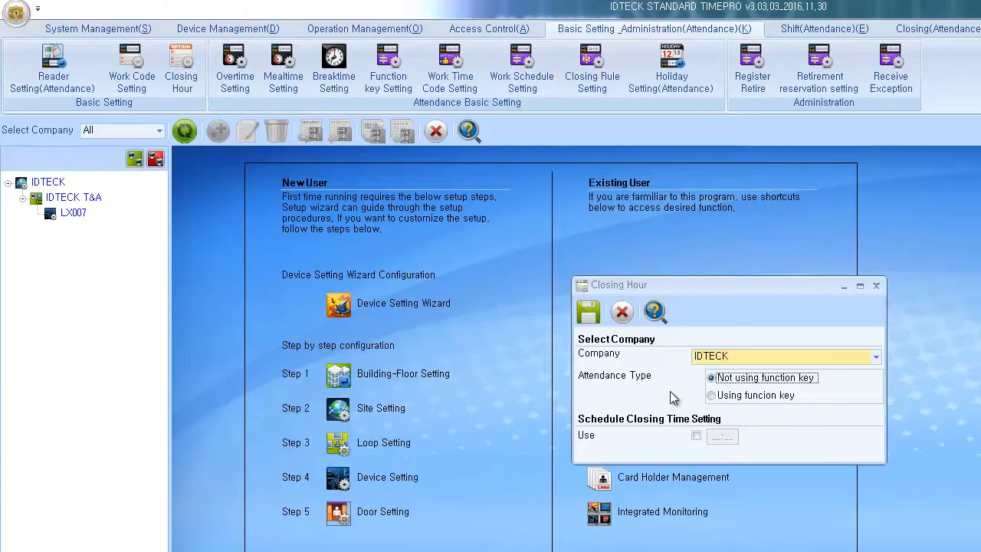
left_click(695, 437)
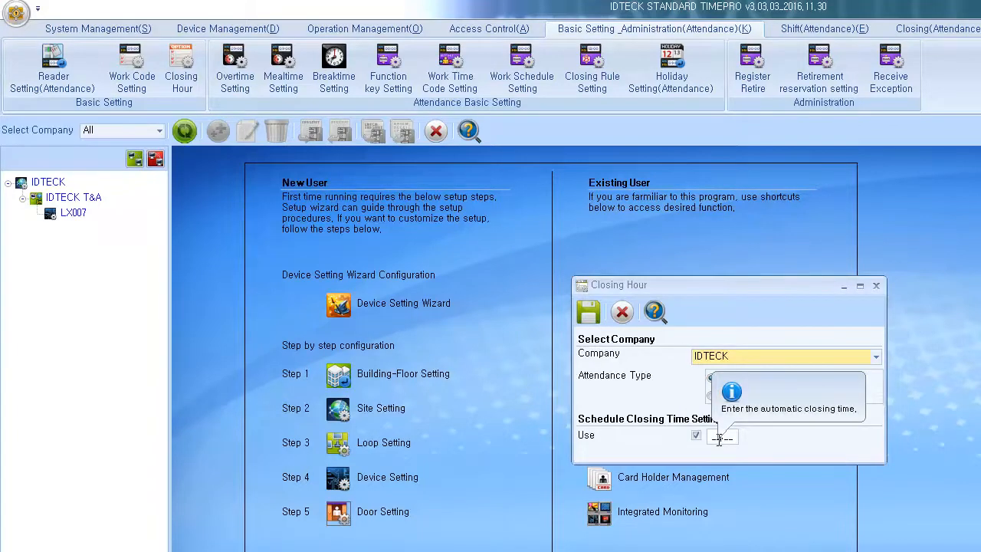
type("000")
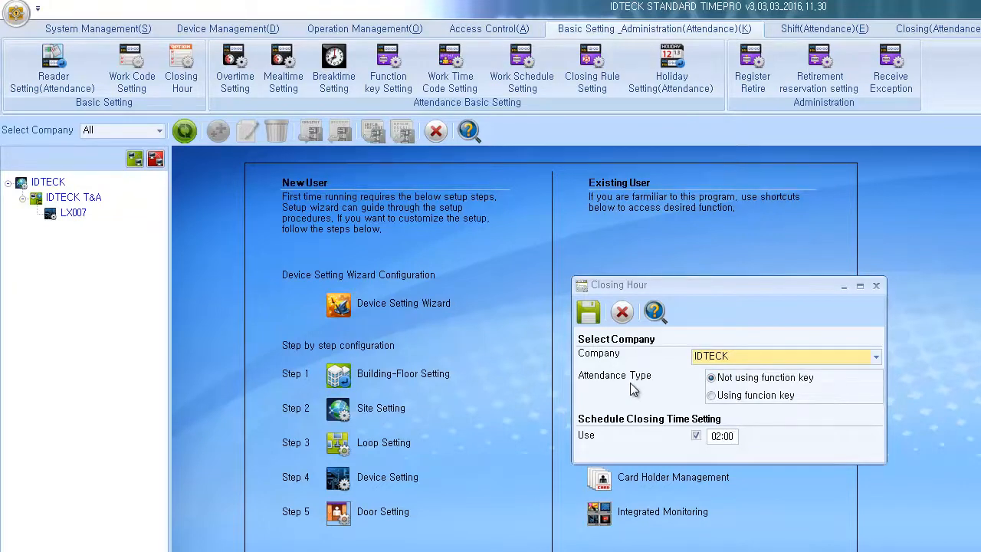
Step: Save the closing hour settings, confirm, and close them
left_click(589, 313)
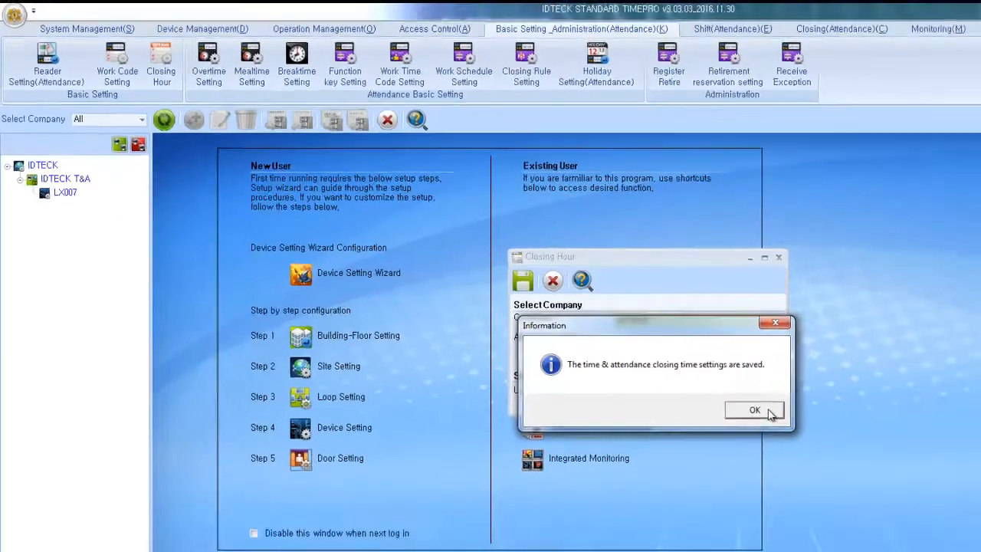
left_click(867, 458)
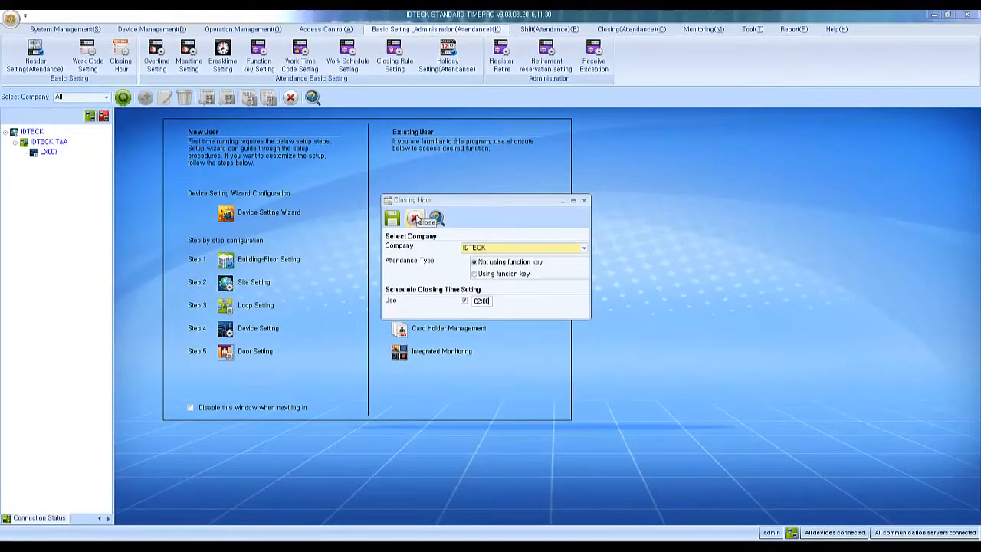
left_click(415, 219)
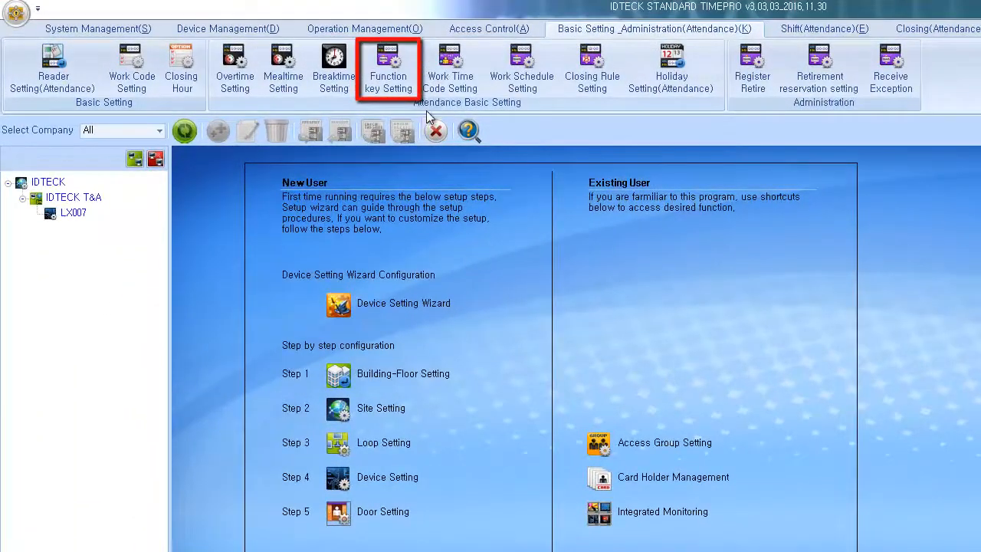
Step: Select company IDTECK and include device LX007 in Function key Setting
left_click(411, 69)
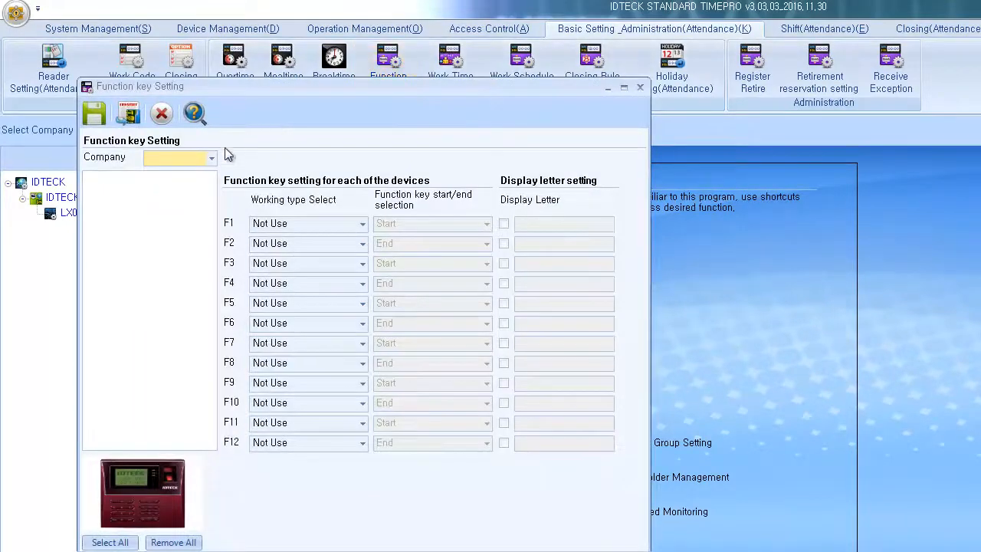
left_click(210, 158)
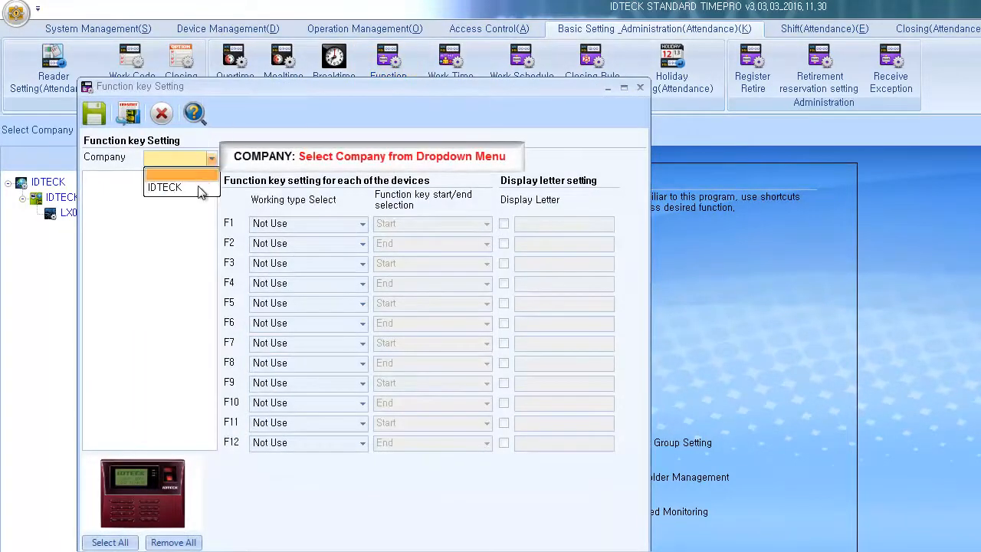
left_click(165, 187)
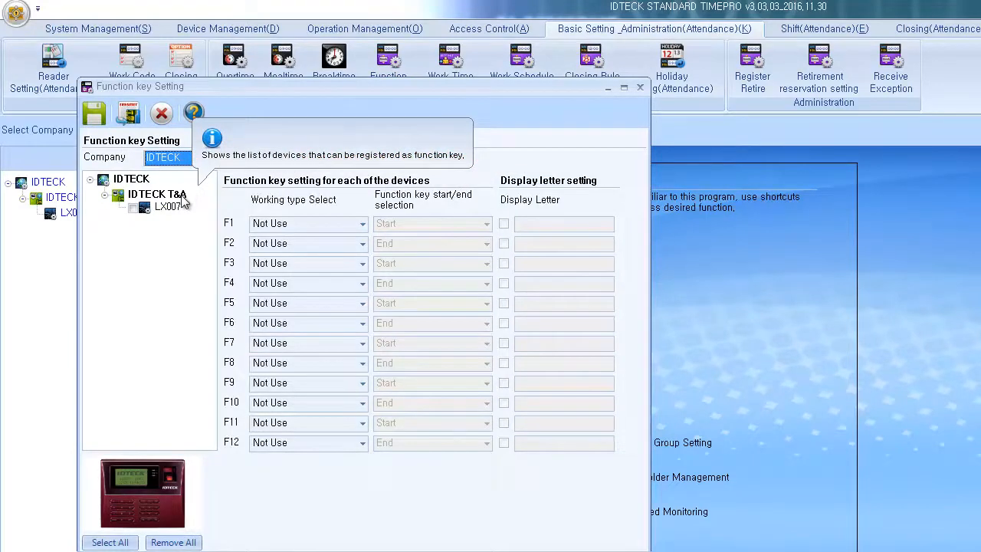
left_click(133, 209)
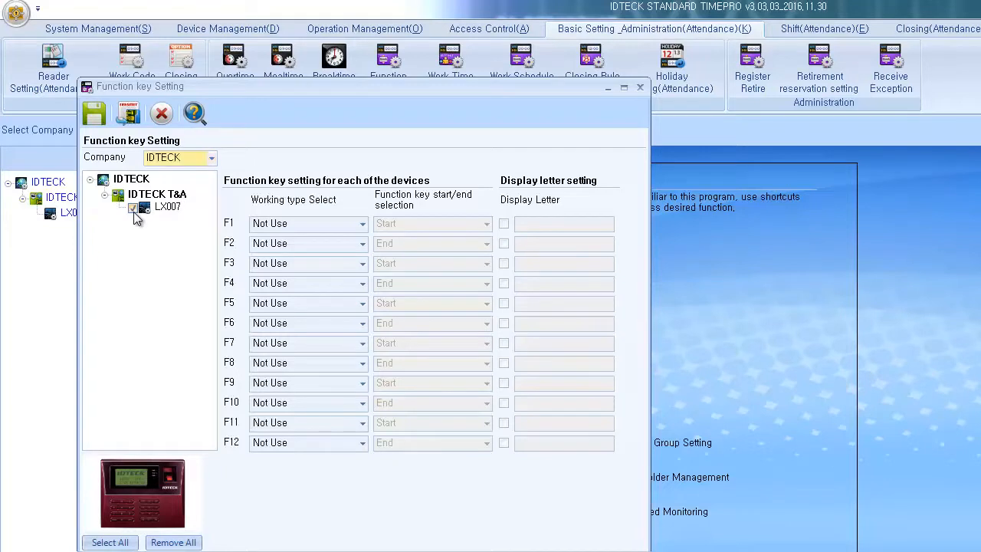
Step: Map F1 to Work (Start) and set F2's working type to Work
left_click(319, 224)
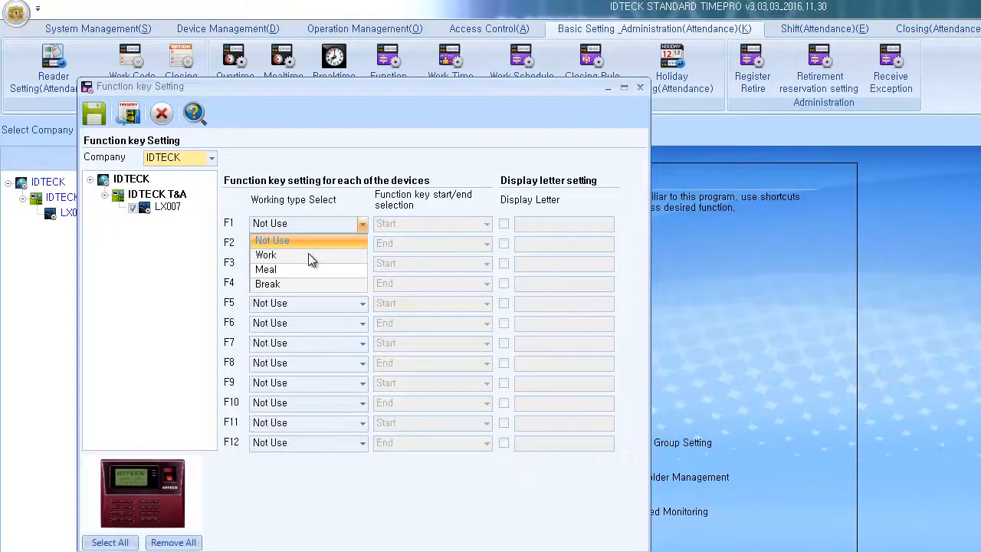
left_click(308, 253)
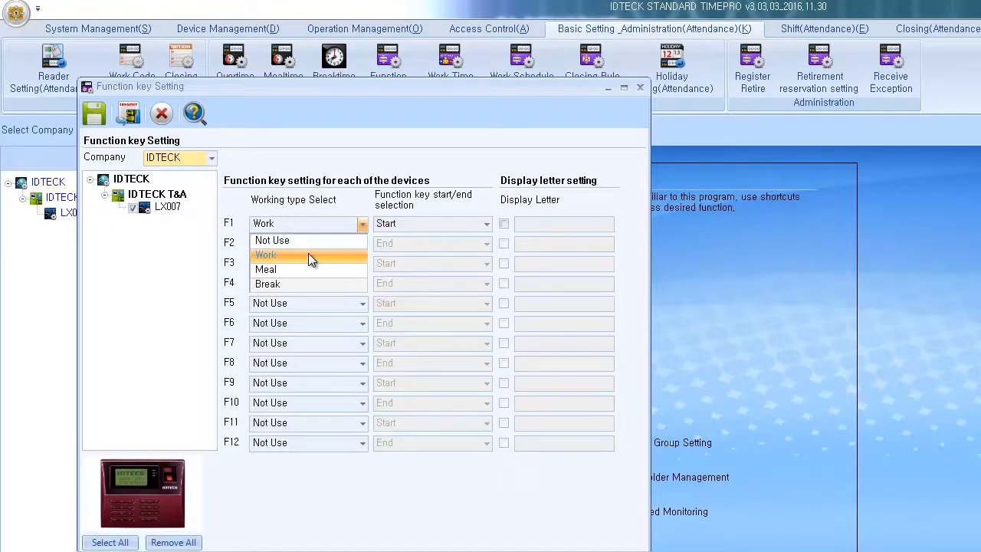
left_click(405, 224)
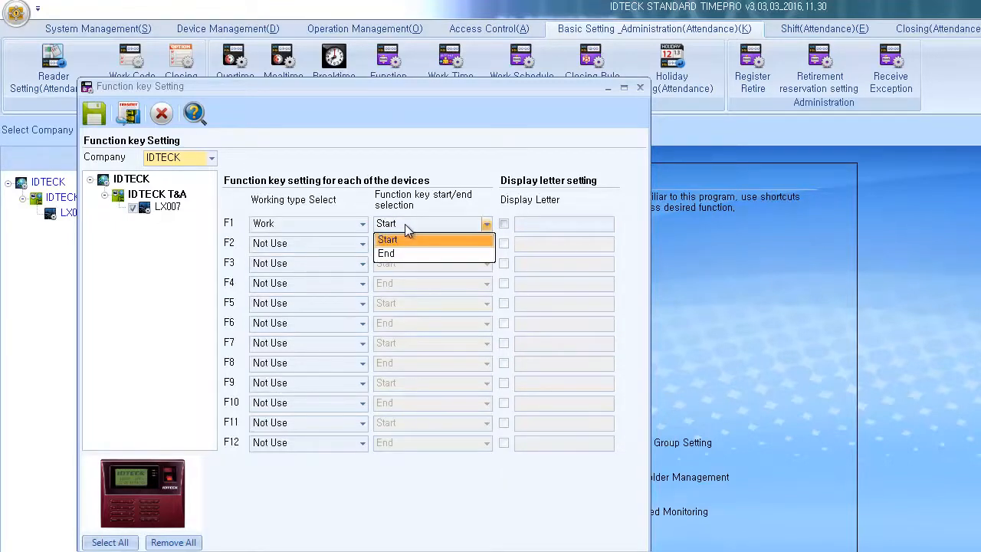
left_click(405, 224)
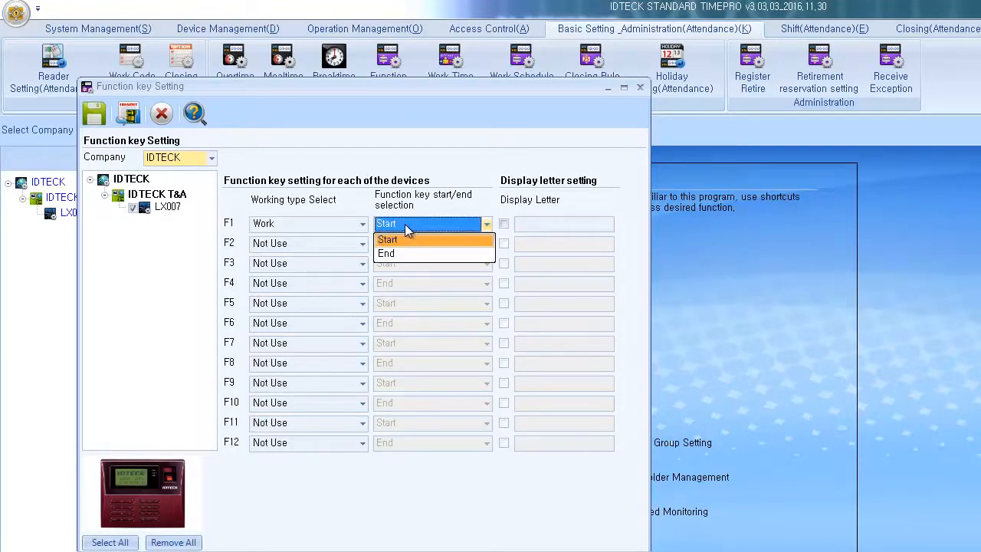
left_click(361, 244)
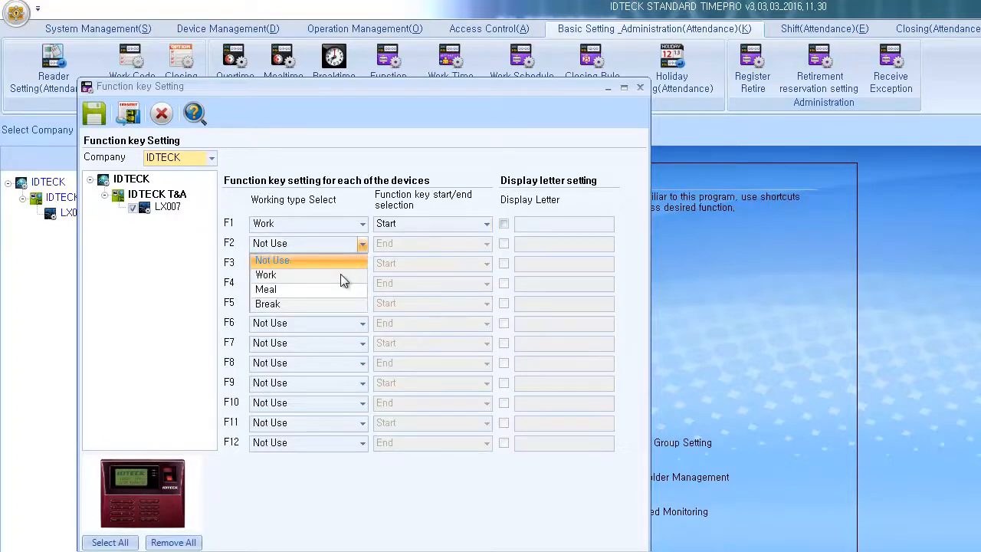
left_click(340, 274)
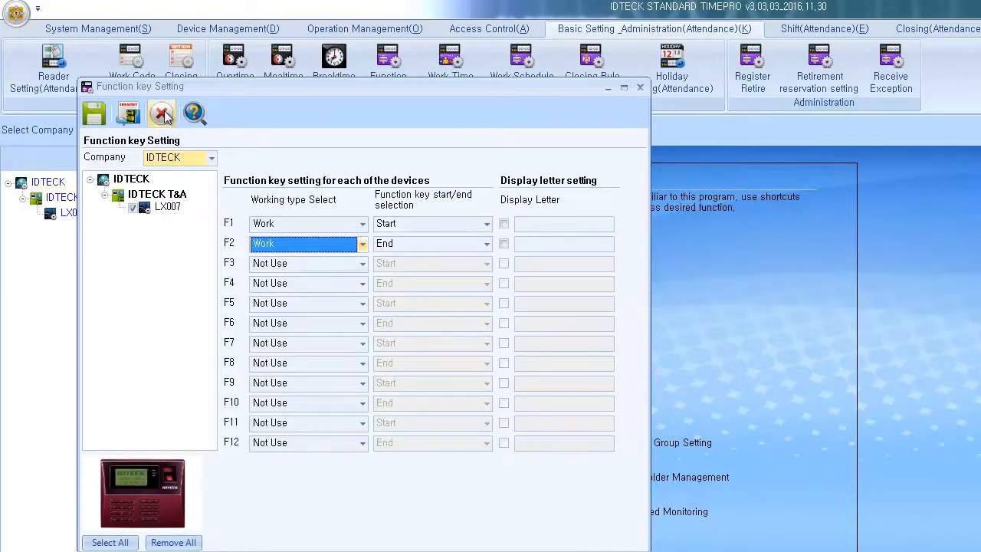
Step: Save the F1/F2 function key setup and transfer it to the device
left_click(101, 119)
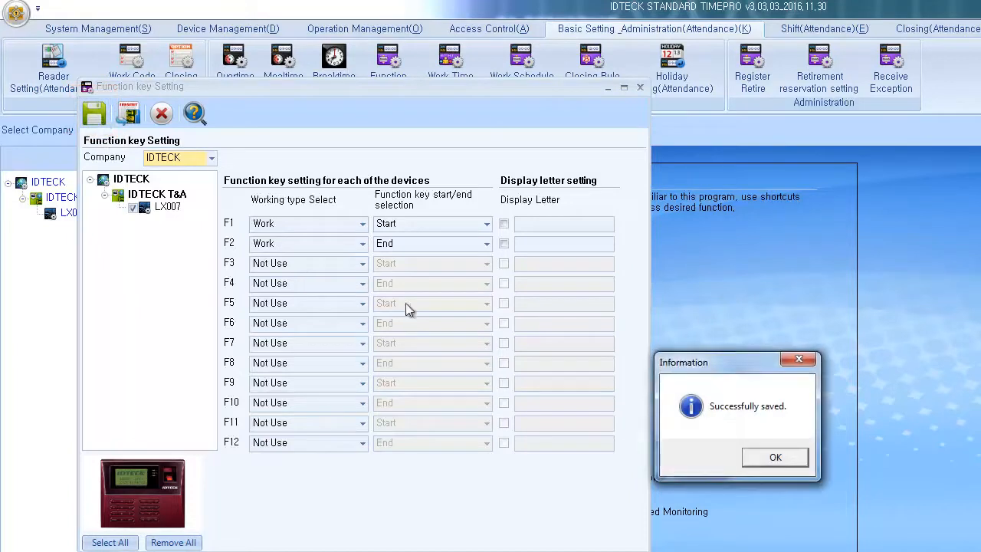
left_click(774, 457)
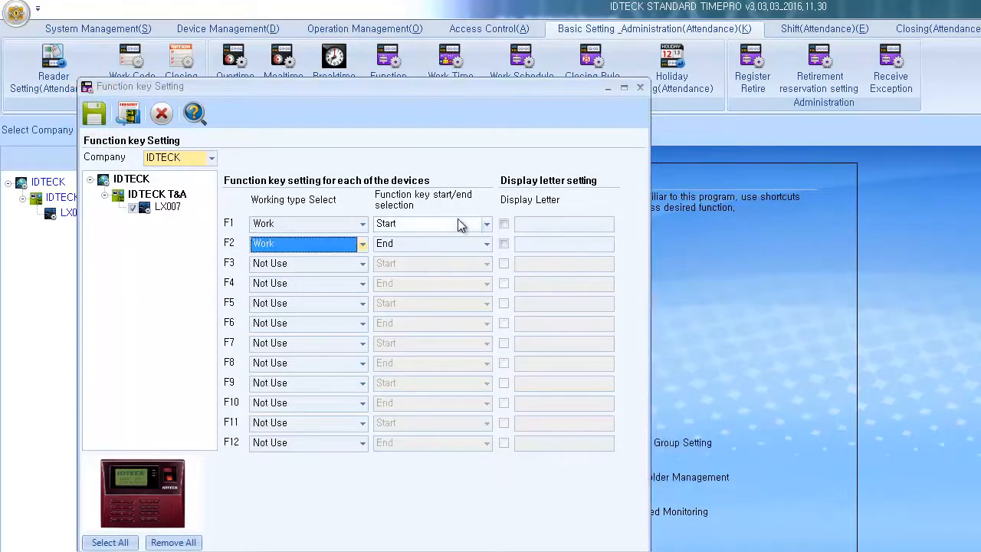
left_click(132, 117)
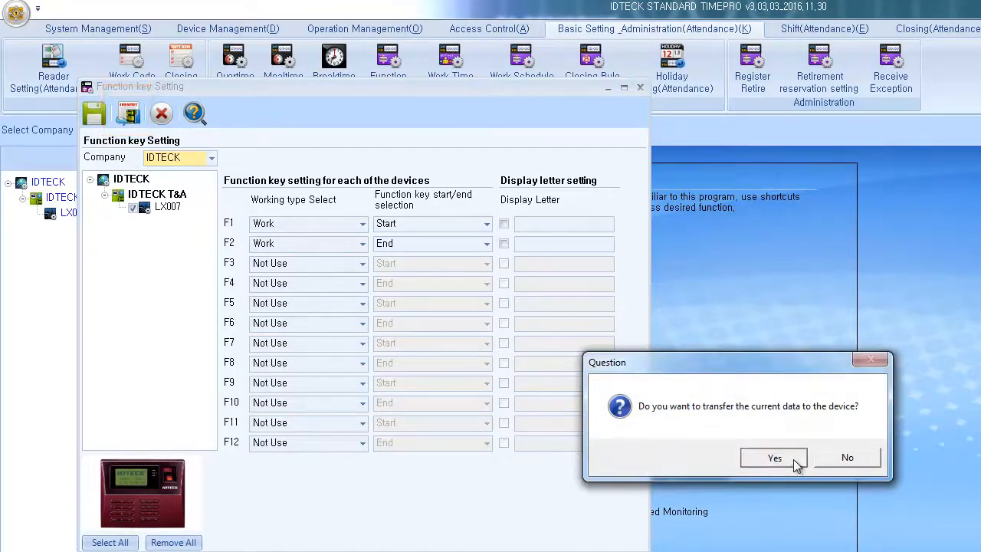
left_click(775, 457)
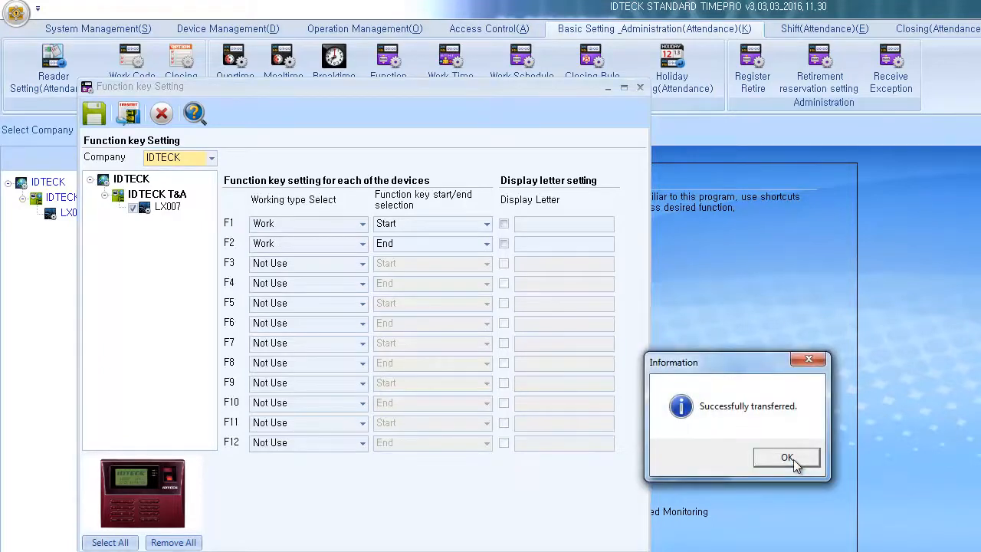
left_click(787, 458)
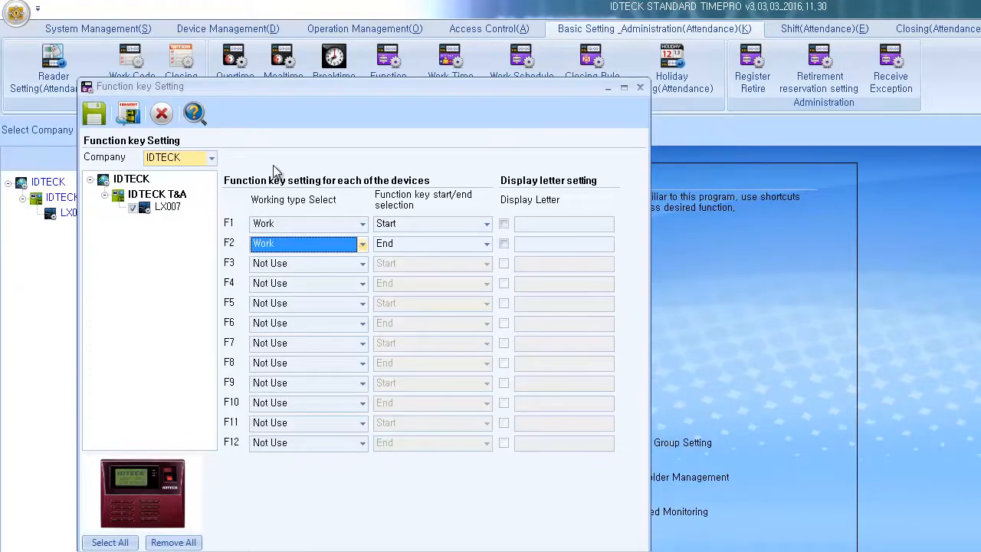
Step: Confirm F3, F4 and F12 stay at Not Use, then close Function key Setting
left_click(311, 262)
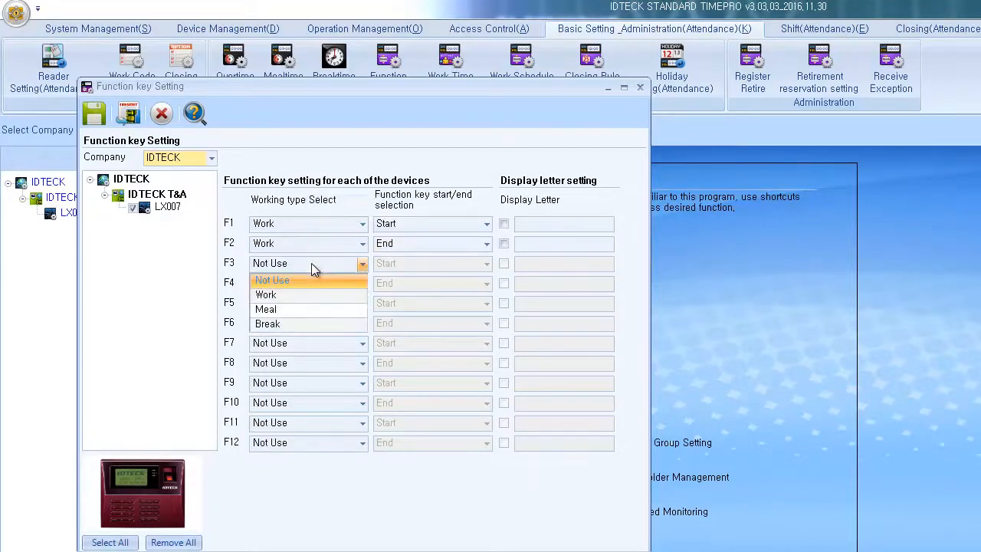
left_click(311, 263)
left_click(307, 283)
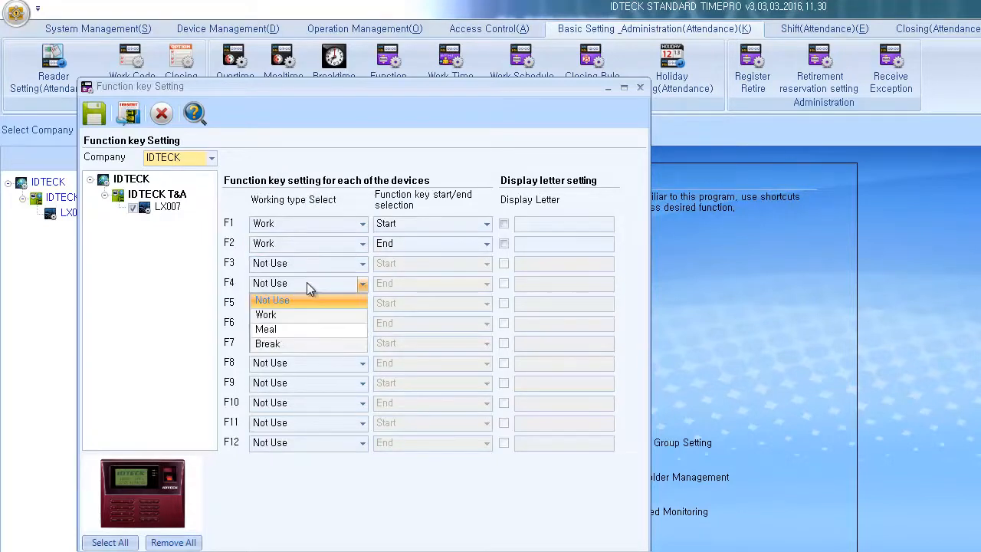
left_click(306, 283)
left_click(295, 443)
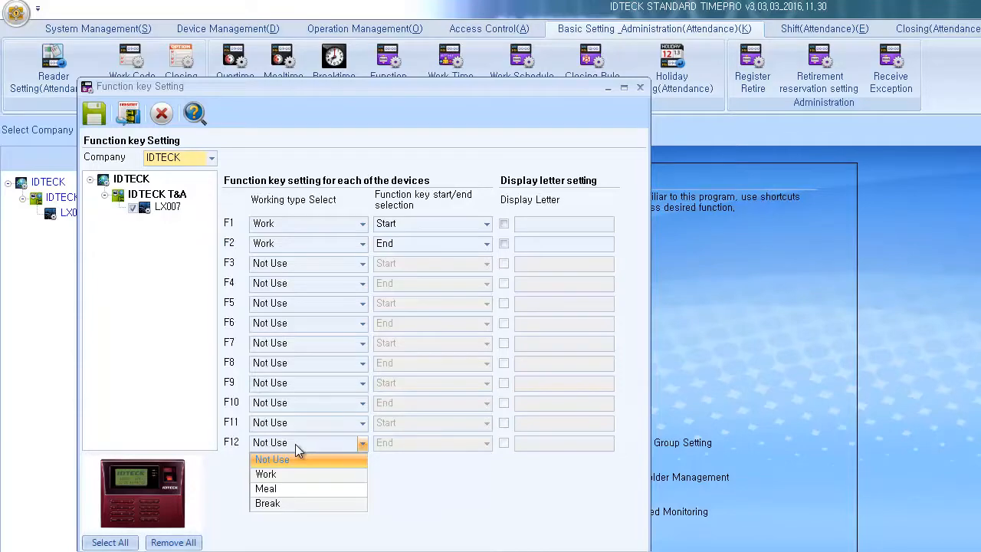
left_click(296, 444)
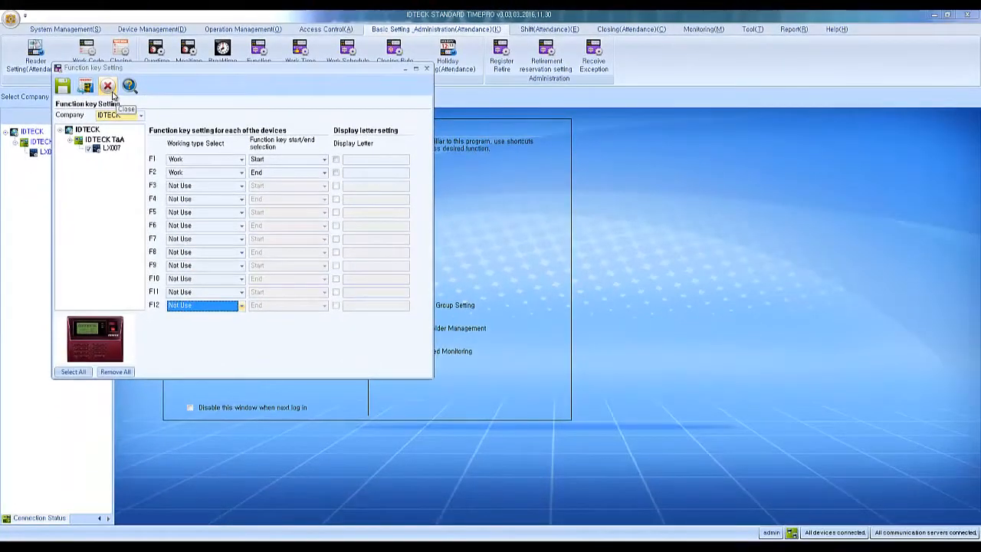
left_click(112, 91)
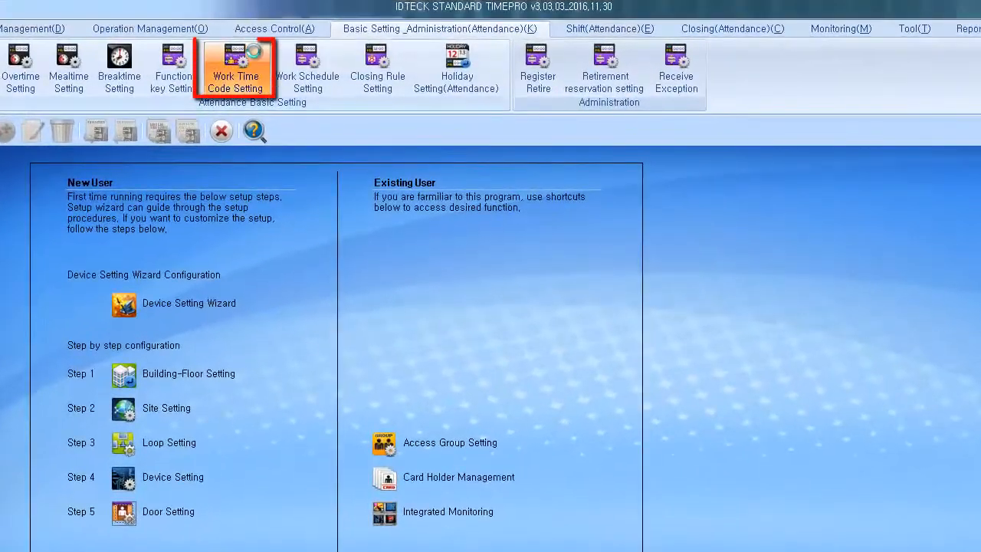
Step: Create a work time code named Working Hours for company IDTECK
left_click(261, 51)
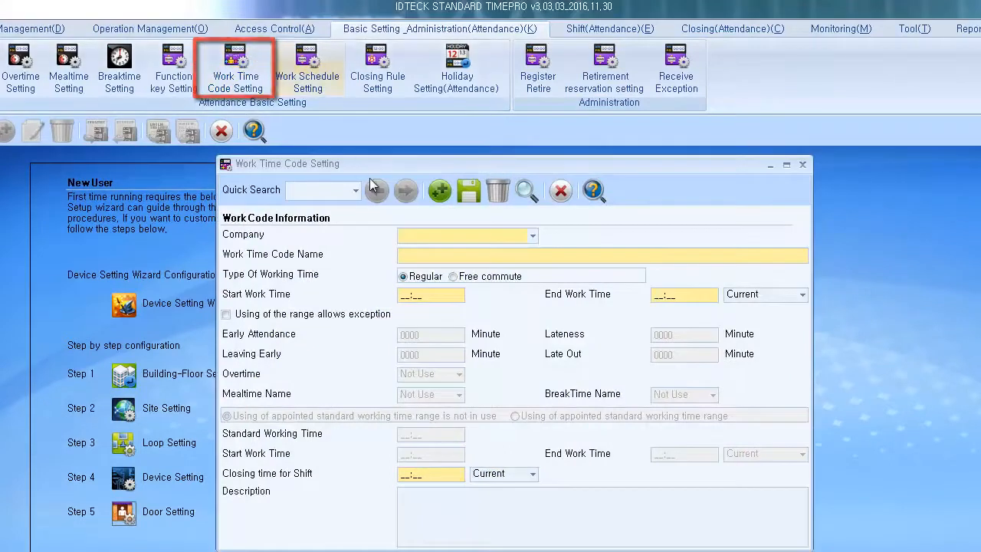
left_click(426, 239)
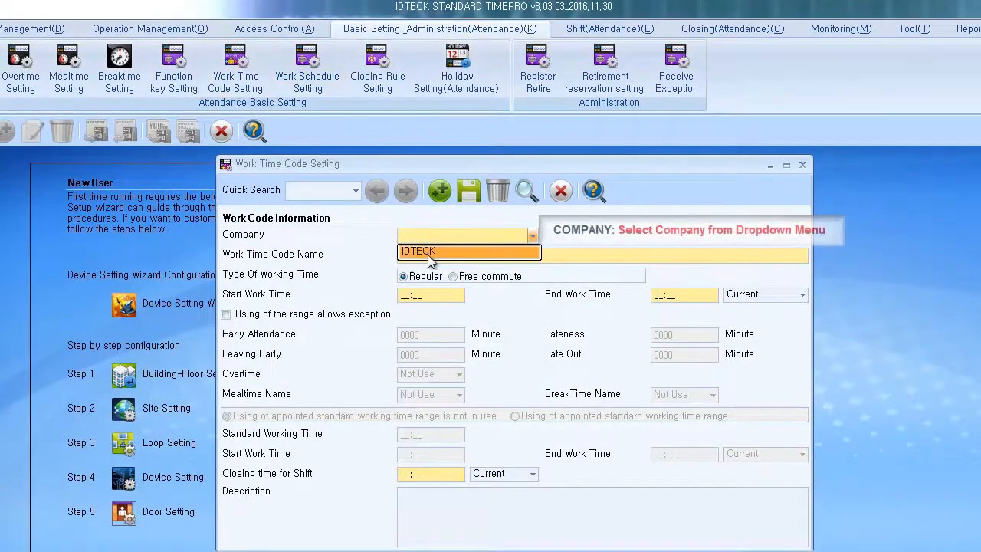
left_click(428, 253)
left_click(429, 256)
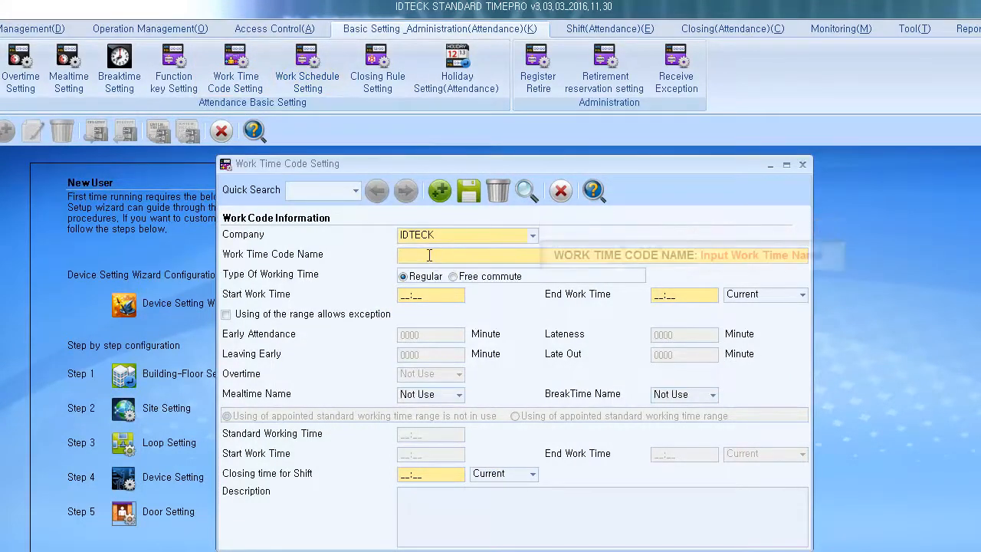
type("Wo")
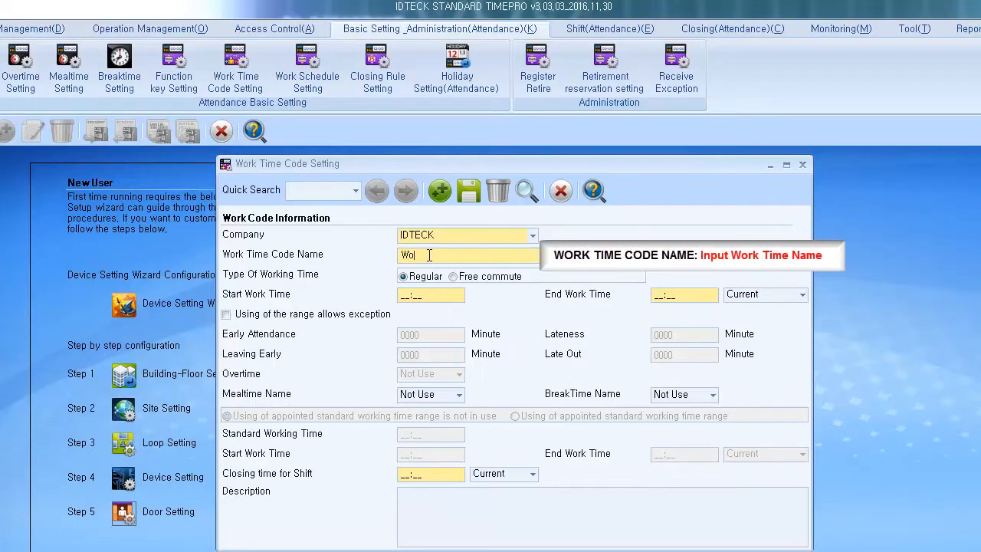
type("rking Hours")
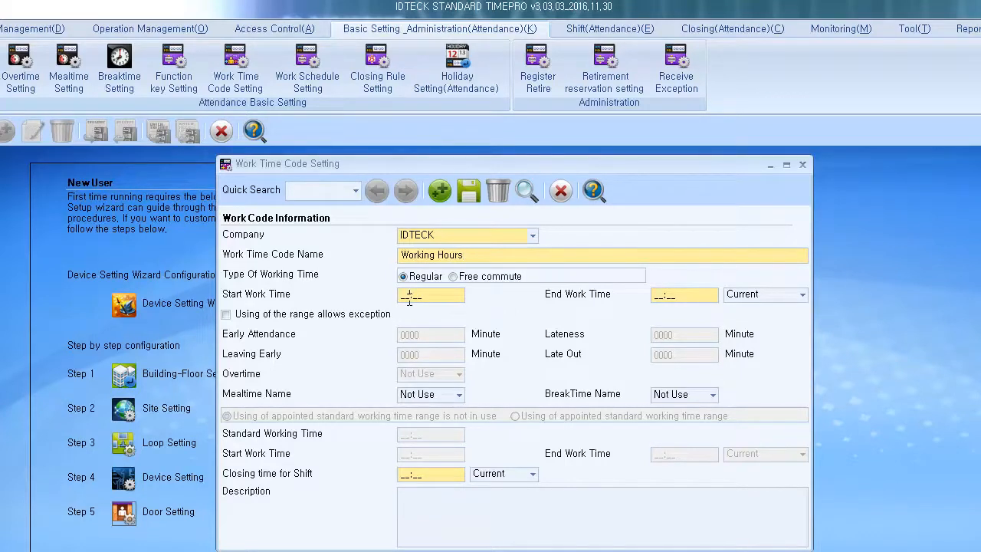
Step: Set the working time from 08:00 to 17:00, ending on the current day
type("0800")
left_click(661, 297)
type("1700")
left_click(755, 297)
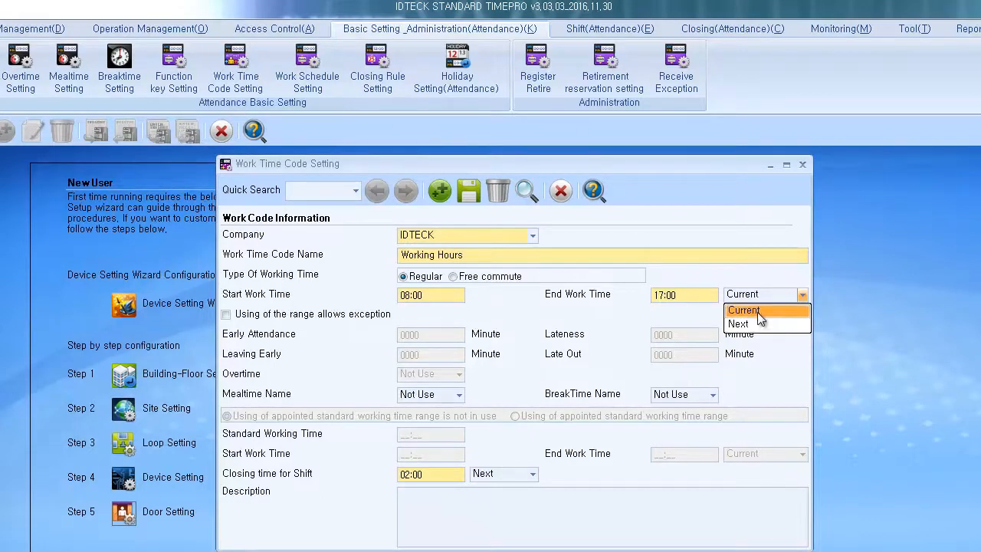
left_click(758, 313)
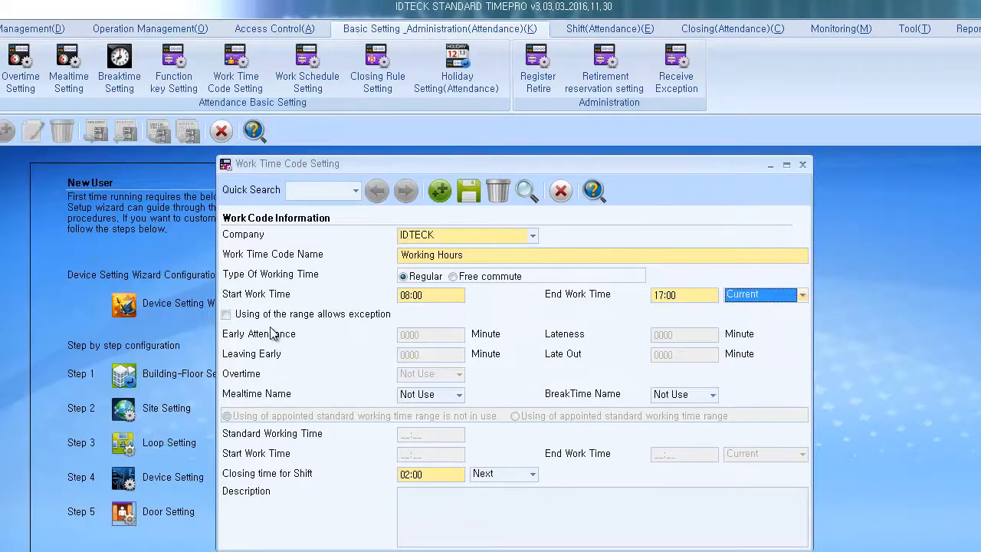
Step: Turn on allowed exception ranges and set early attendance to 0005 minutes
left_click(227, 316)
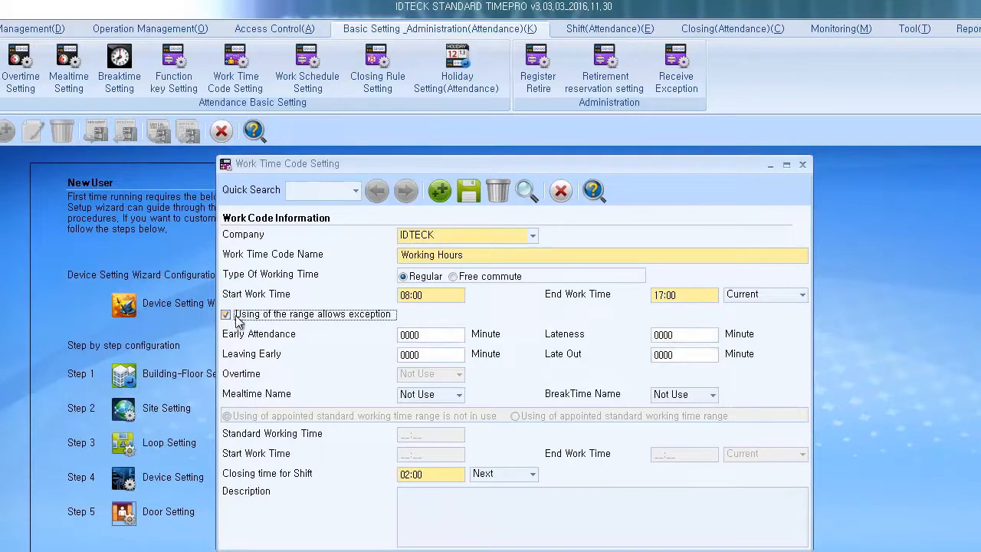
mouse_move(435, 335)
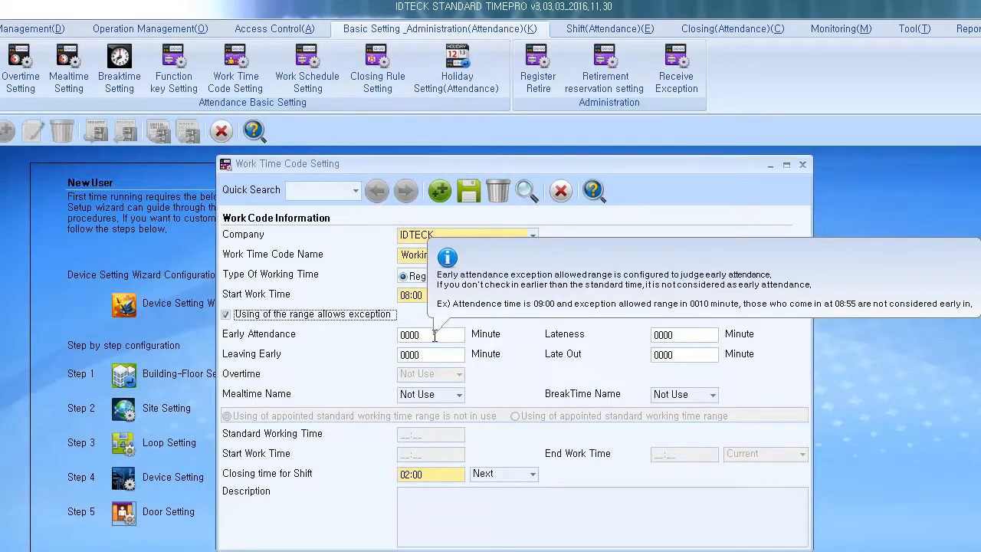
left_click_drag(434, 335, 392, 339)
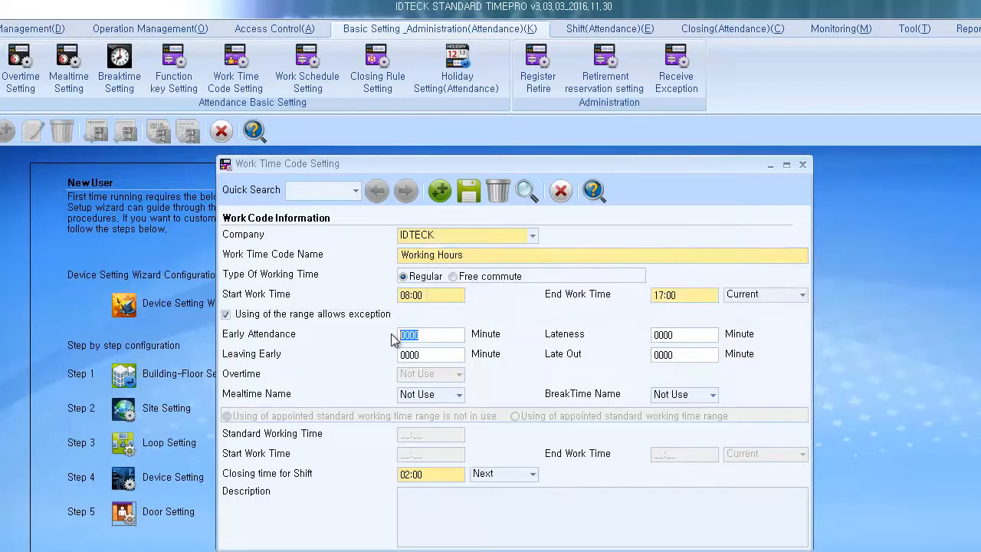
mouse_move(337, 319)
type("0005")
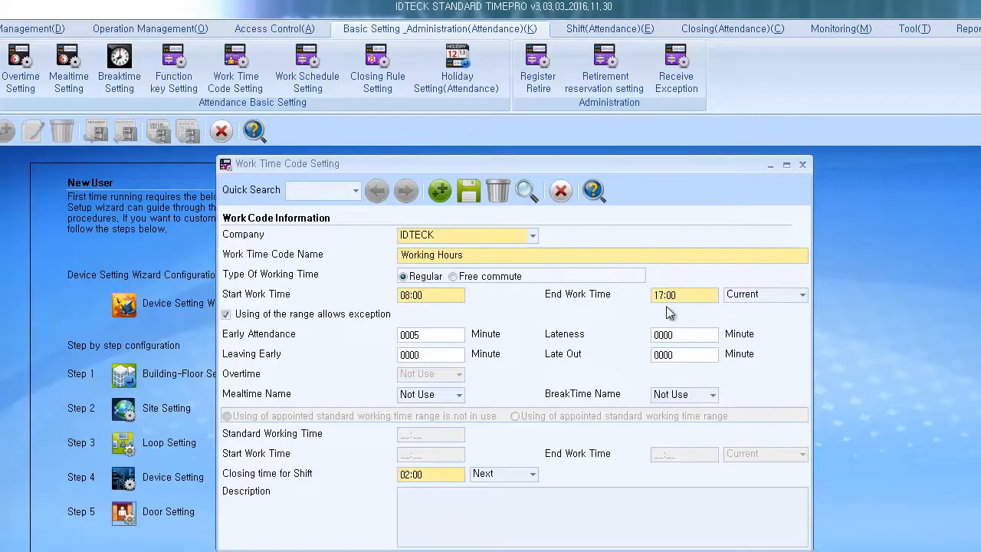
Step: Set the lateness allowance to 0010 minutes and begin editing the late out allowance
mouse_move(677, 331)
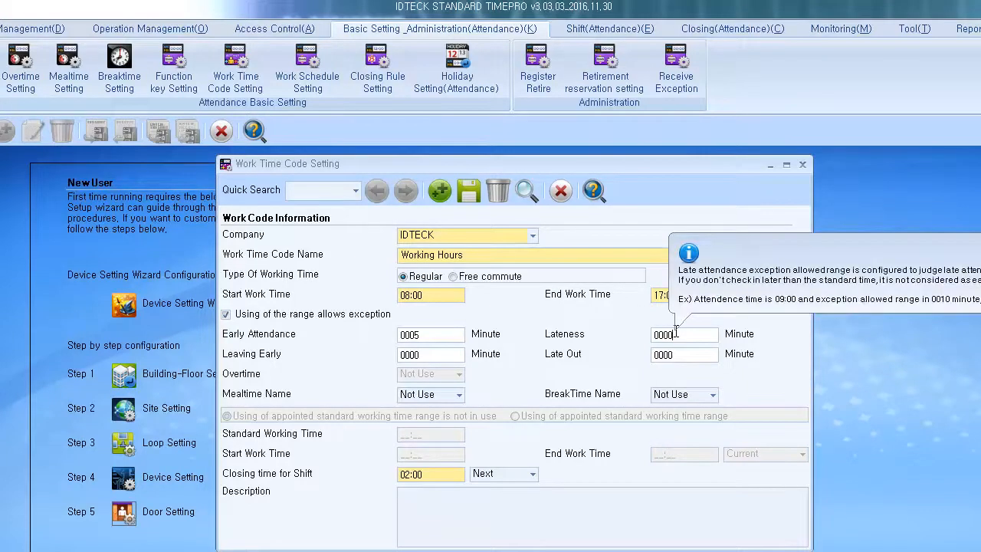
left_click(677, 331)
type("0010")
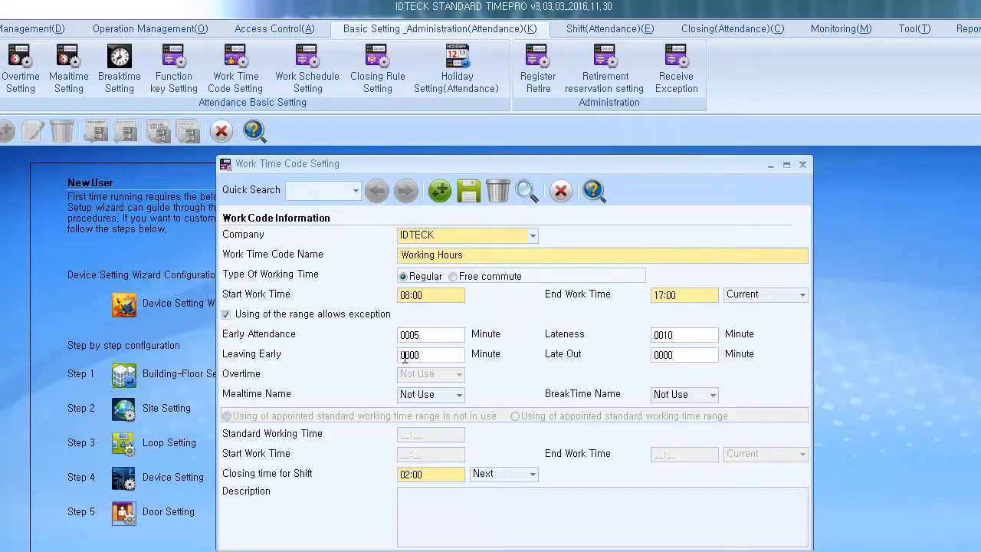
mouse_move(421, 353)
left_click(683, 355)
mouse_move(430, 470)
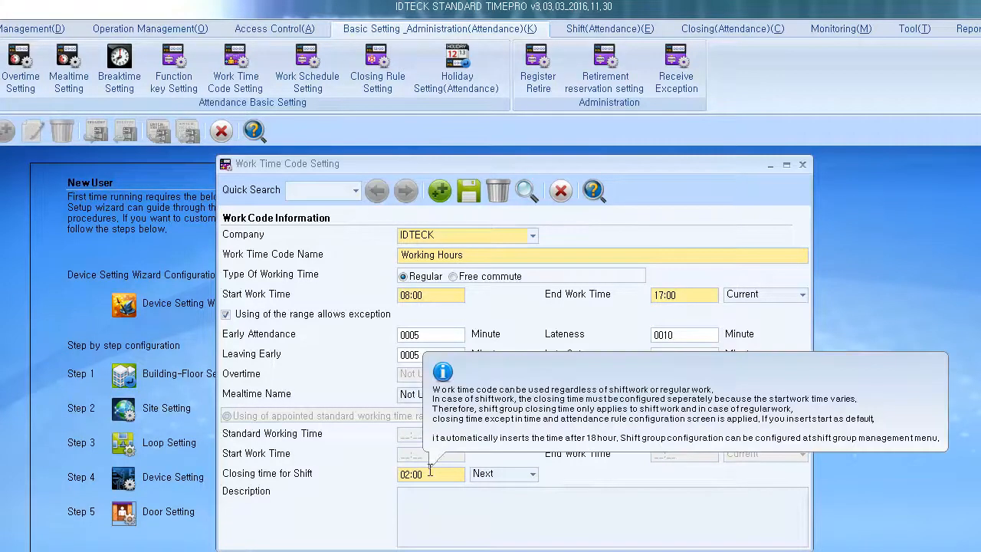
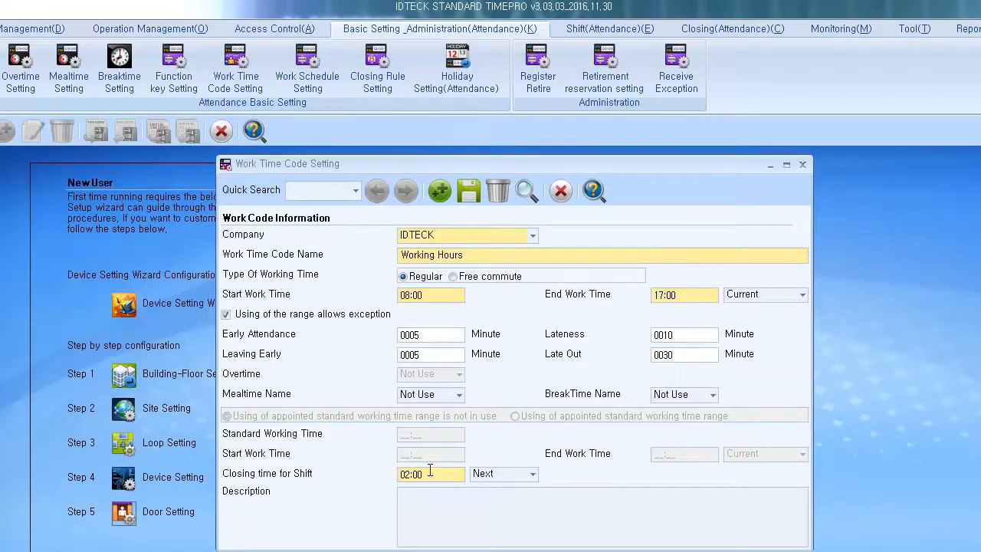
Step: Save the Working Hours work time code, confirm the message, and close Work Time Code Setting
left_click(471, 193)
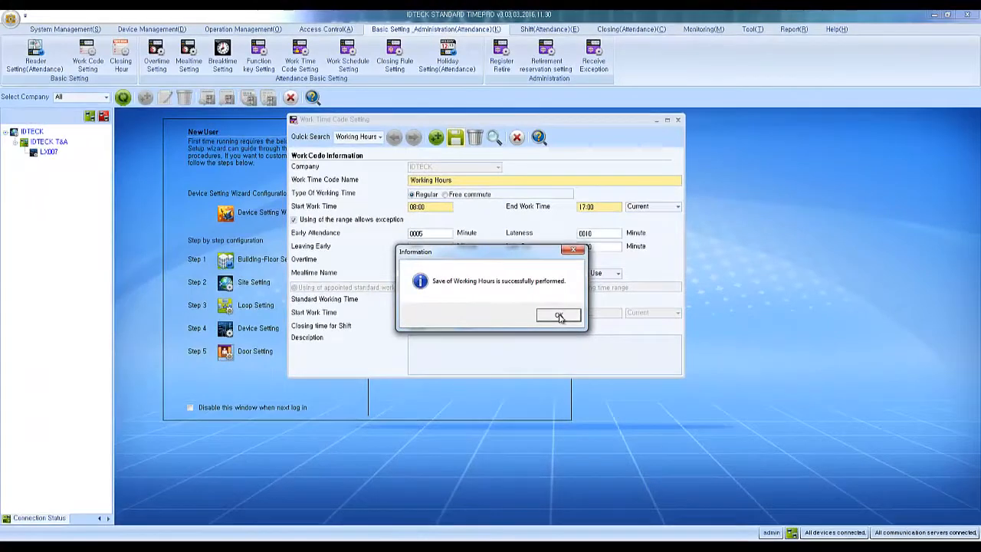
left_click(559, 316)
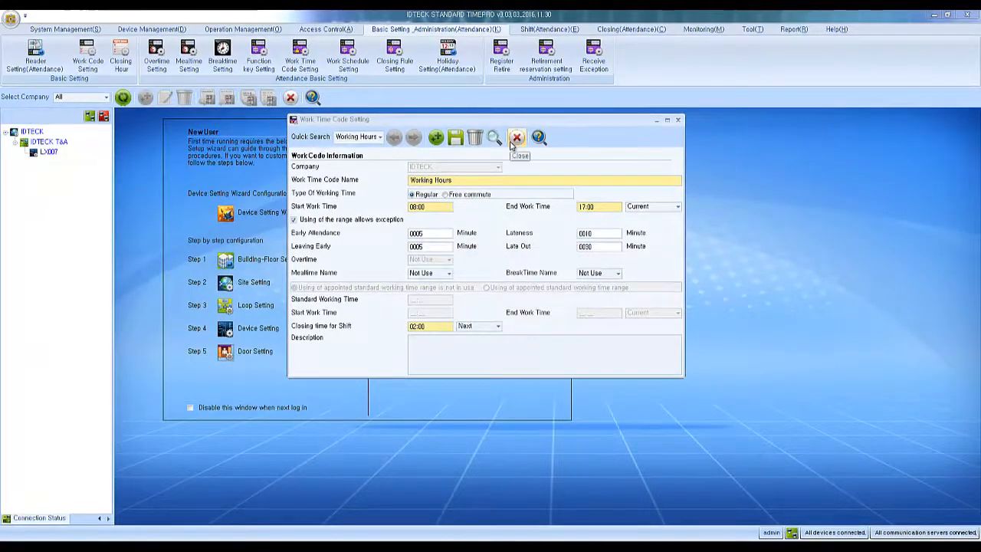
left_click(513, 140)
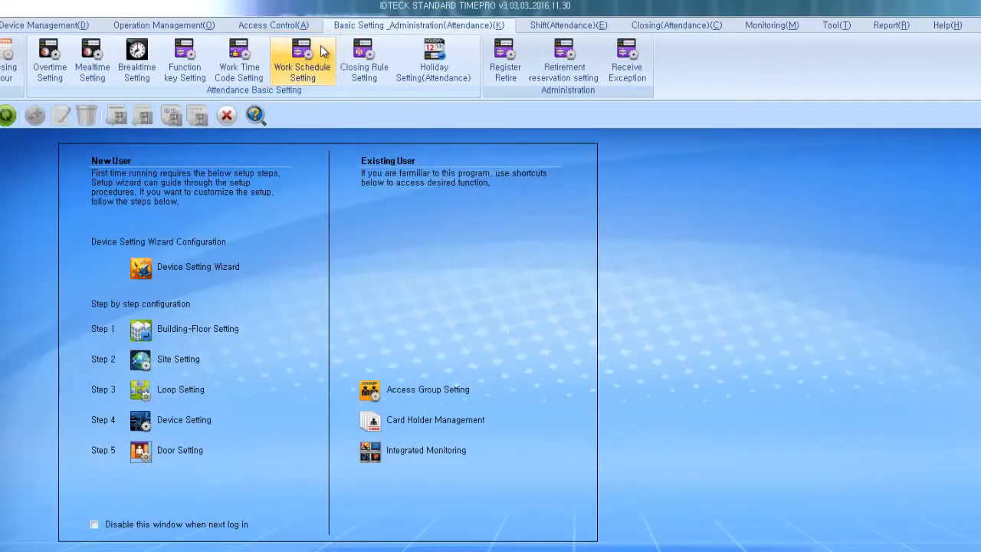
Step: Start a new work schedule for company IDTECK named 'M-F Work Hours'
left_click(322, 51)
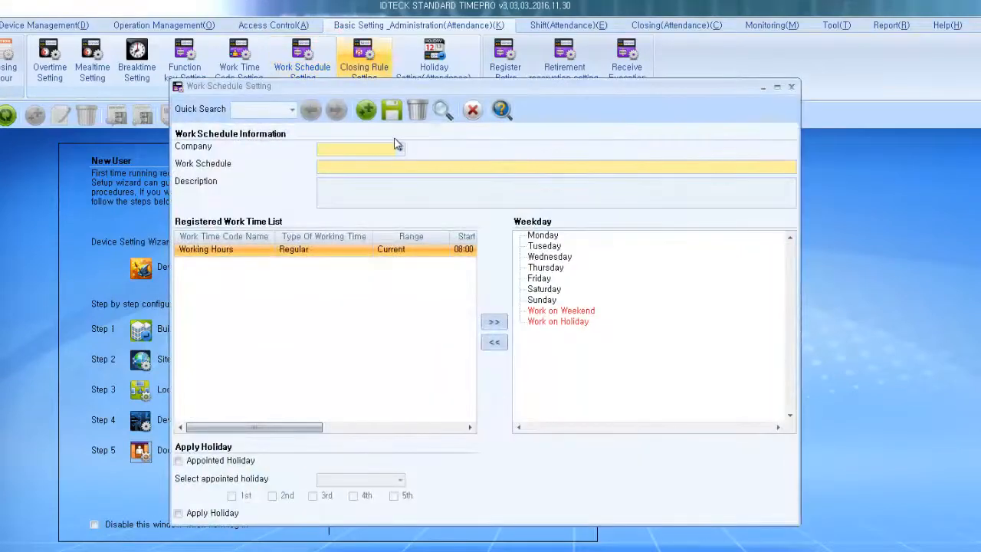
left_click(397, 146)
left_click(396, 165)
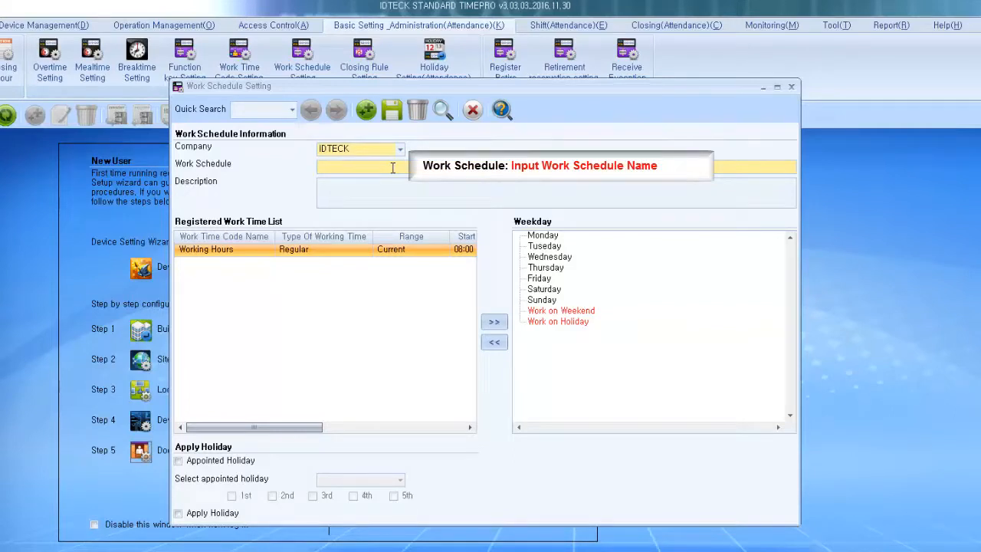
type("M-F Work Hours")
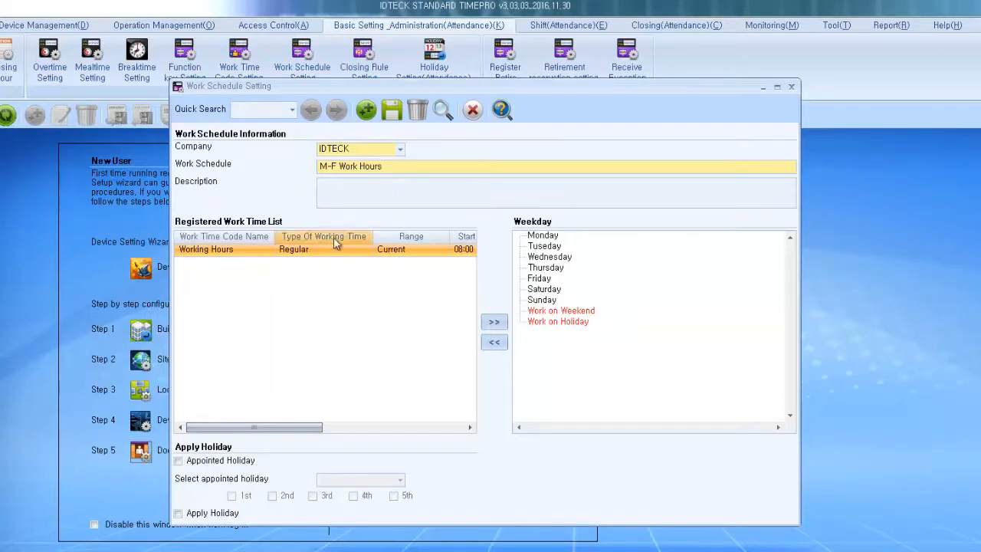
Step: Assign the Working Hours code to Monday, Tuesday, Wednesday, Thursday and Friday
left_click(258, 252)
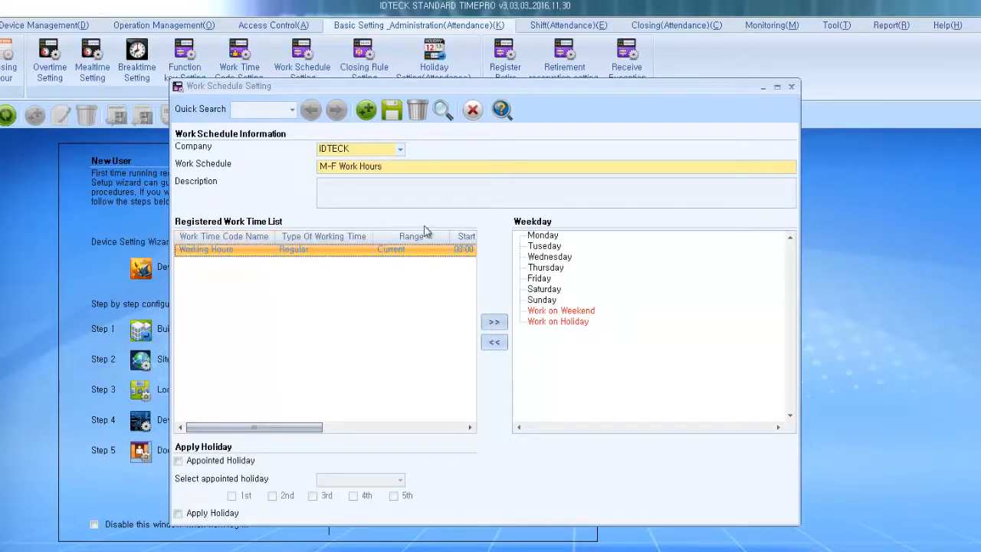
left_click(545, 237)
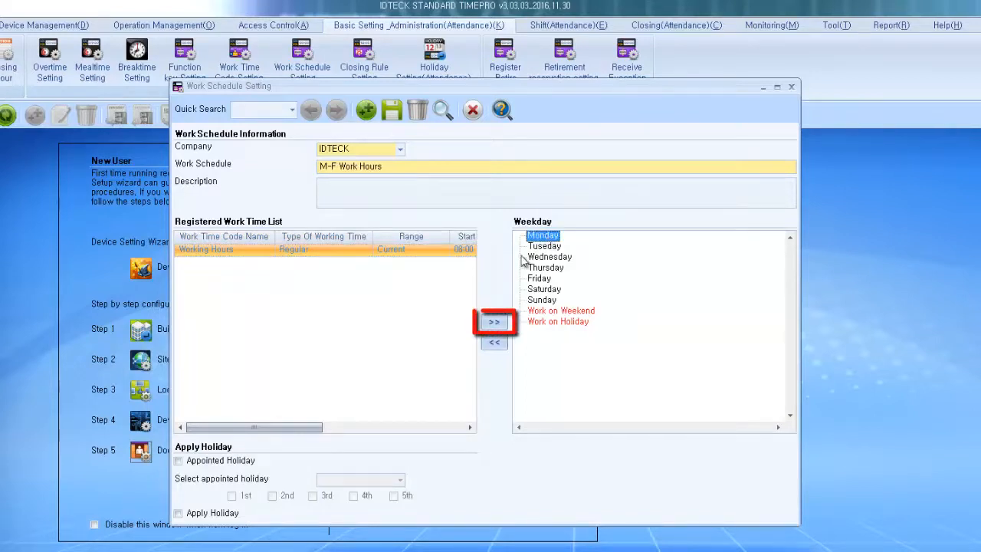
left_click(496, 323)
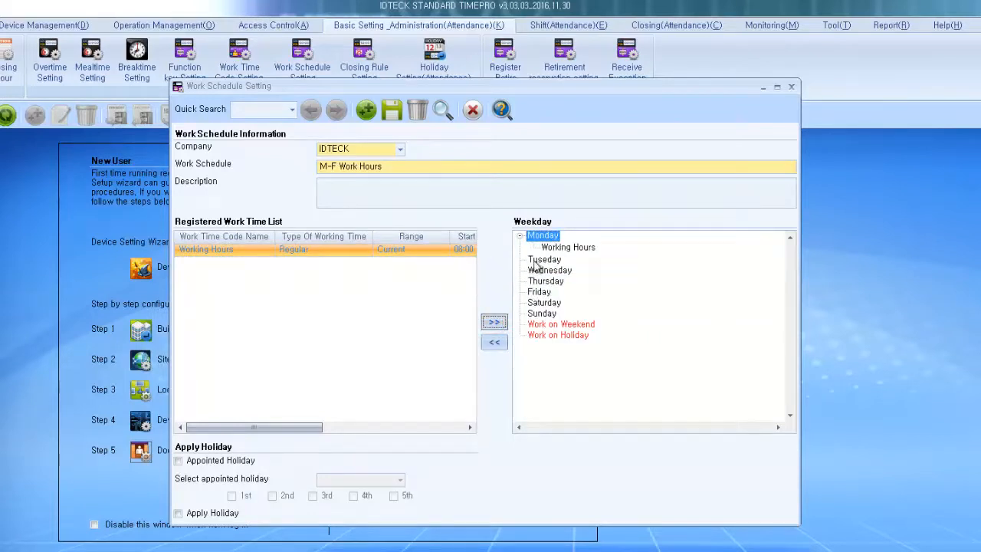
left_click(541, 259)
left_click(503, 328)
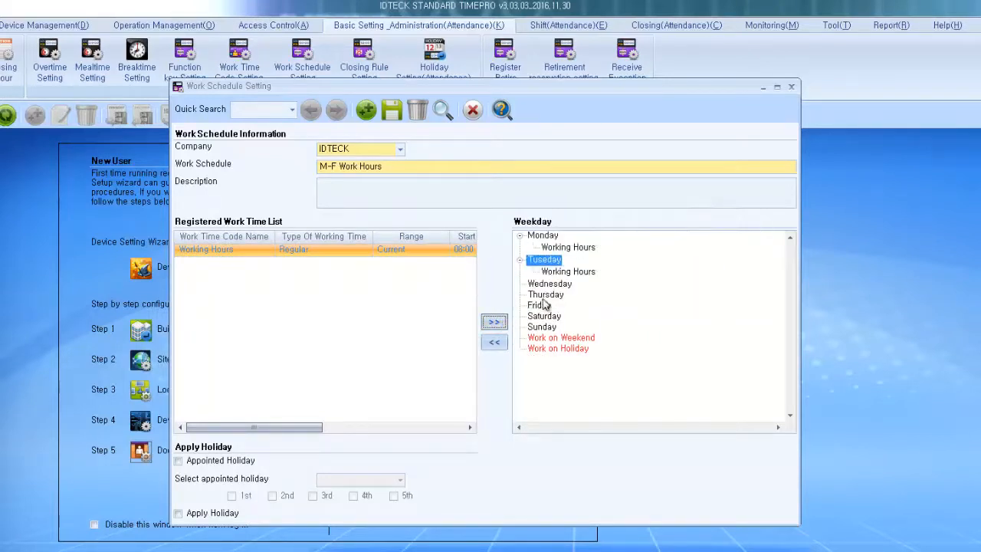
left_click(549, 284)
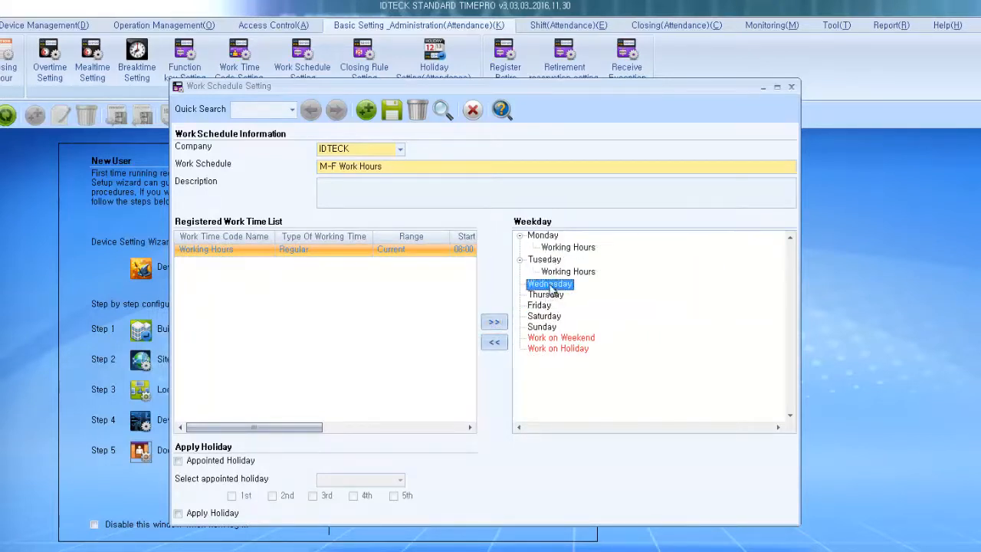
left_click(495, 323)
left_click(540, 310)
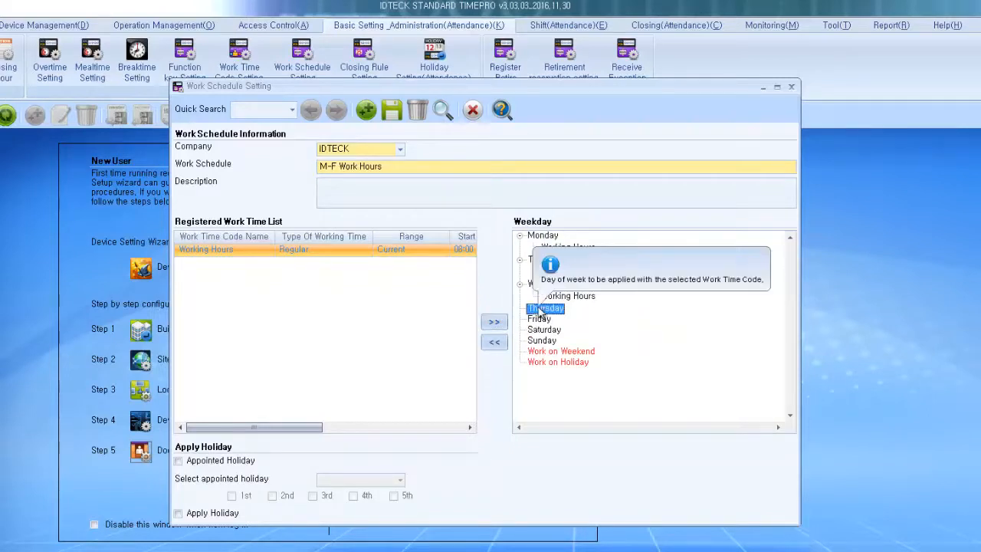
left_click(495, 322)
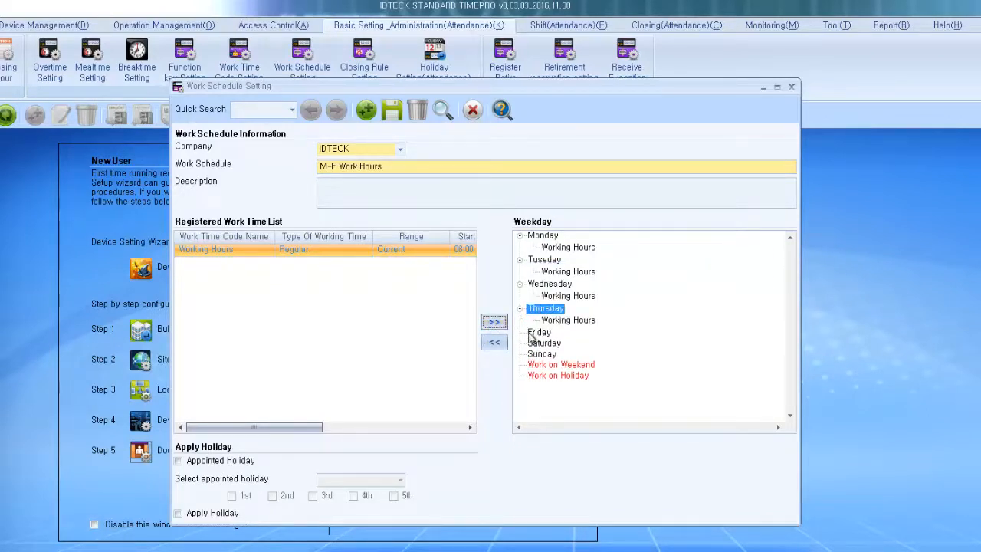
left_click(537, 332)
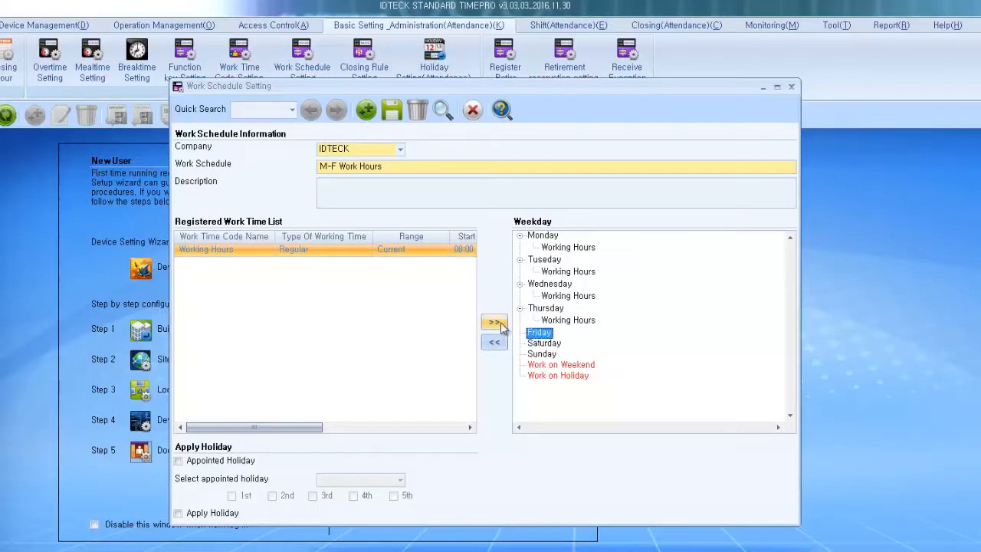
left_click(501, 325)
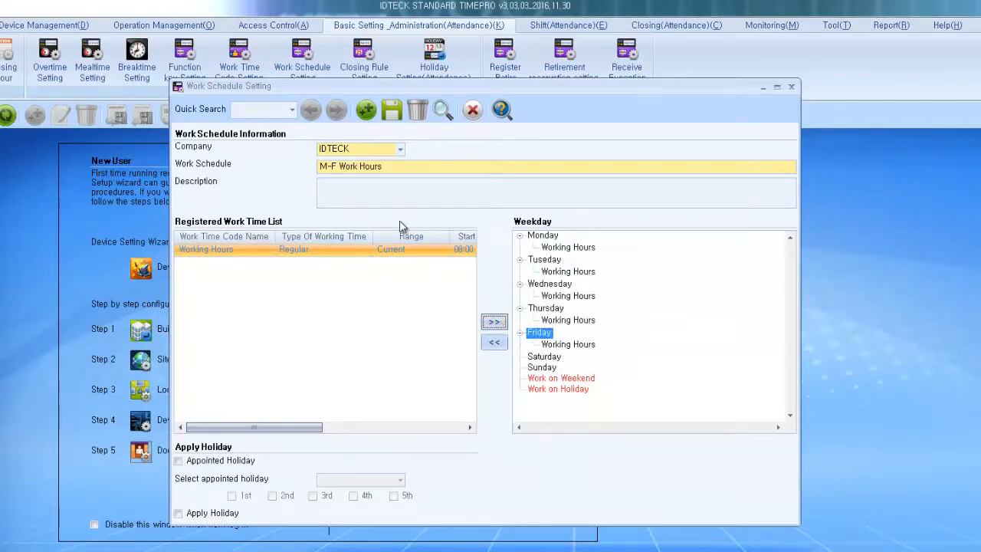
Step: Save the M-F Work Hours schedule, confirm, and close Work Schedule Setting
left_click(392, 111)
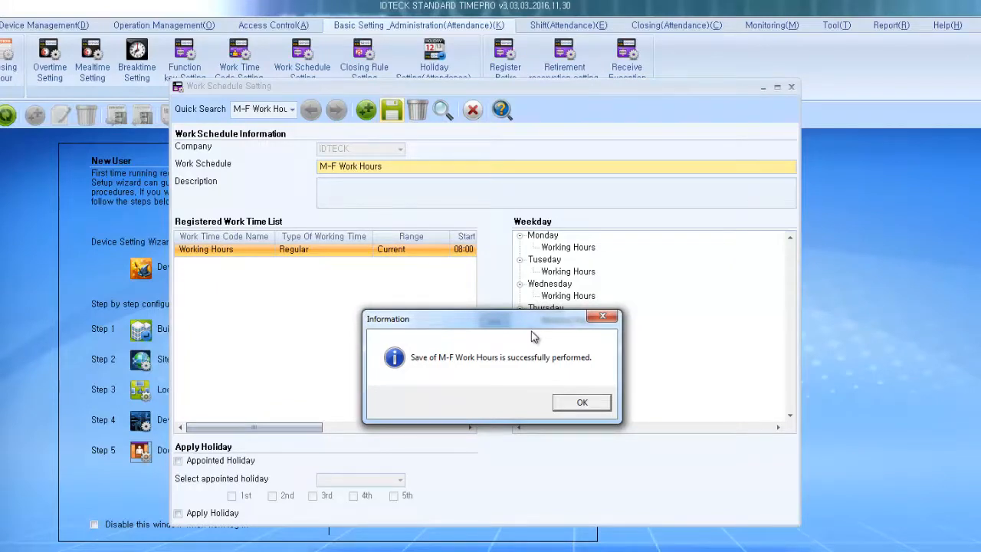
left_click(596, 410)
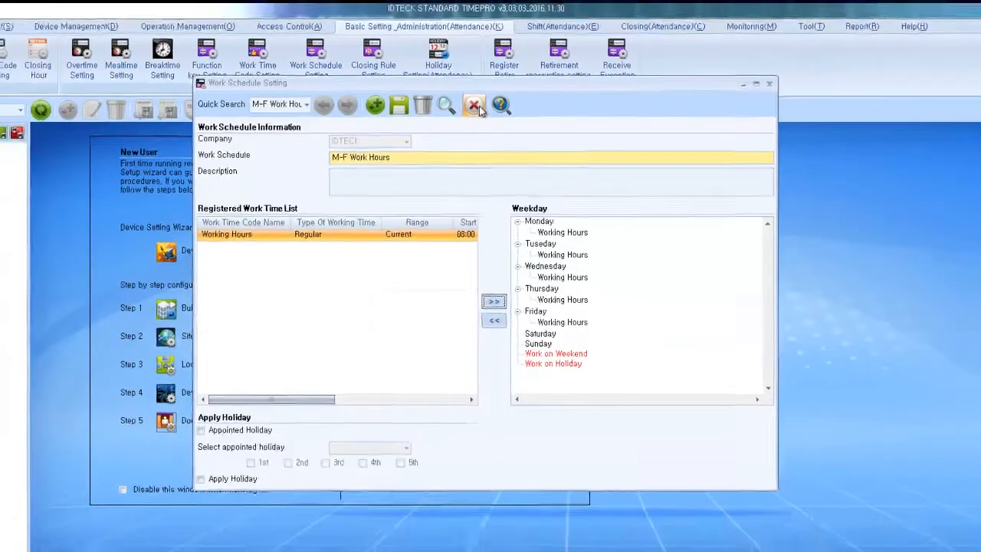
left_click(475, 110)
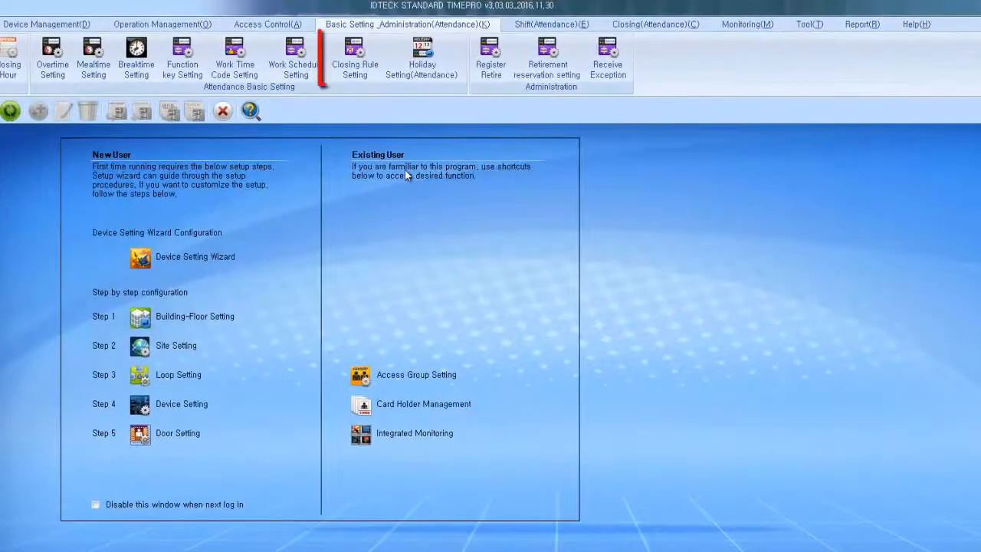
Step: Create 'IDTECK Closing Rule' for company IDTECK with Monthly closing and a 02:00 basis time
left_click(376, 48)
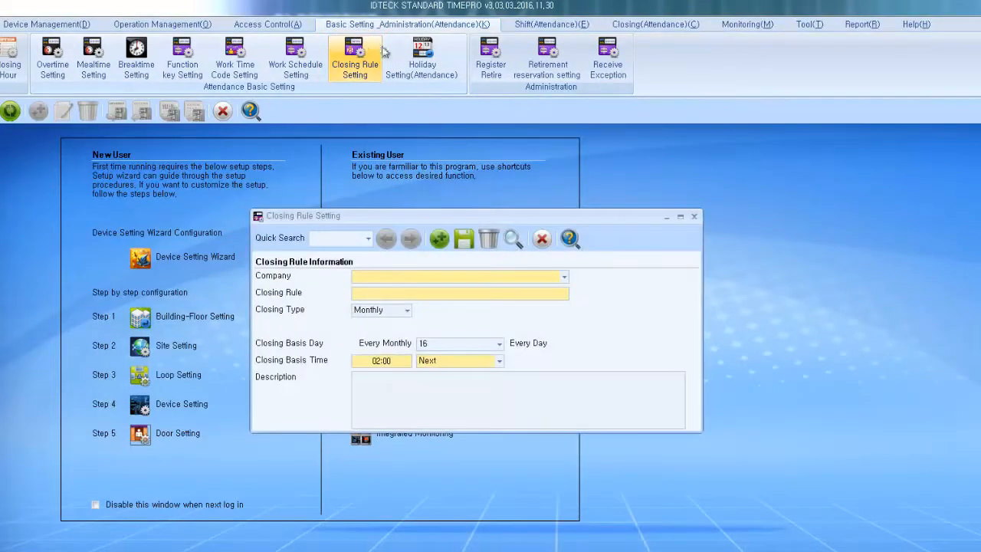
left_click(565, 276)
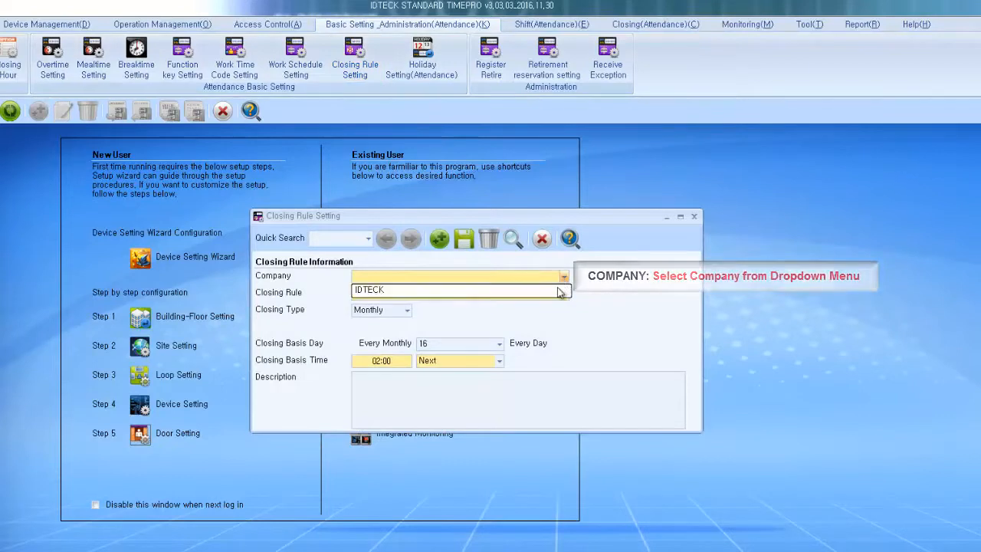
left_click(560, 289)
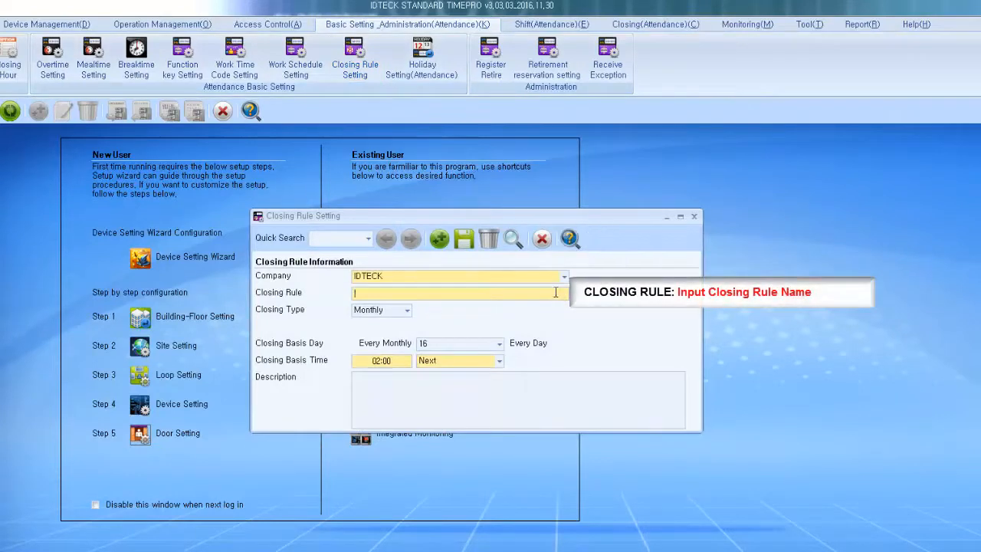
type("IDTECK Closing Rule")
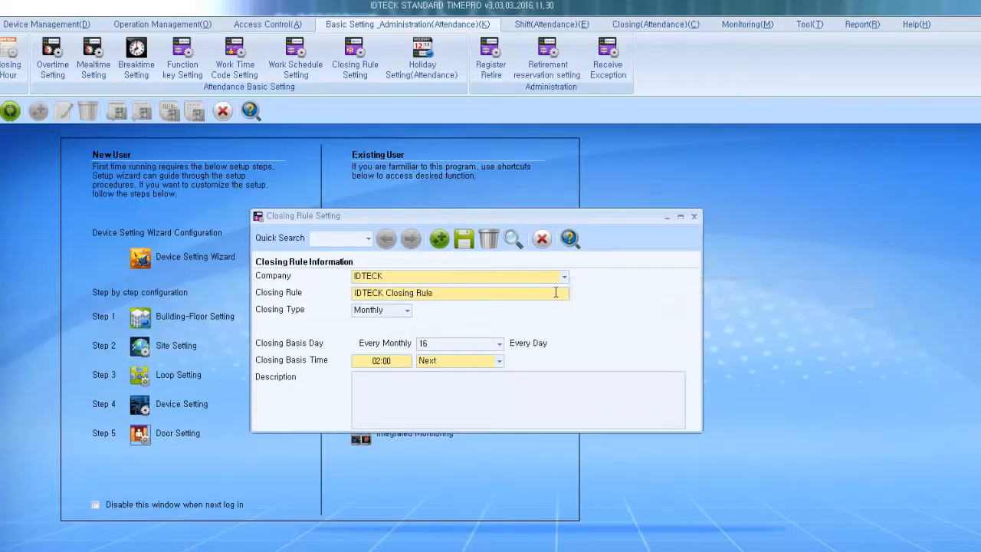
left_click(407, 311)
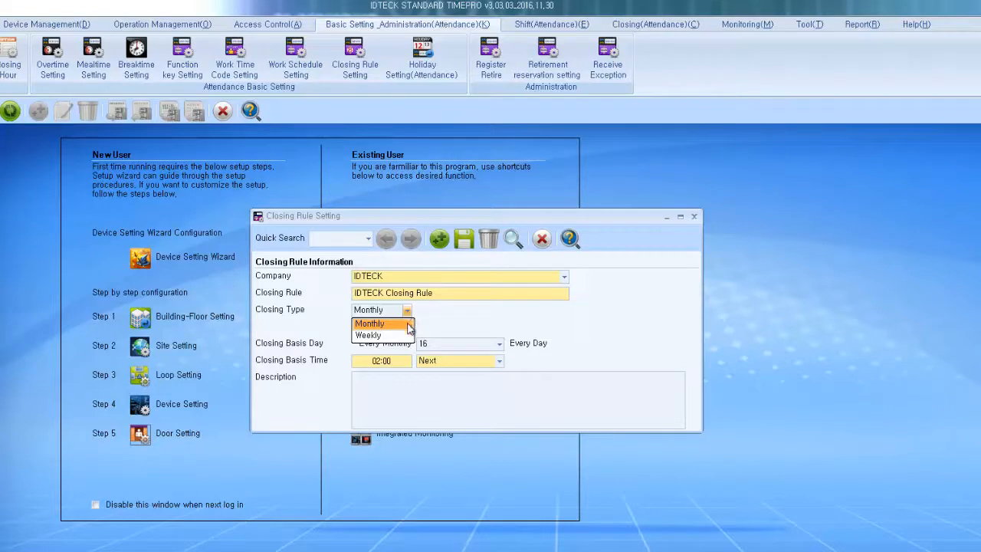
left_click(409, 324)
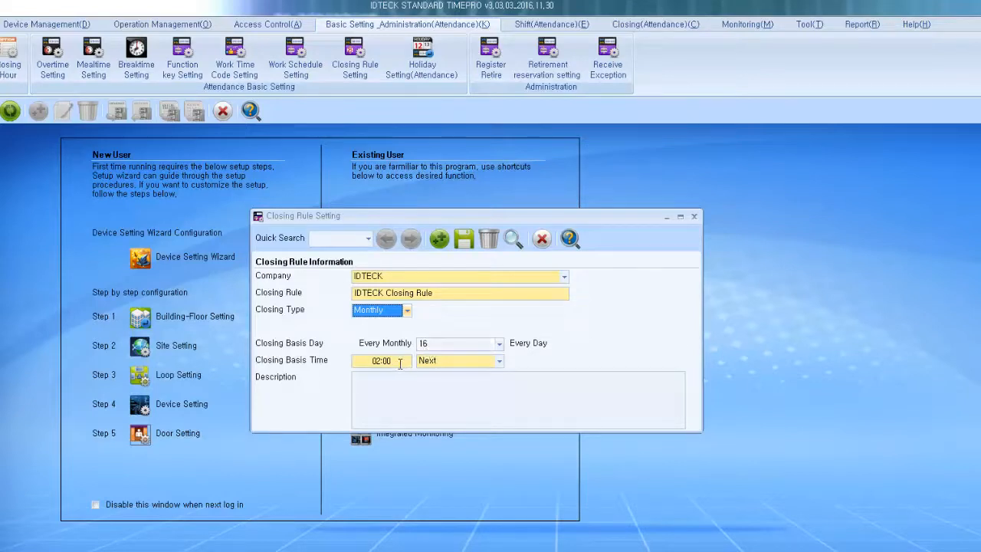
left_click(399, 364)
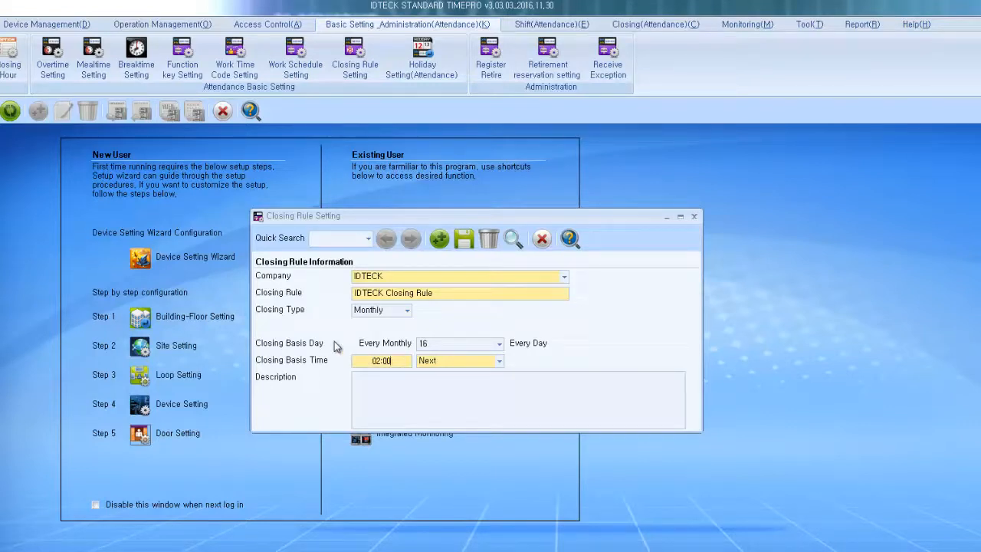
Step: Save the IDTECK Closing Rule, dismiss the confirmation, and close Closing Rule Setting
left_click(464, 240)
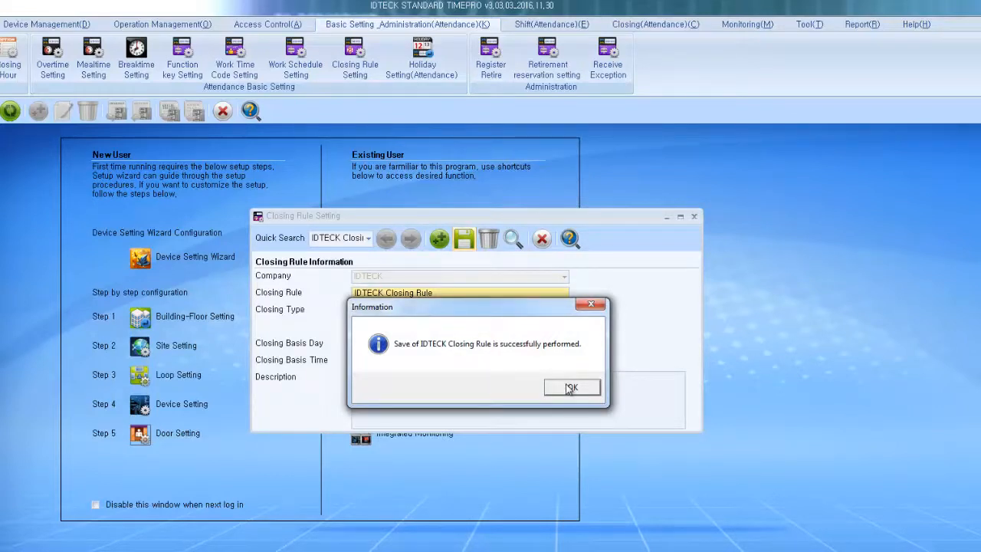
left_click(571, 389)
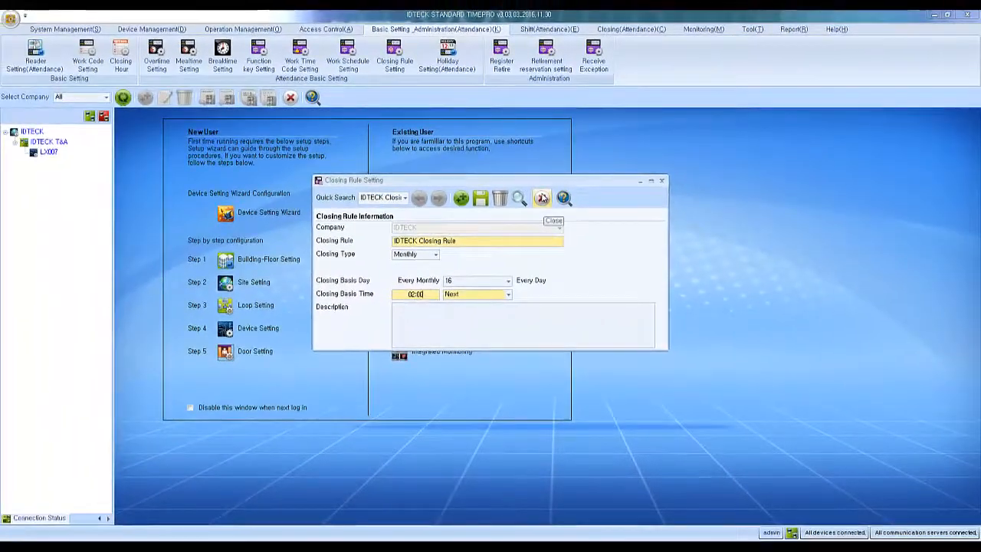
left_click(543, 220)
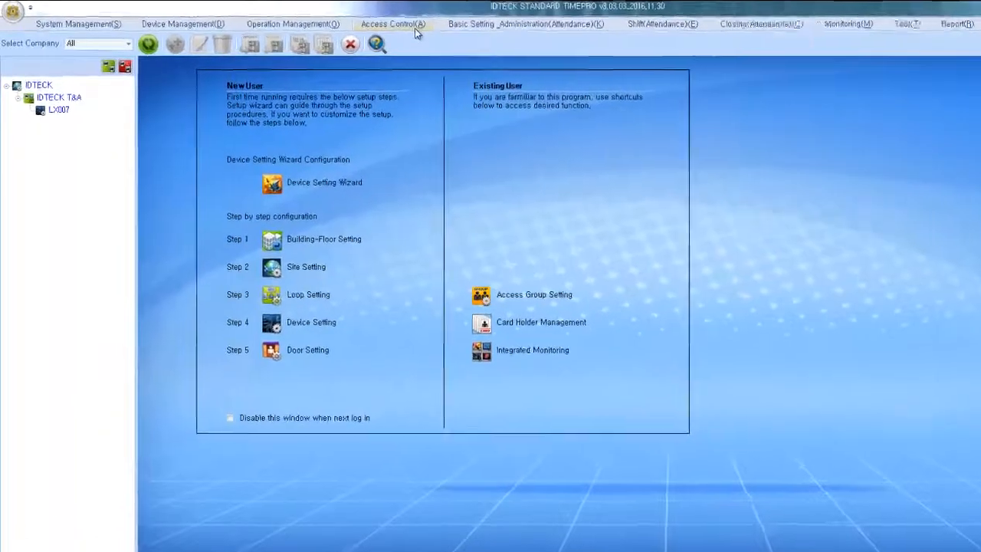
Step: In Access Control's Card Holder Management, enter employee ID 101 and the holder's name
left_click(325, 29)
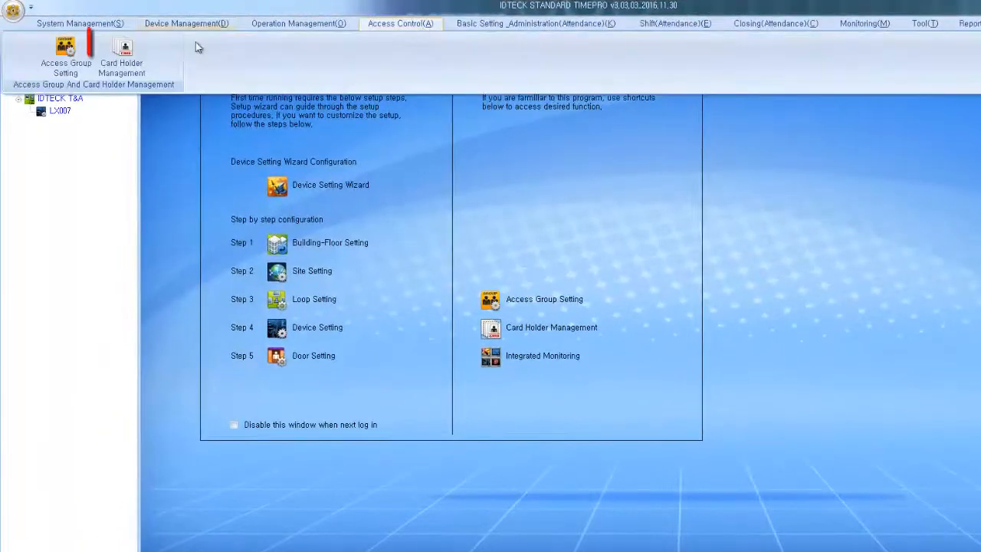
left_click(124, 60)
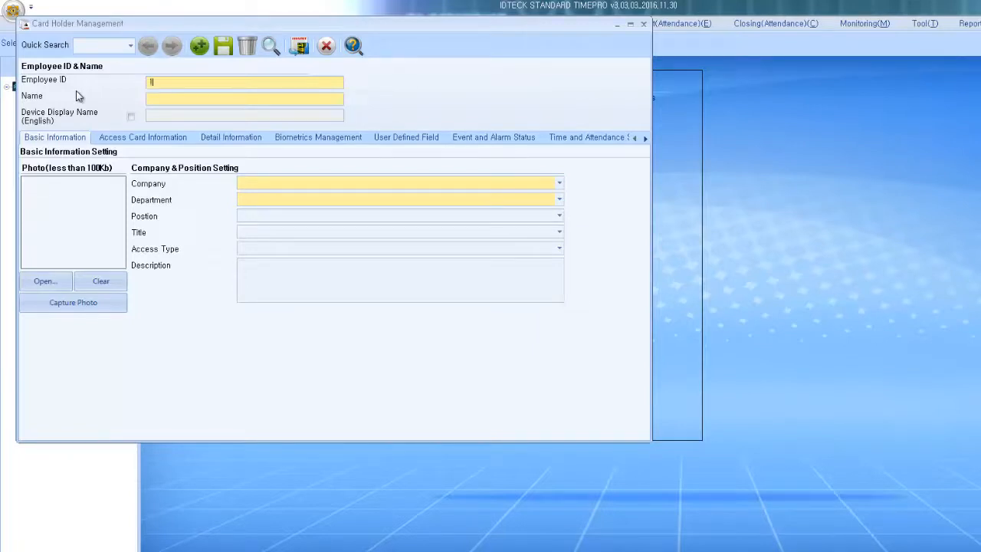
type("001")
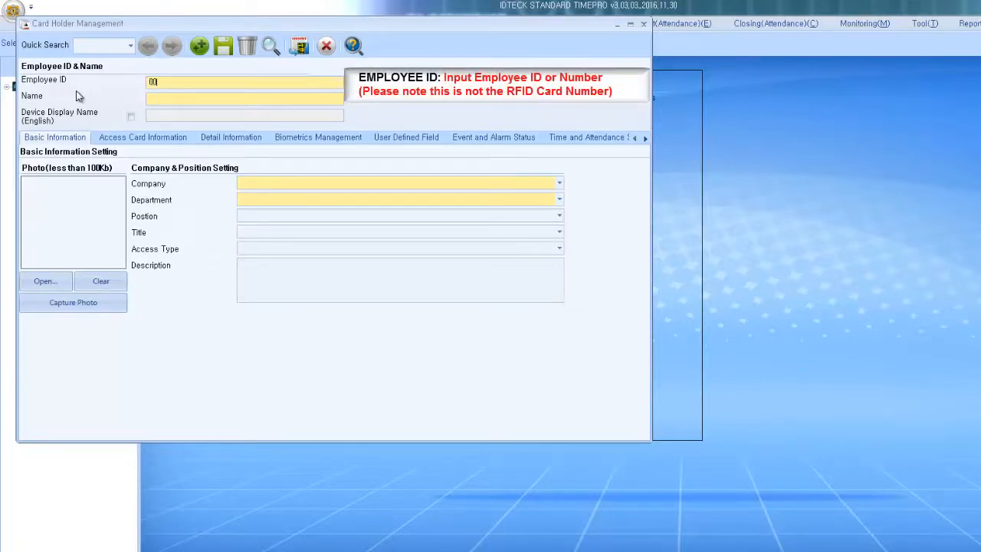
key("BackSpace")
key("BackSpace")
key("BackSpace")
type("101")
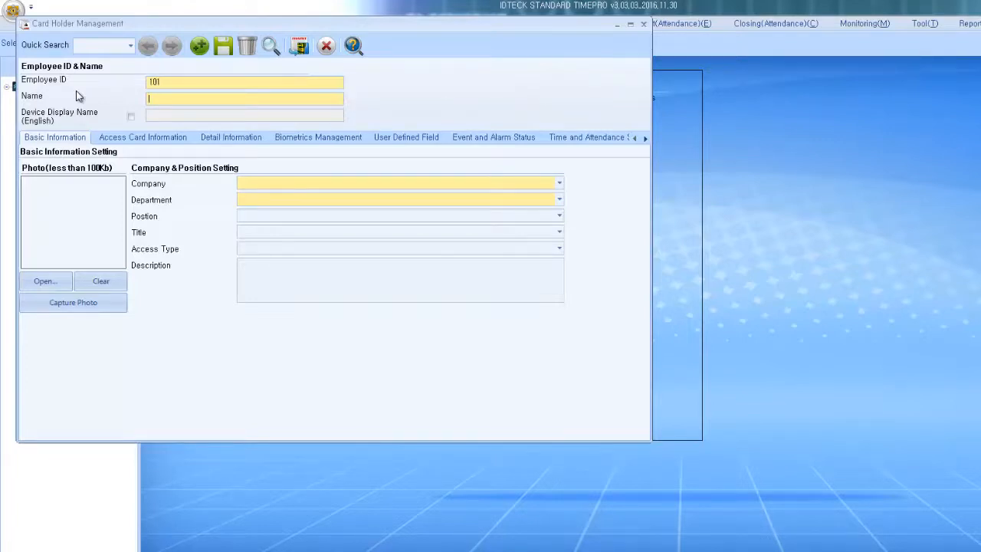
type("David")
Step: Set the holder's company to IDTECK and department to Technical
left_click(254, 183)
left_click(254, 197)
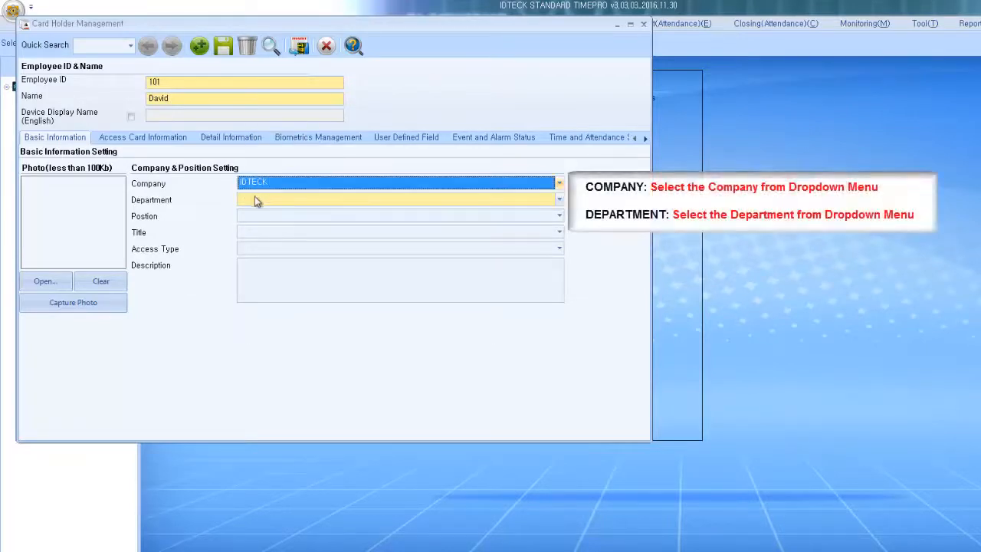
left_click(255, 199)
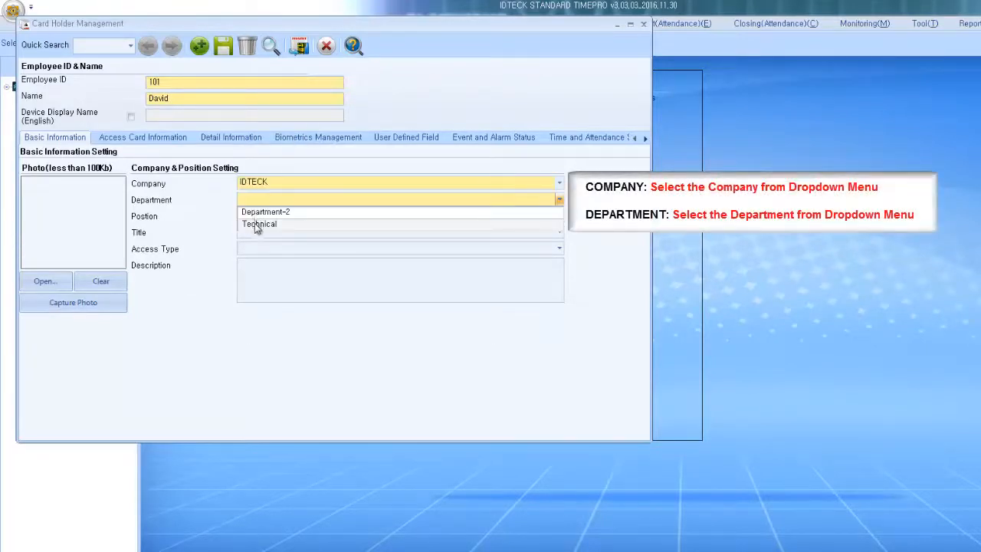
left_click(255, 223)
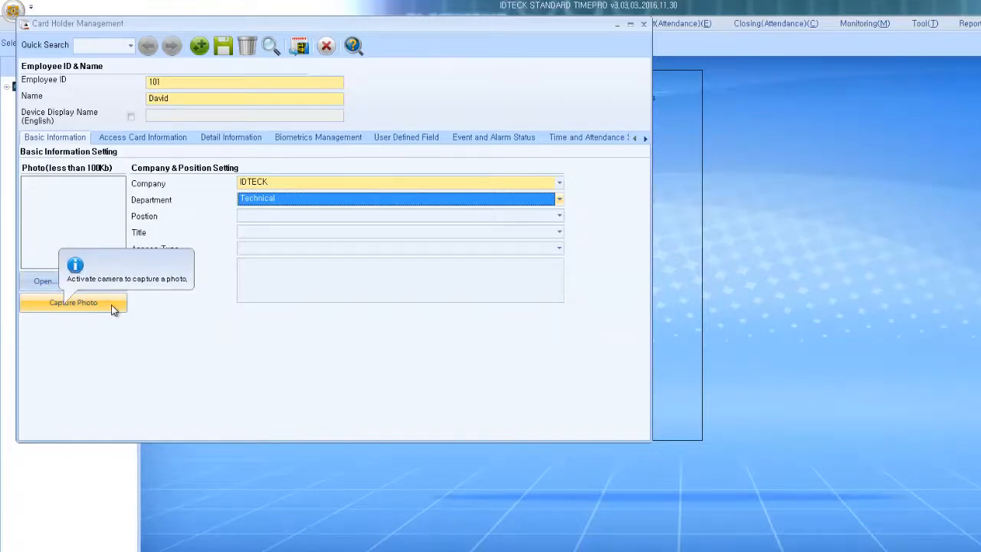
Step: Set the card type to Access Card and enter the holder's card number
left_click(184, 142)
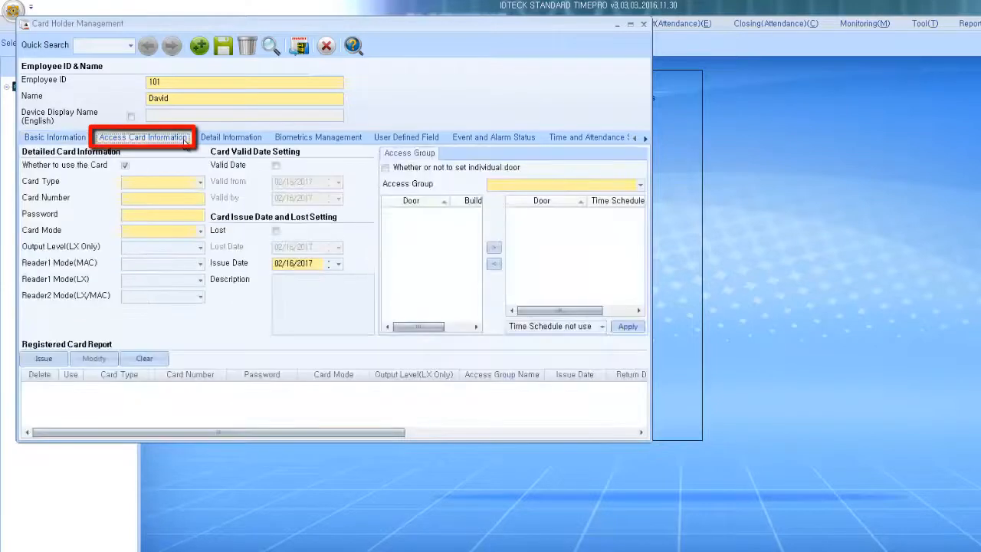
left_click(198, 182)
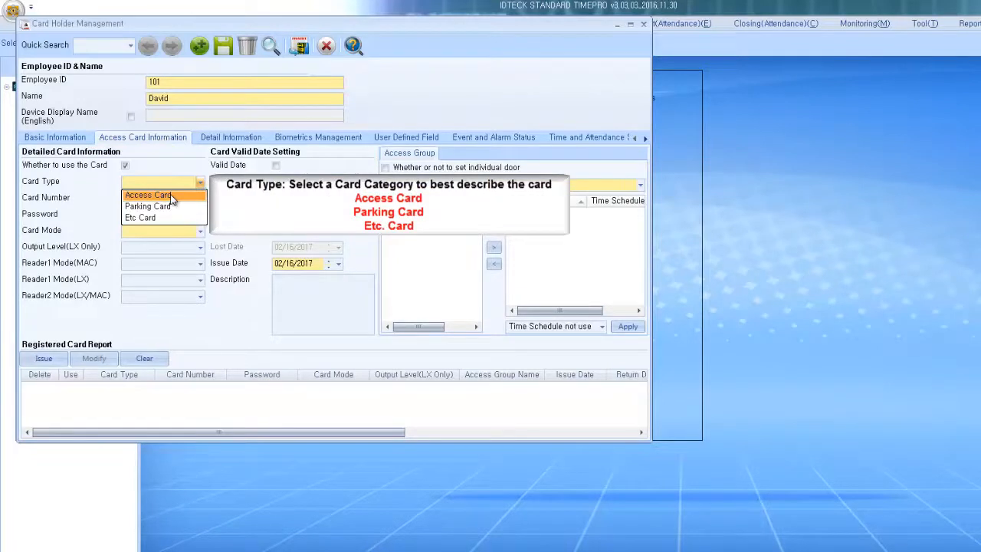
left_click(171, 195)
left_click(172, 199)
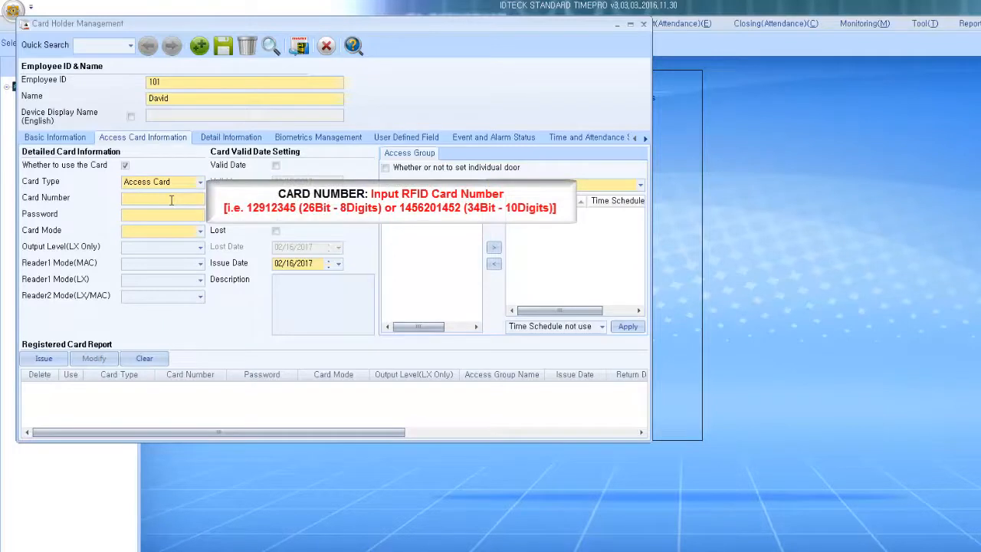
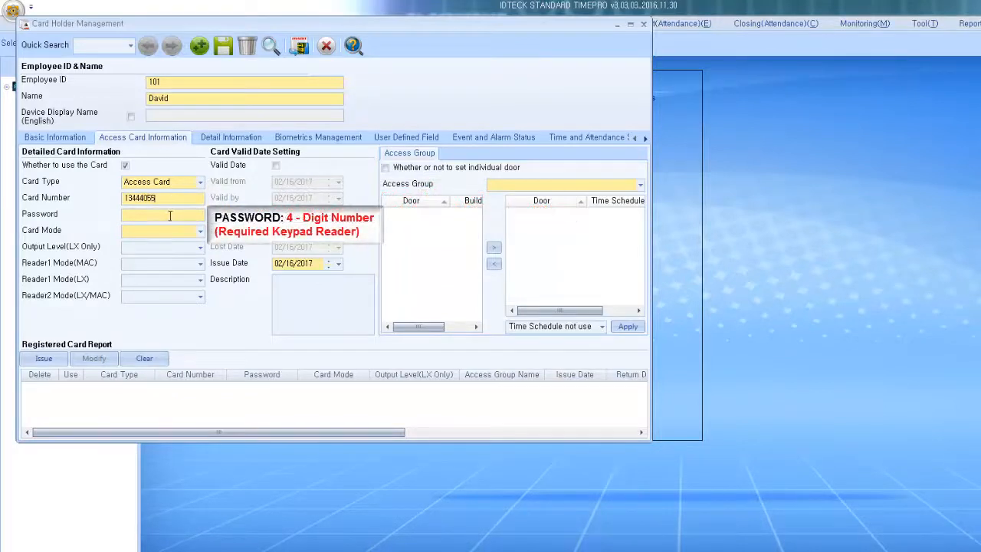
Step: Enter a four-digit card password and set the card mode to Employee
left_click(172, 216)
type("****")
left_click(170, 230)
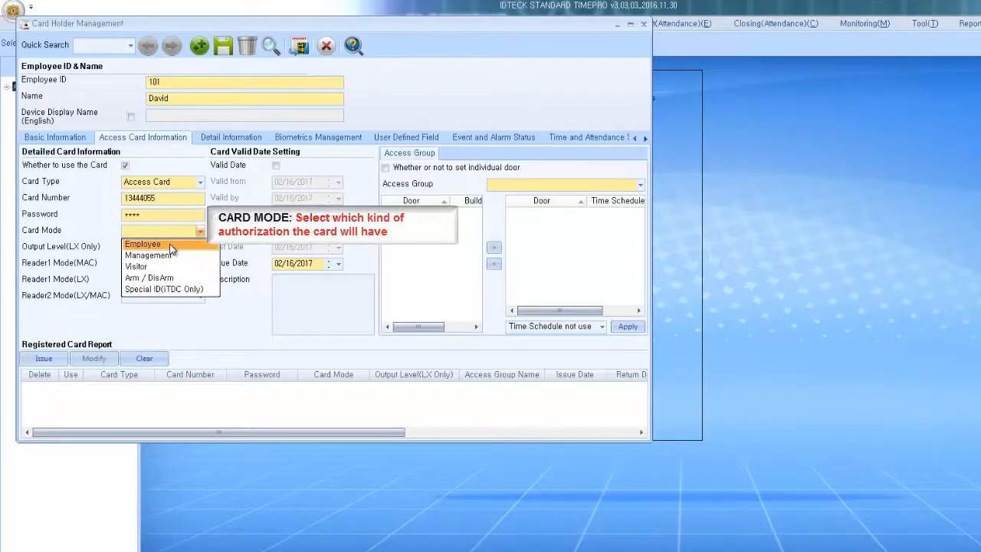
left_click(171, 246)
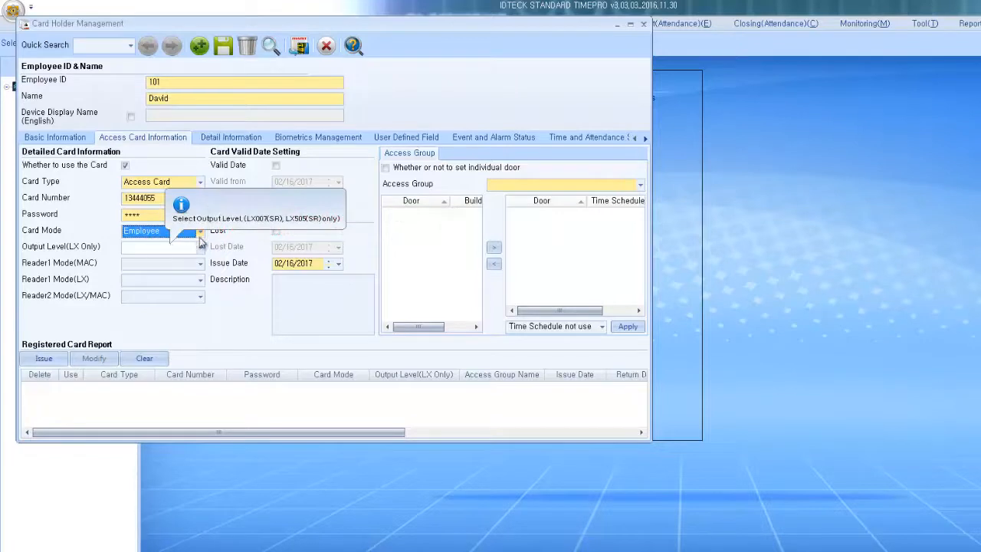
left_click(277, 166)
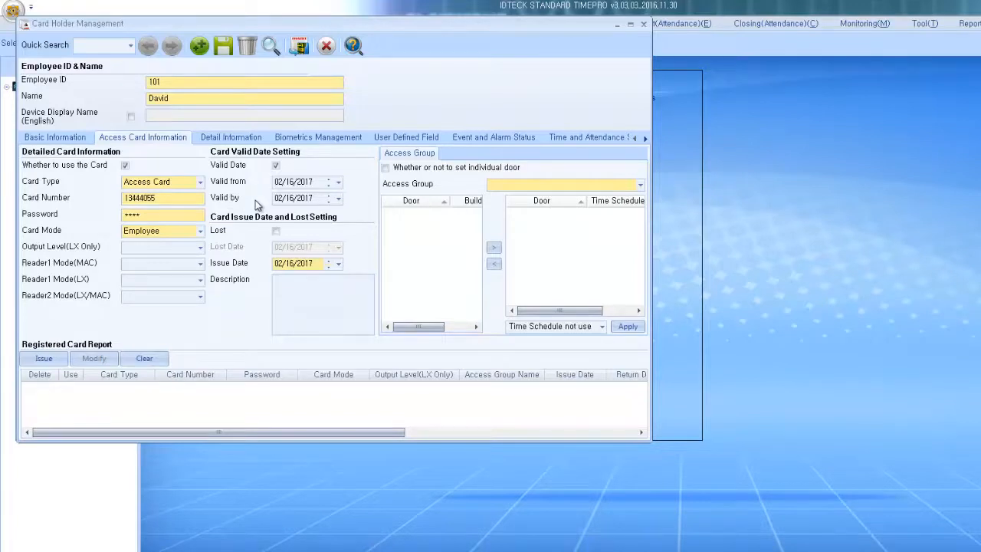
left_click(276, 166)
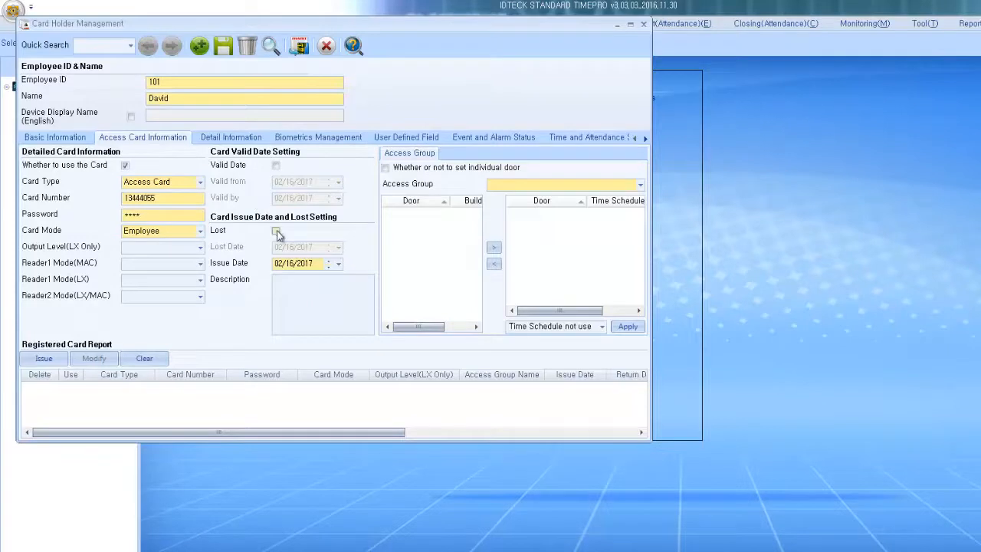
mouse_move(282, 234)
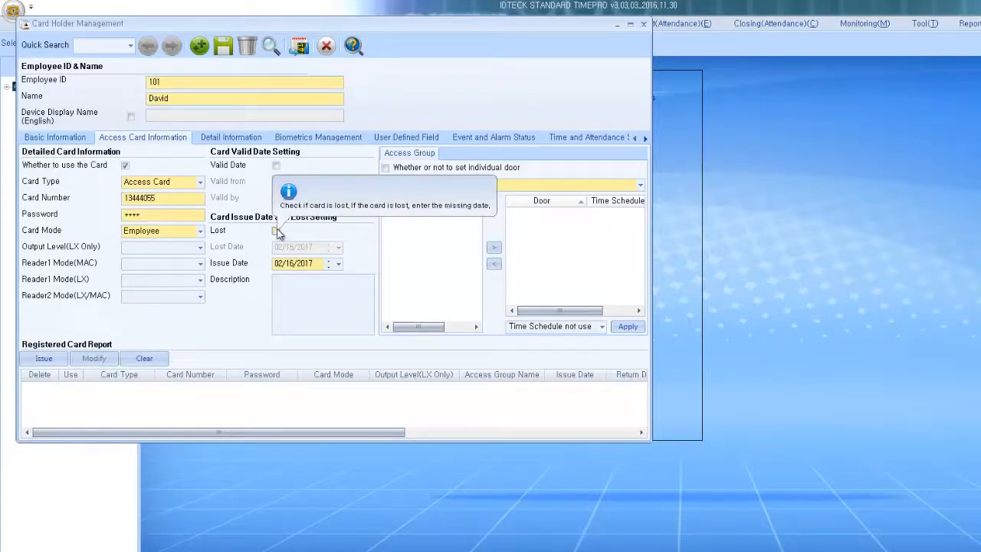
left_click(277, 232)
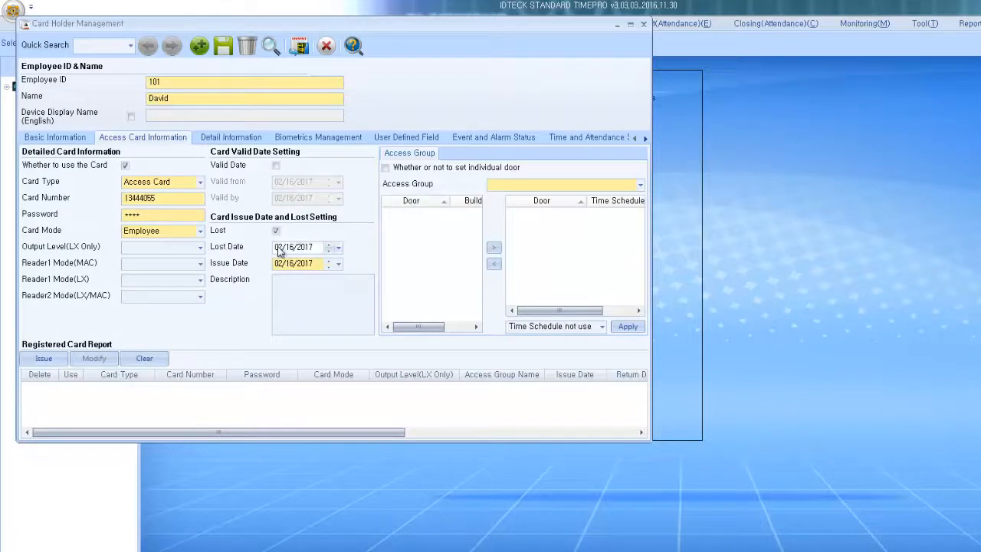
mouse_move(283, 265)
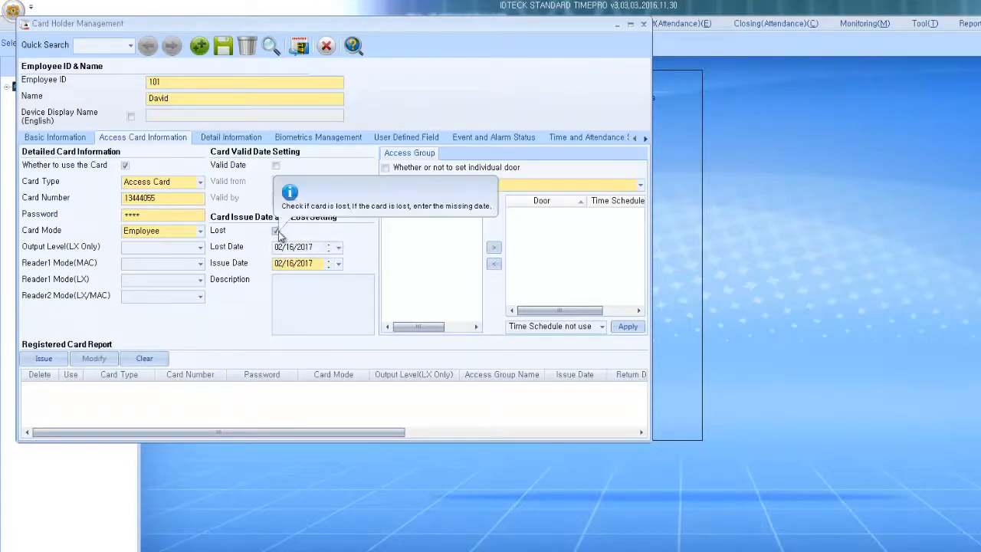
left_click(277, 230)
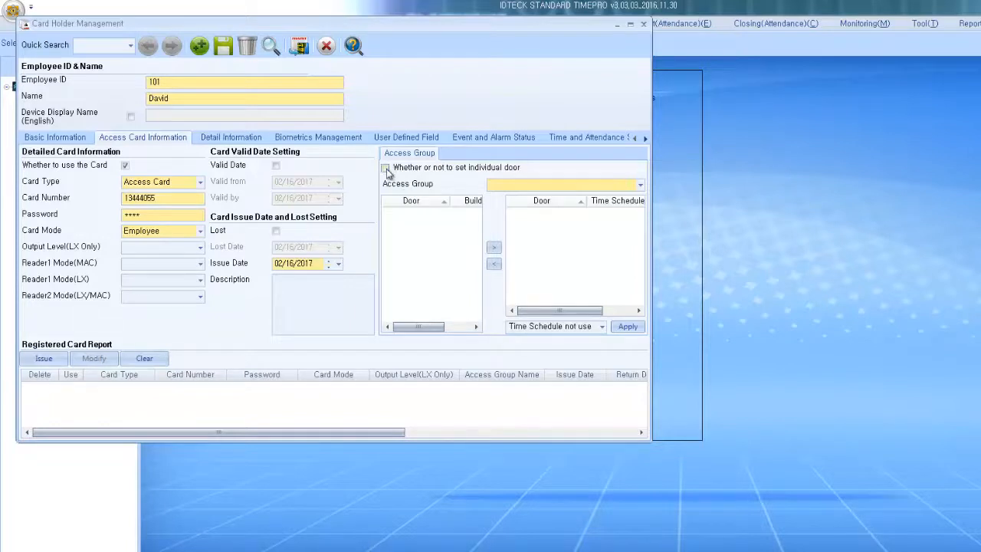
Step: Grant Individual door set access to Front Door, issue the card, and view its registered details
mouse_move(387, 172)
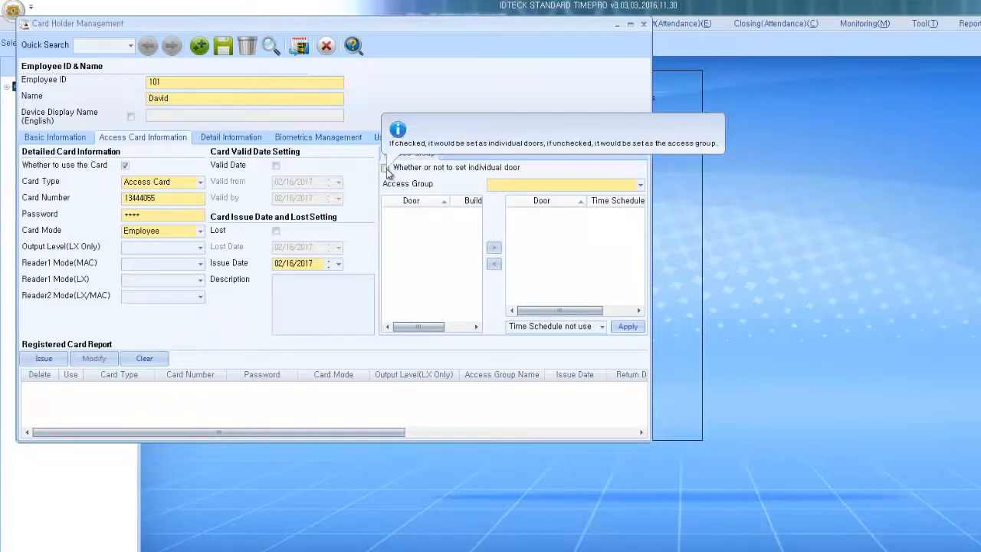
left_click(386, 170)
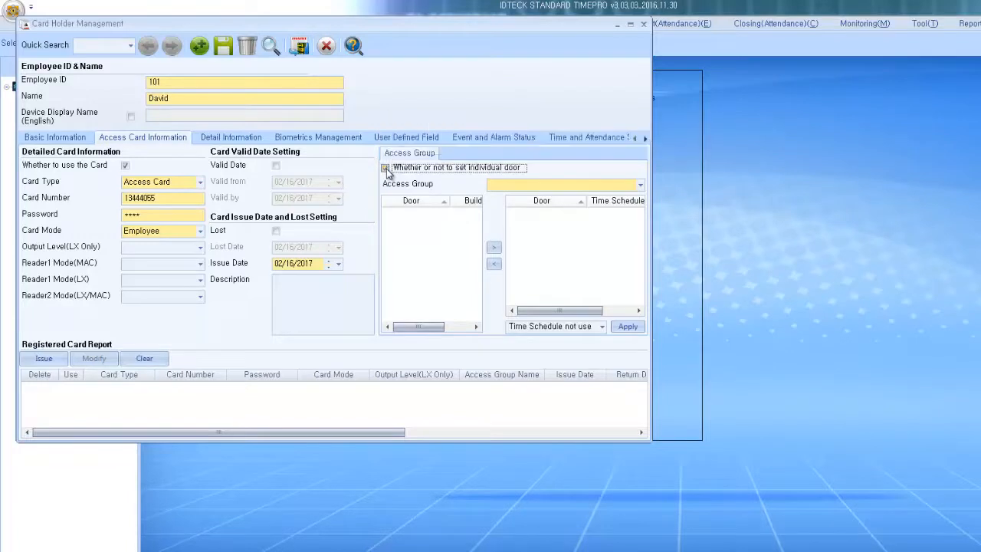
left_click(513, 188)
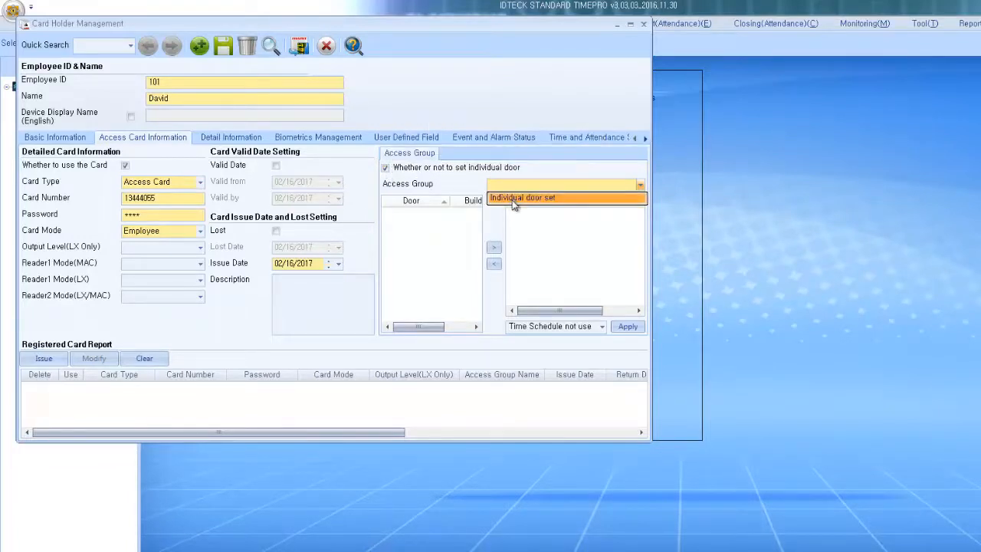
left_click(513, 200)
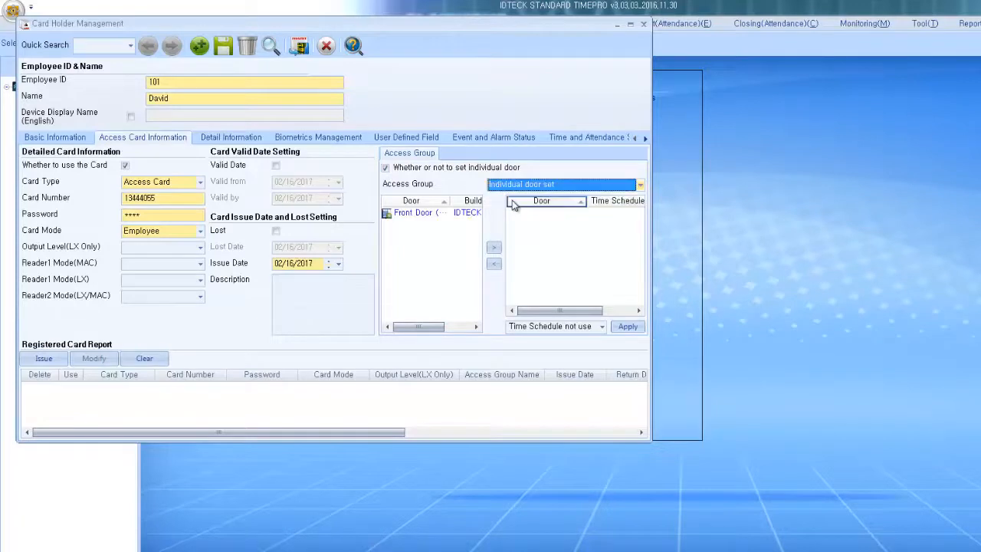
left_click(413, 215)
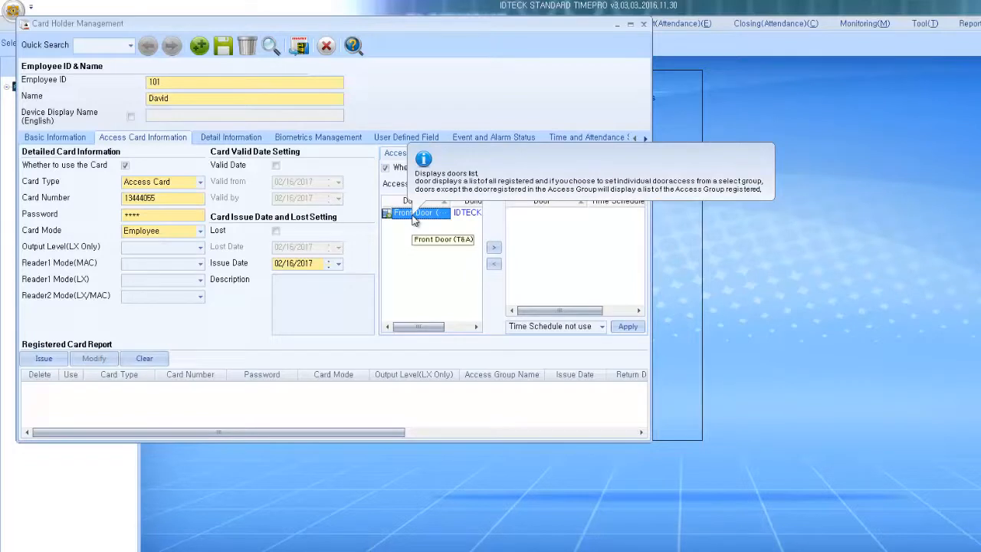
left_click(493, 250)
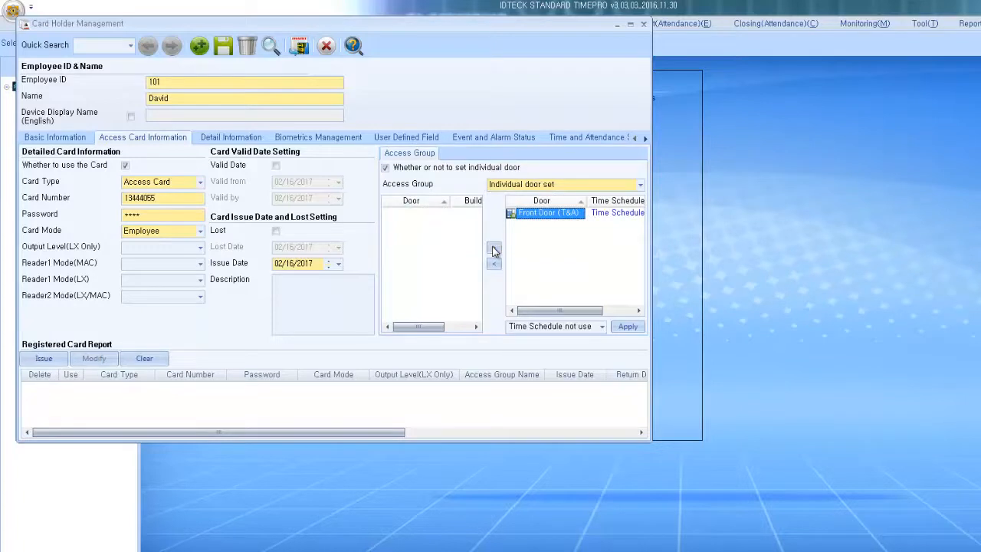
left_click(56, 363)
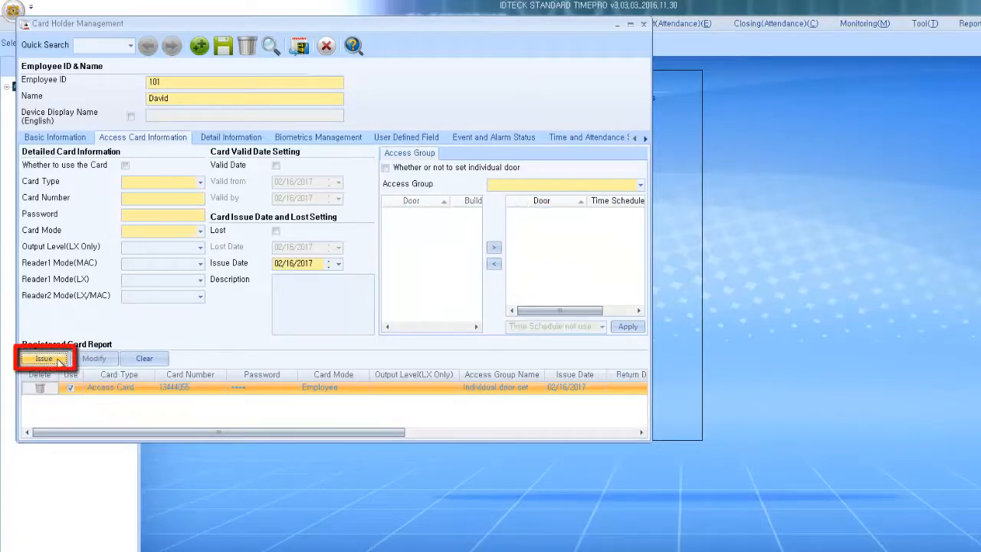
left_click(171, 388)
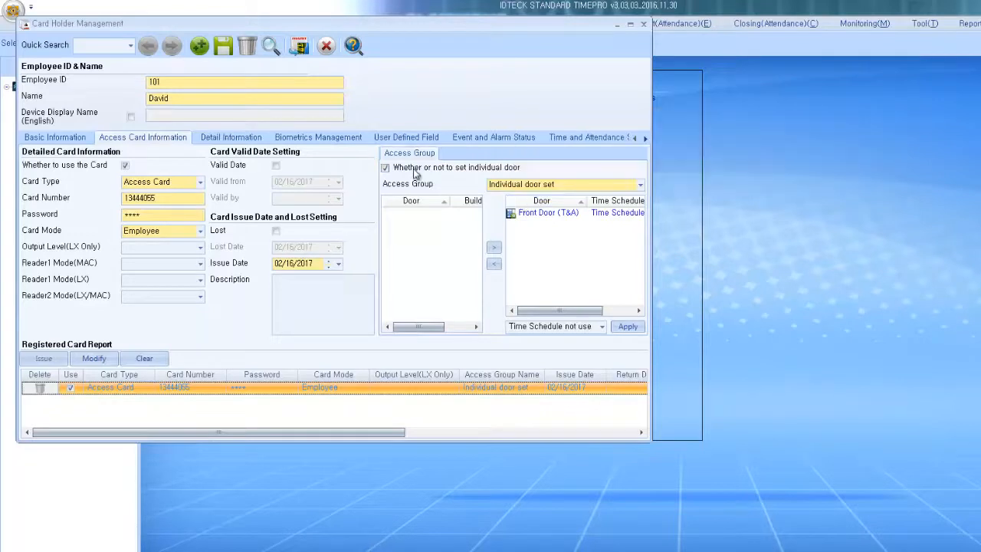
Step: Browse Detail Information, Biometrics Management, User Defined Field and Event and Alarm Status, ending on Time and Attendance Setting
left_click(253, 139)
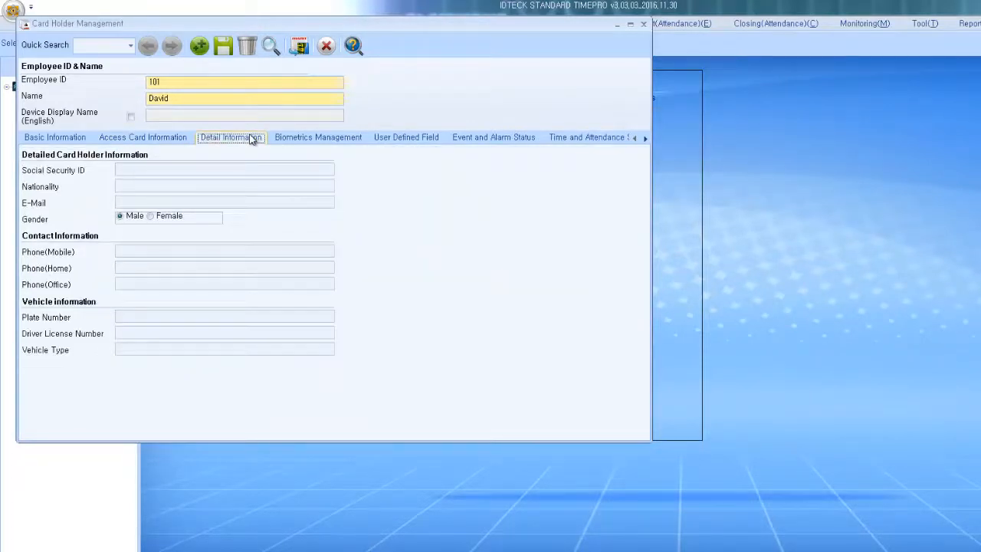
left_click(362, 141)
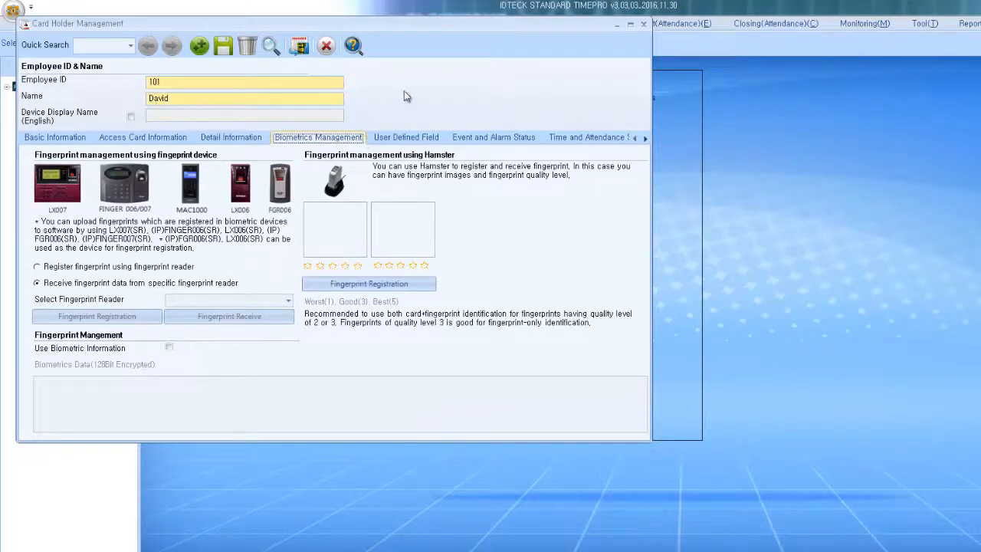
left_click(438, 141)
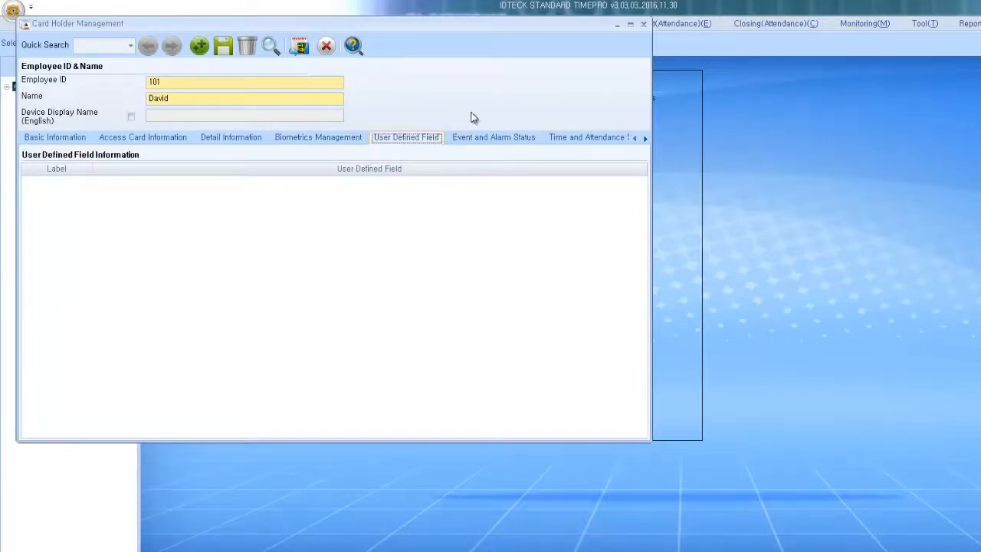
left_click(495, 143)
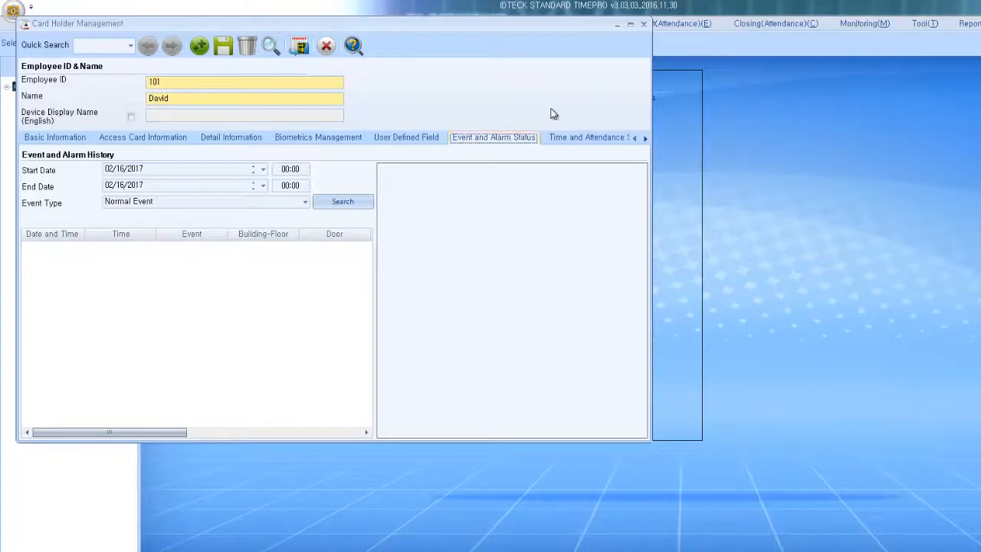
left_click(582, 139)
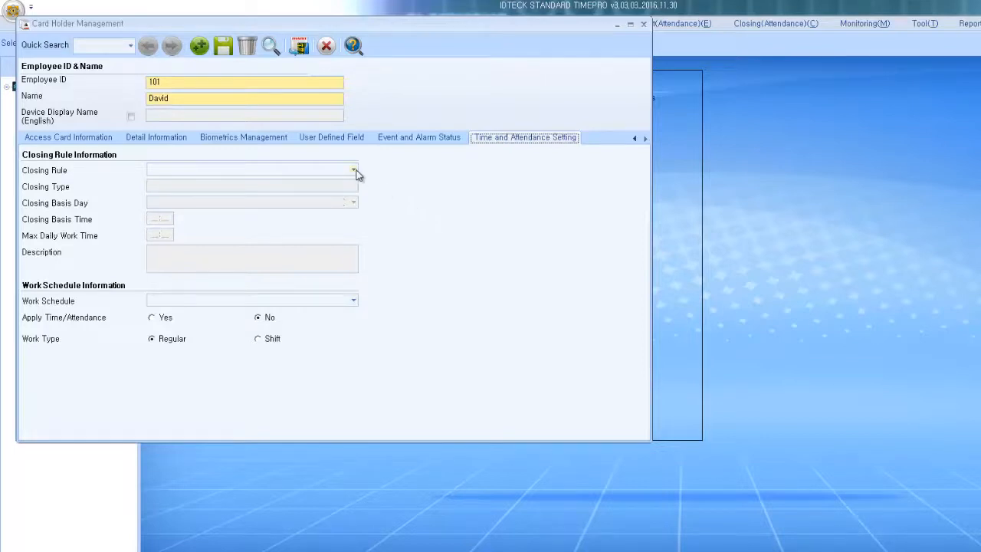
Step: Set Apply Time/Attendance to Yes with IDTECK Closing Rule and M-F Work Hours, then save the holder
left_click(152, 316)
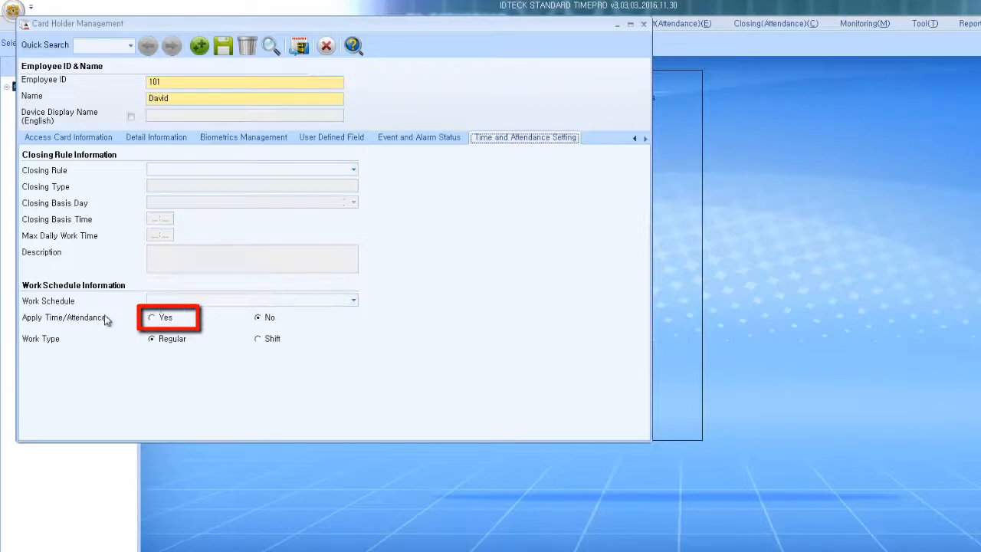
left_click(152, 318)
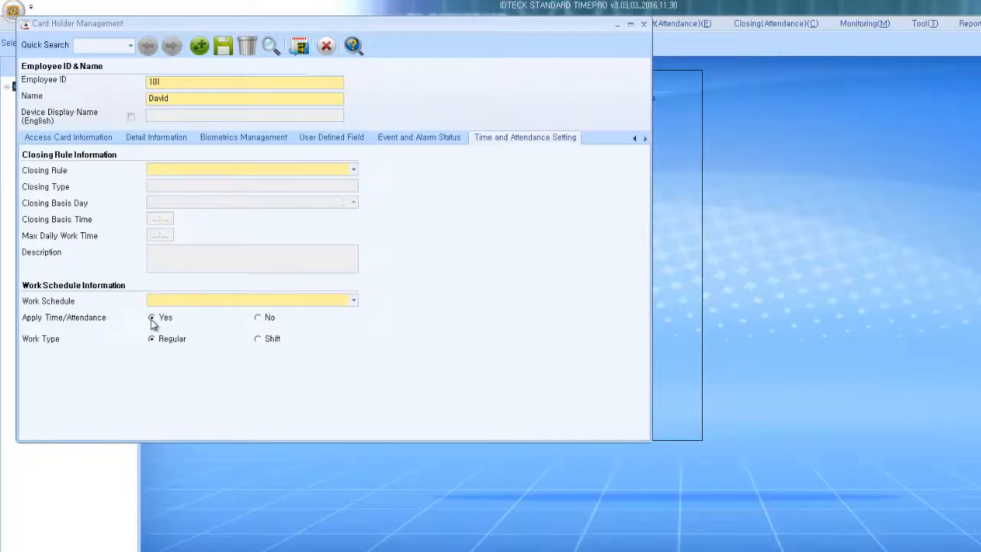
left_click(223, 172)
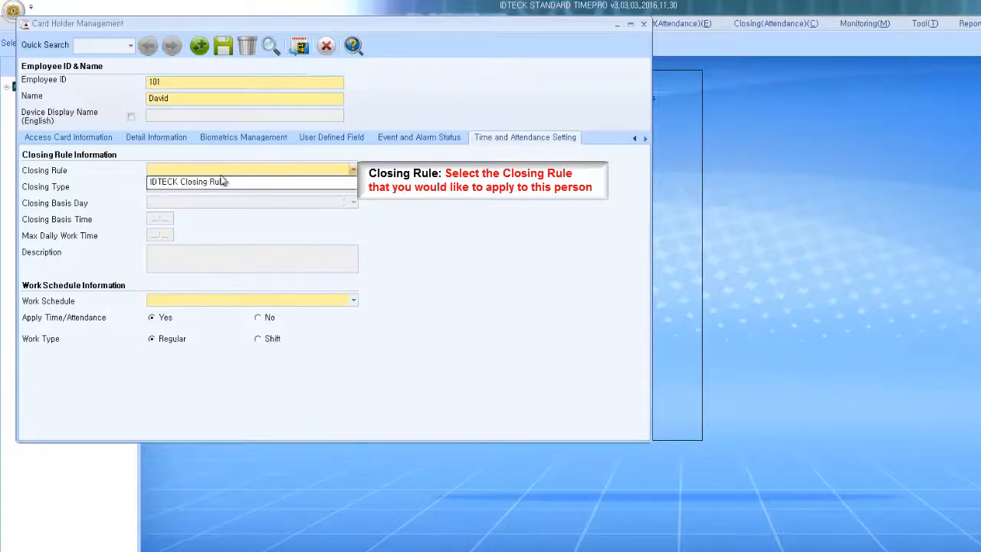
left_click(221, 182)
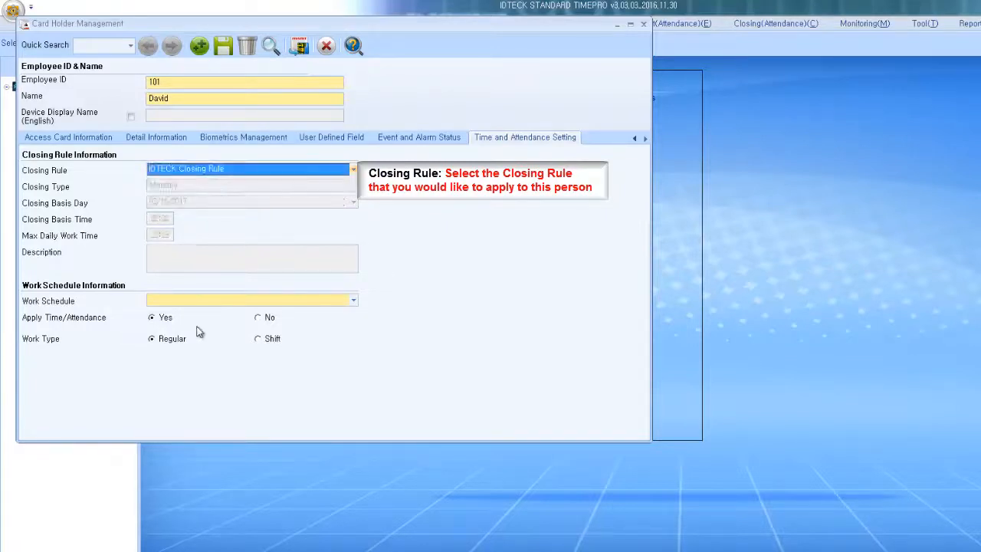
left_click(213, 302)
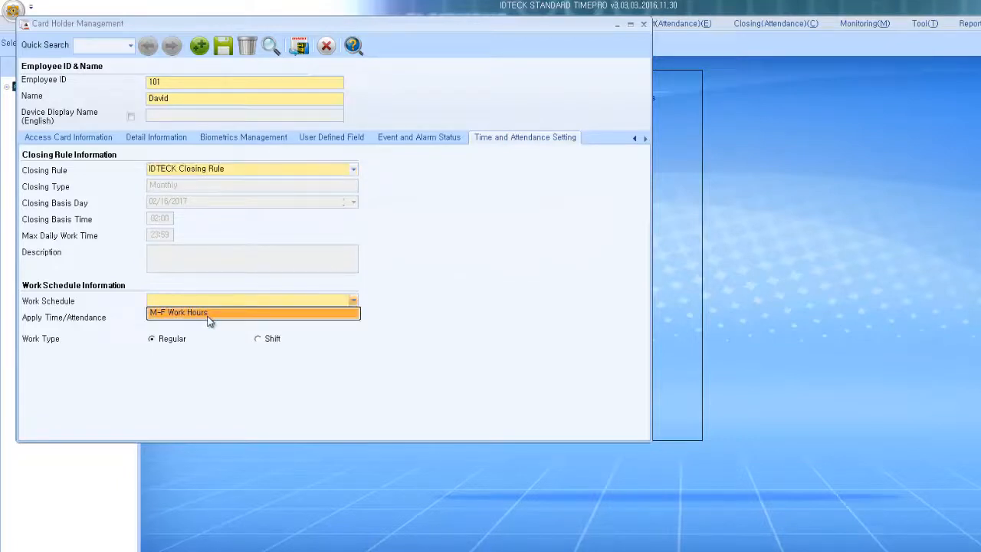
left_click(209, 321)
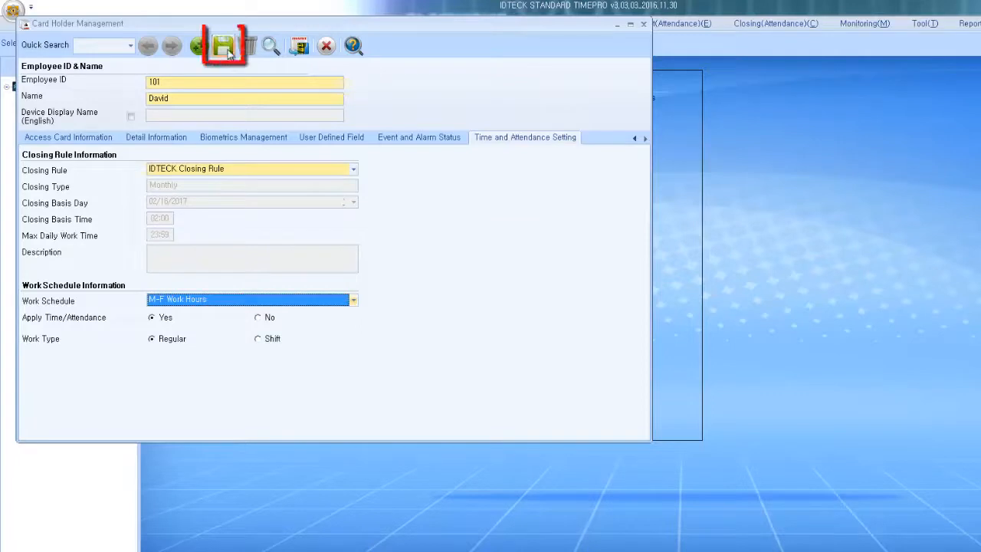
left_click(226, 51)
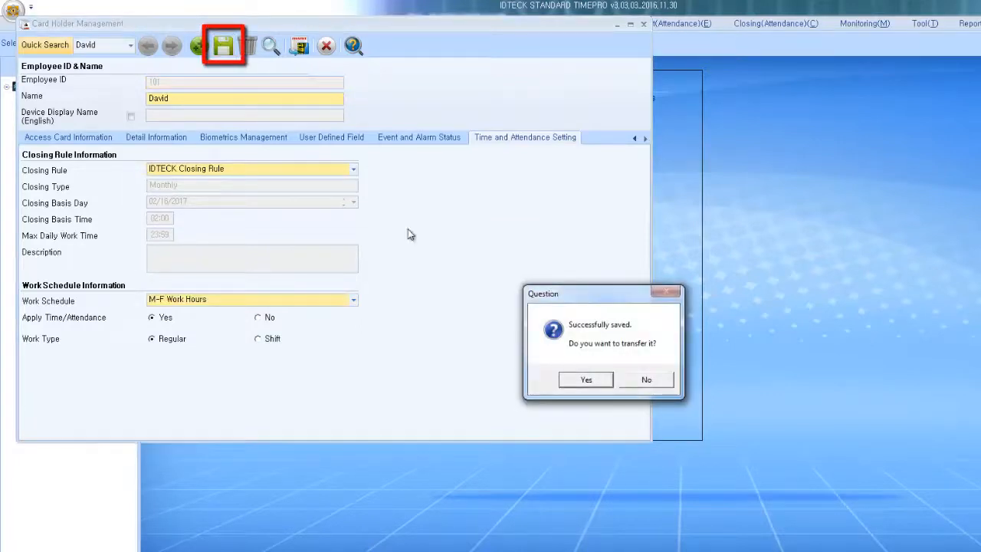
Step: Transfer the holder to the device, deleting existing card data, then close Card Holder Management
left_click(601, 379)
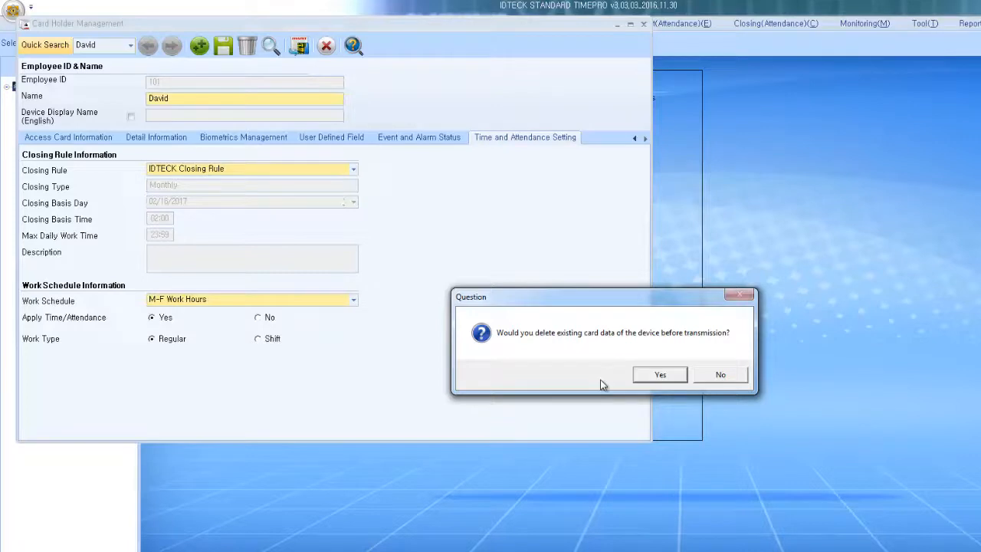
left_click(681, 375)
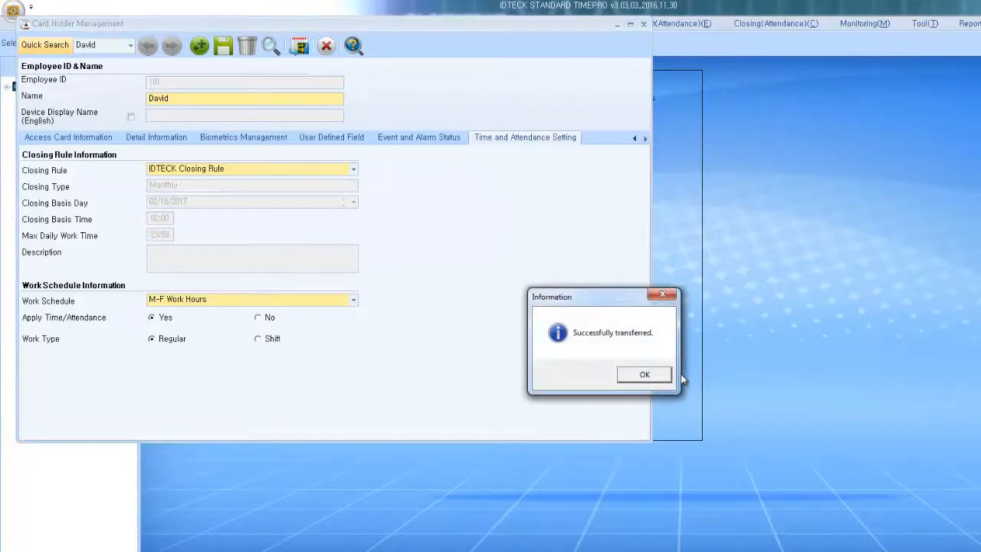
left_click(645, 375)
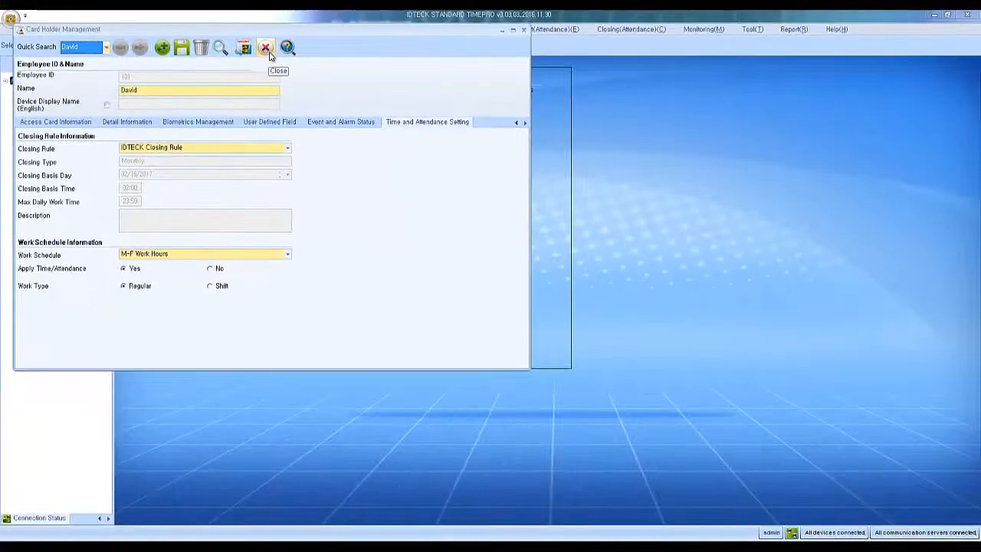
left_click(267, 49)
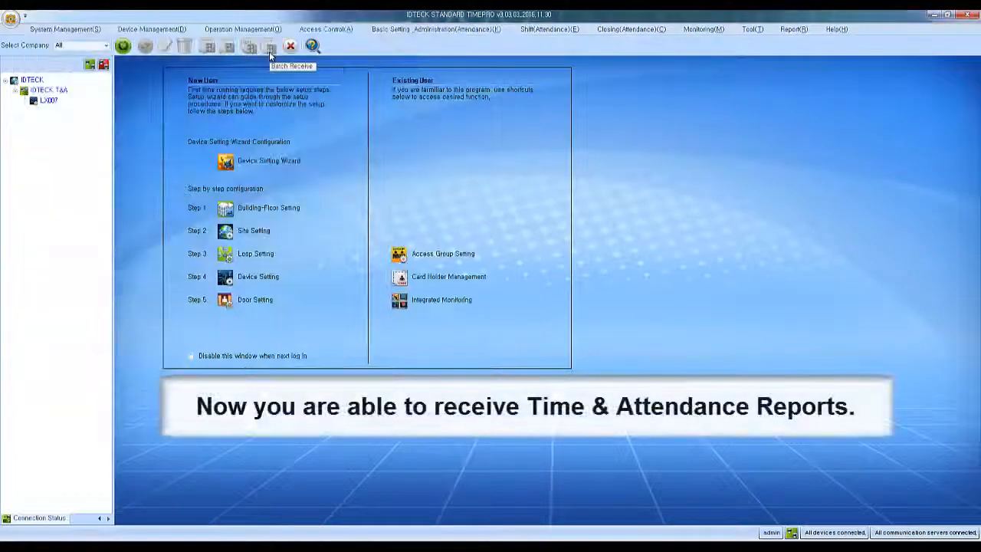